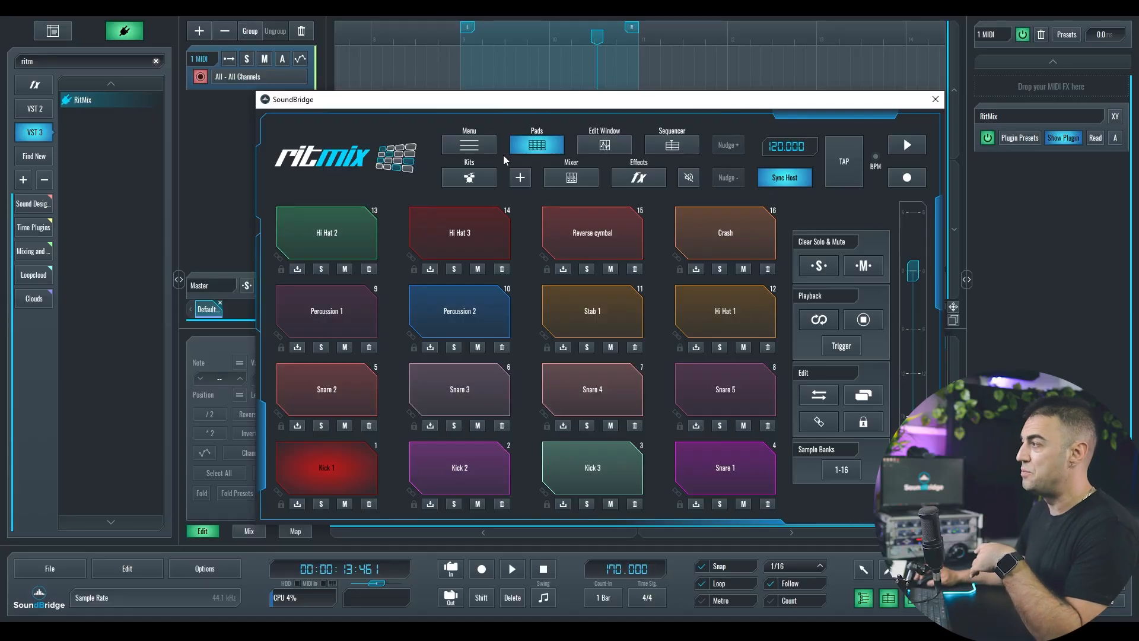
Load the Liquid Drum & Bass (170 BPM) kit into Ritmix
left_click(478, 186)
scroll(652, 356, "down", 3)
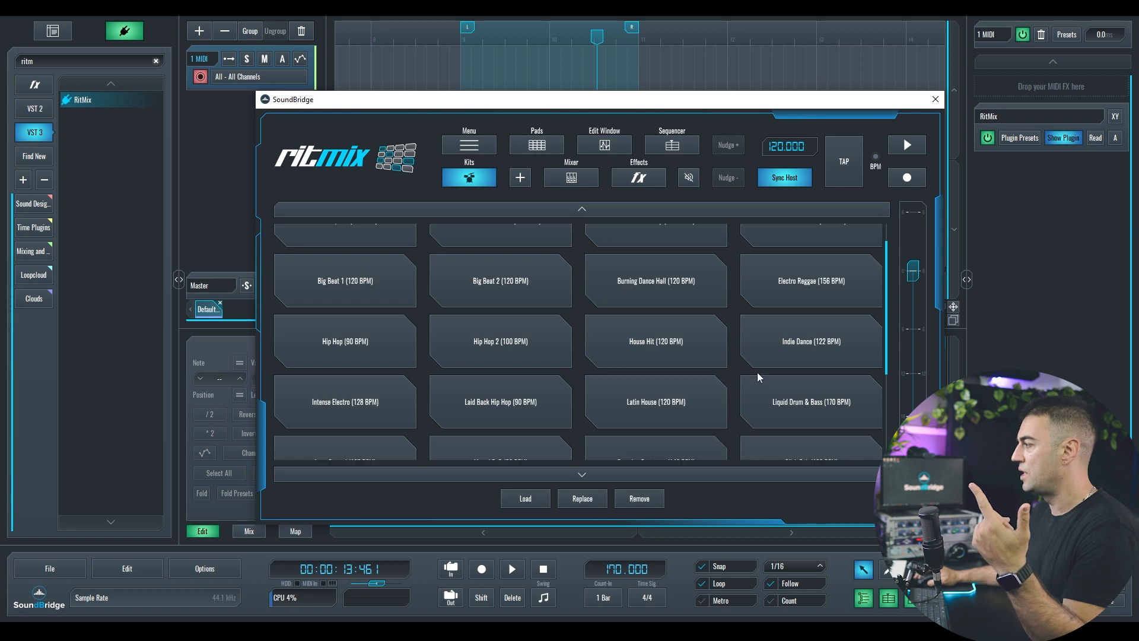
left_click(788, 345)
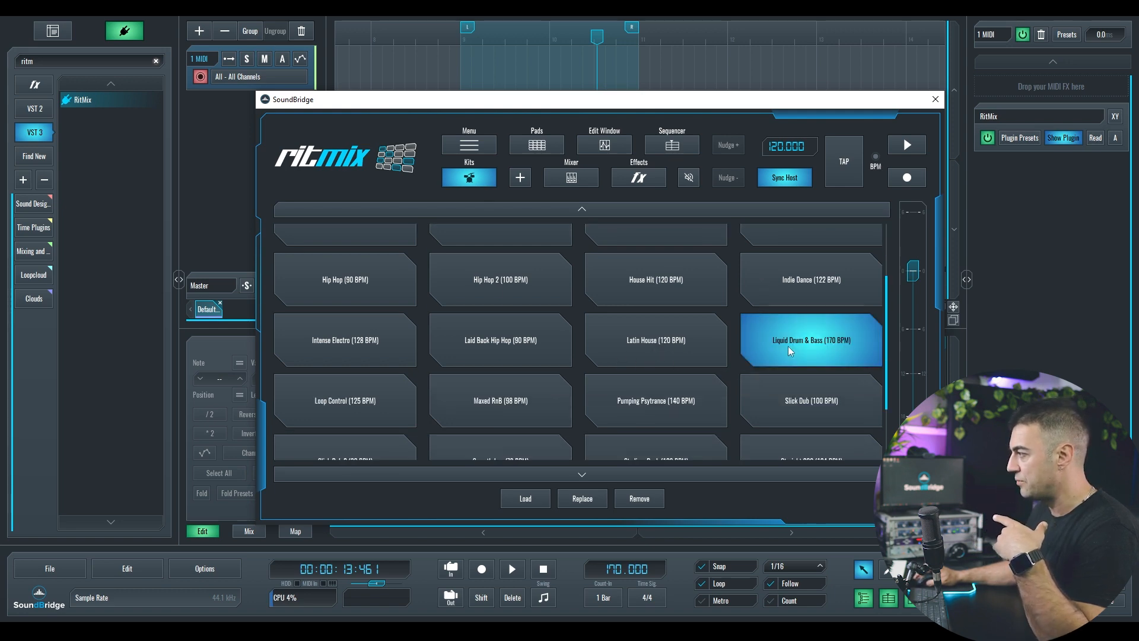
left_click(536, 502)
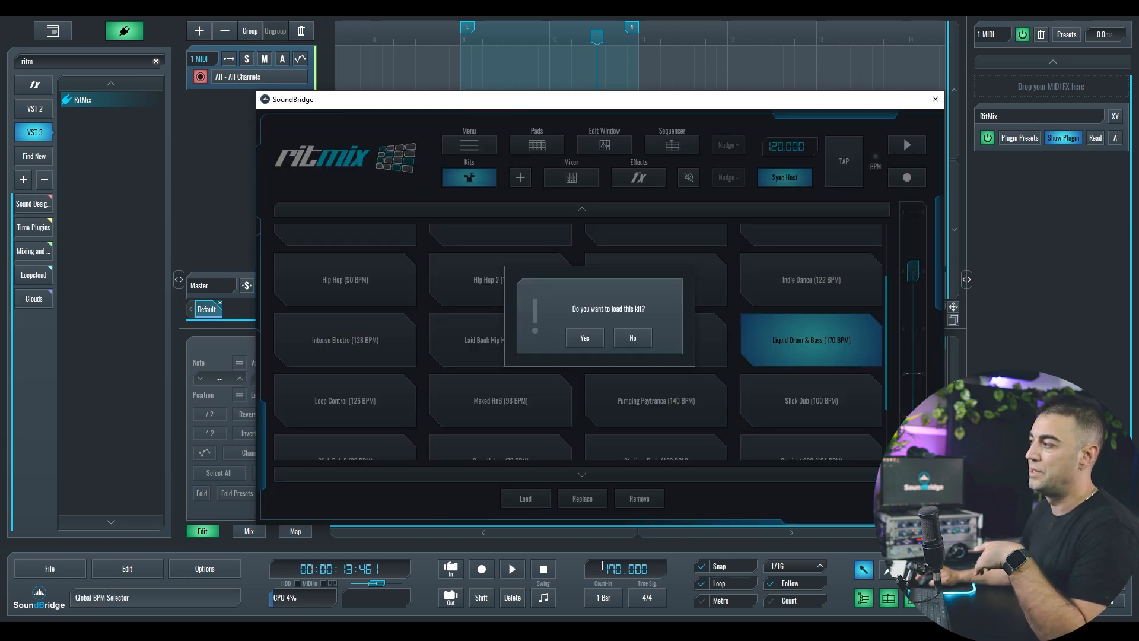
left_click(592, 344)
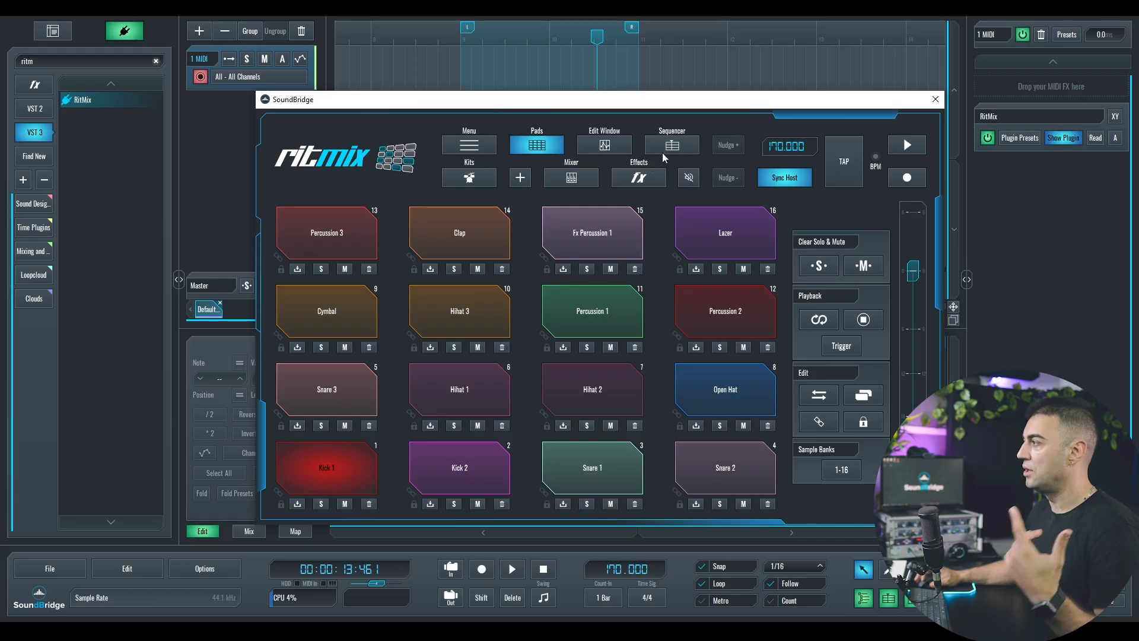
Play the kit's preset pattern in the step sequencer and clear the Kick 1 steps
left_click(665, 148)
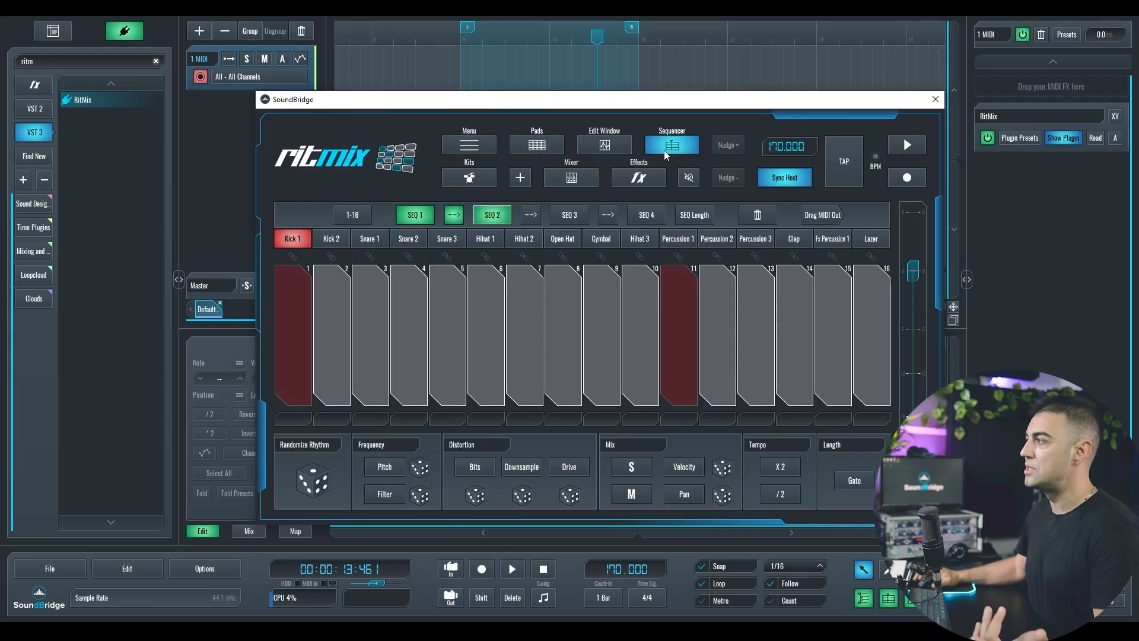
key("space")
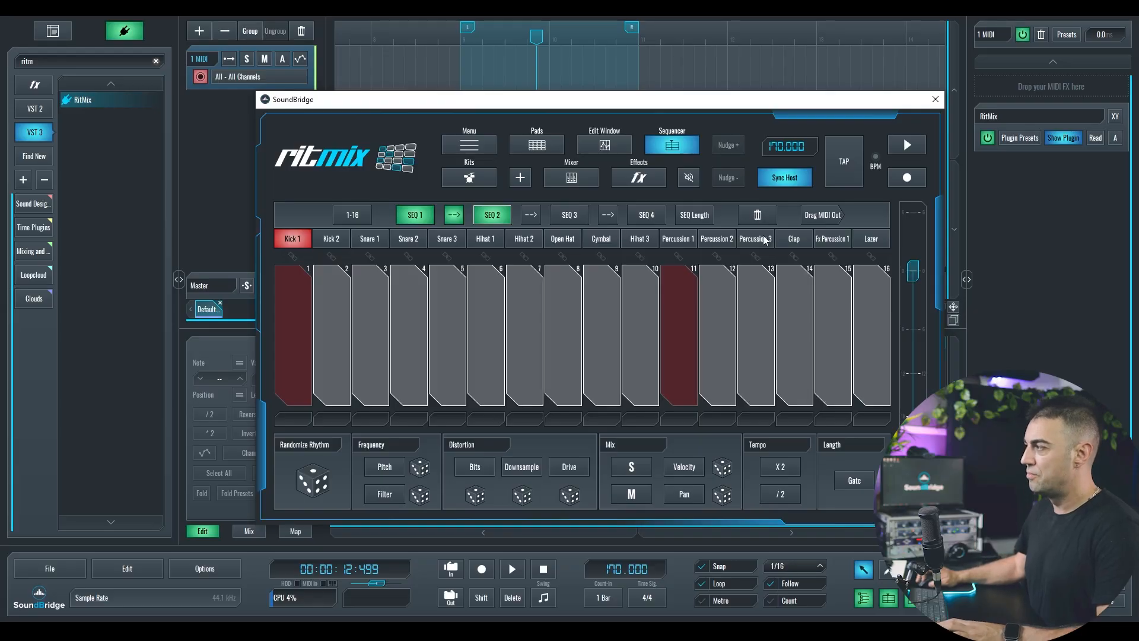
left_click(768, 217)
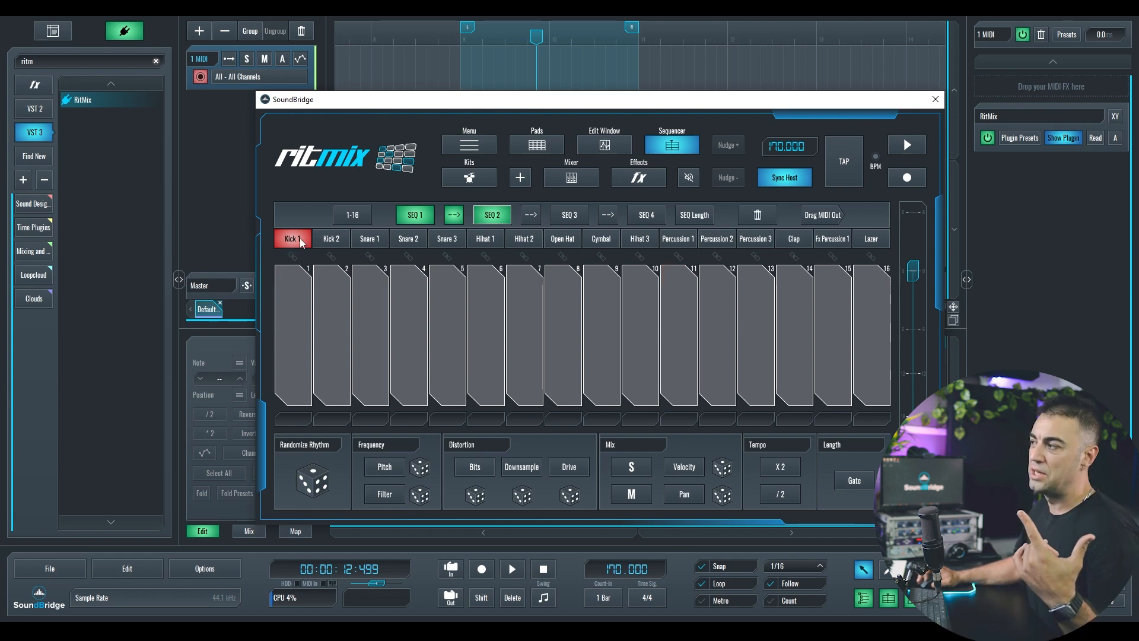
Inspect the Kick 2, Snare 1 and Kick 1 step sequences in the sequencer
left_click(326, 243)
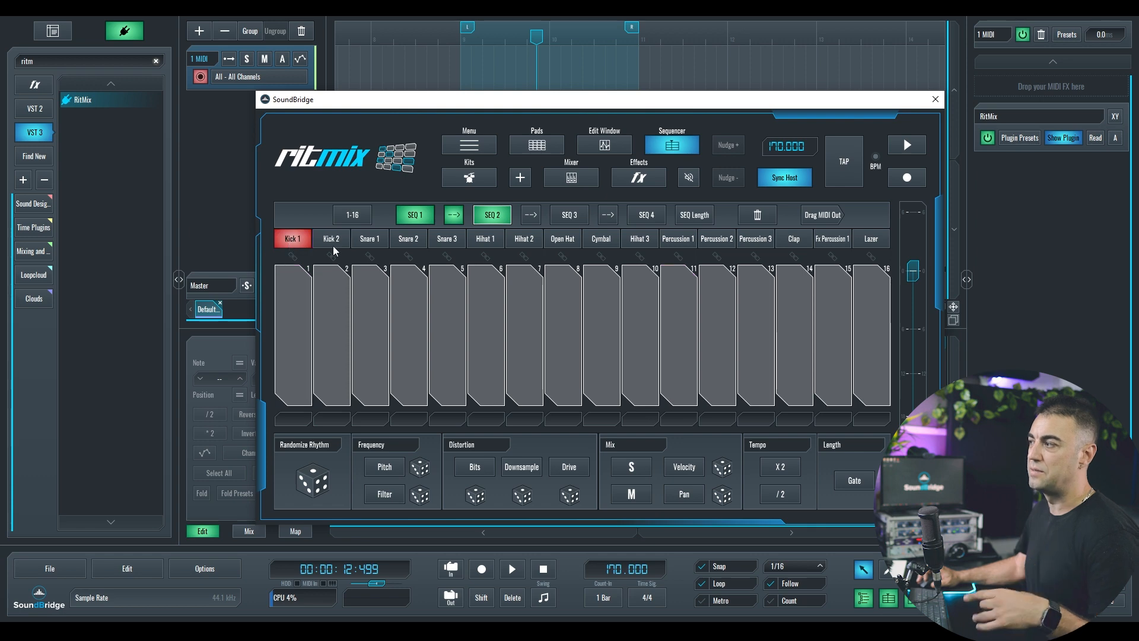
left_click(334, 245)
left_click(371, 240)
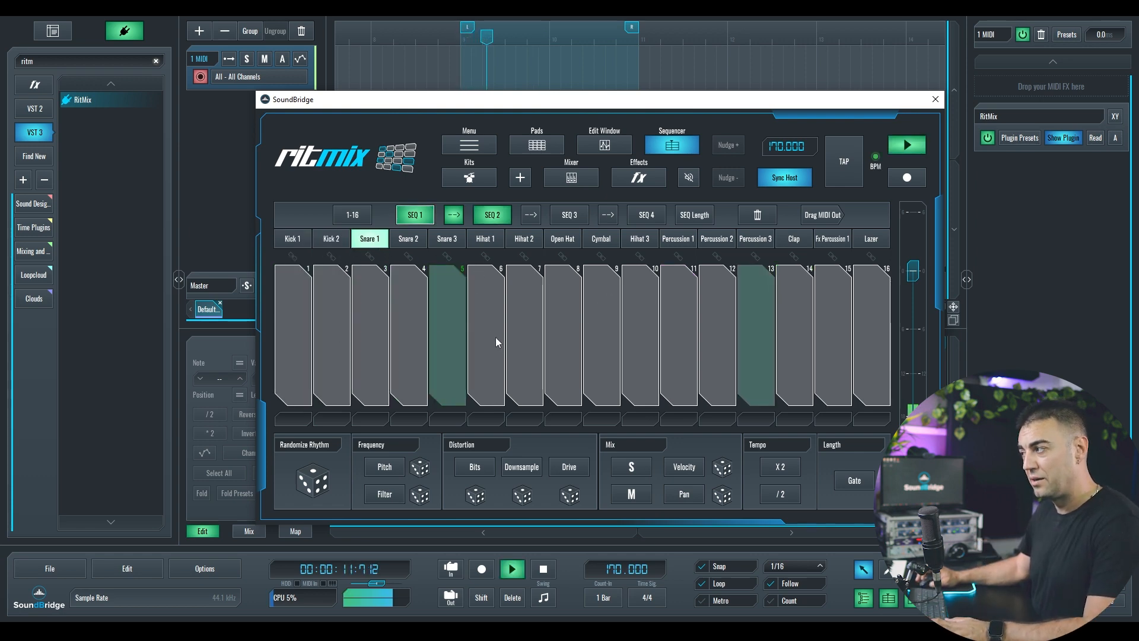
left_click(289, 239)
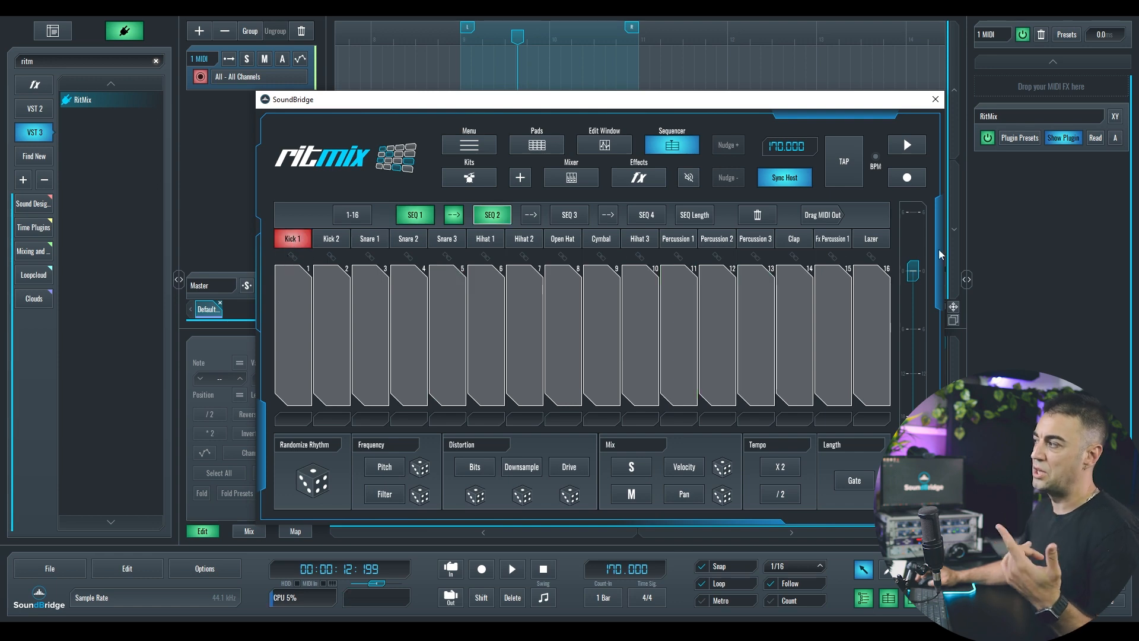
Clear the selected Kick 1 sequence once more and check it with a short playback
left_click(758, 220)
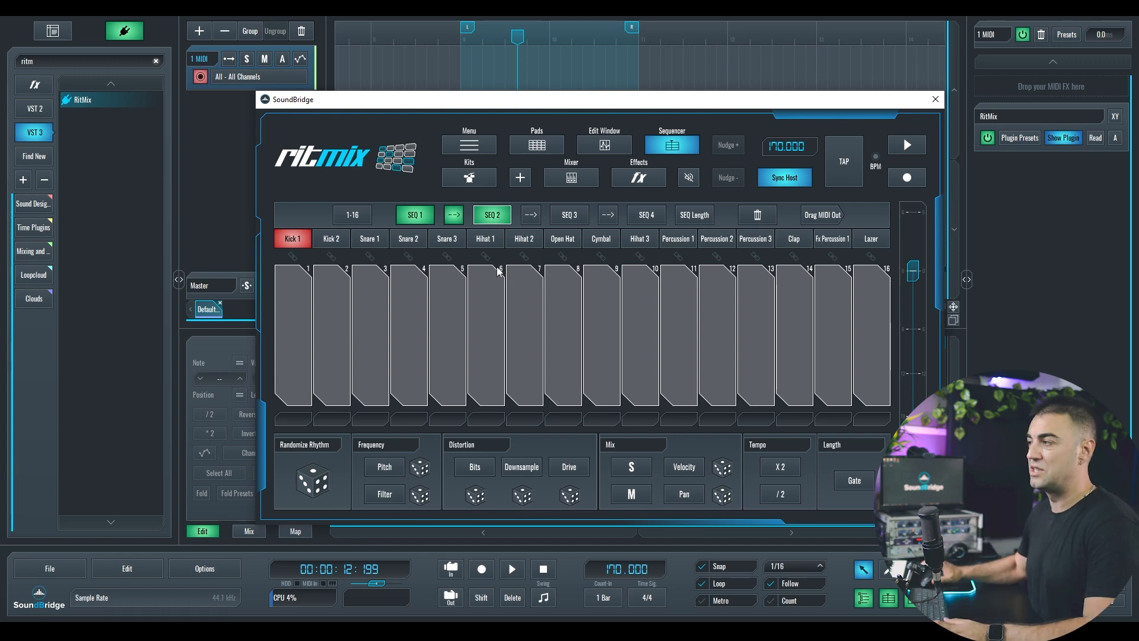
key("space")
key("space")
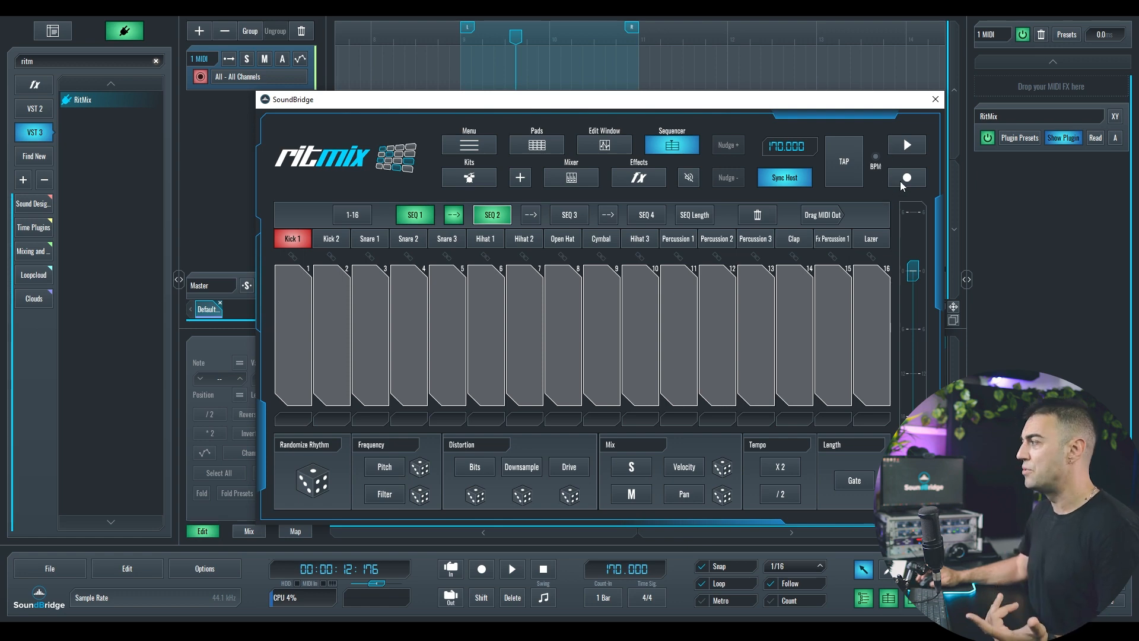
Turn on the metronome, arm recording in Ritmix and start playback from the loop start
left_click(703, 600)
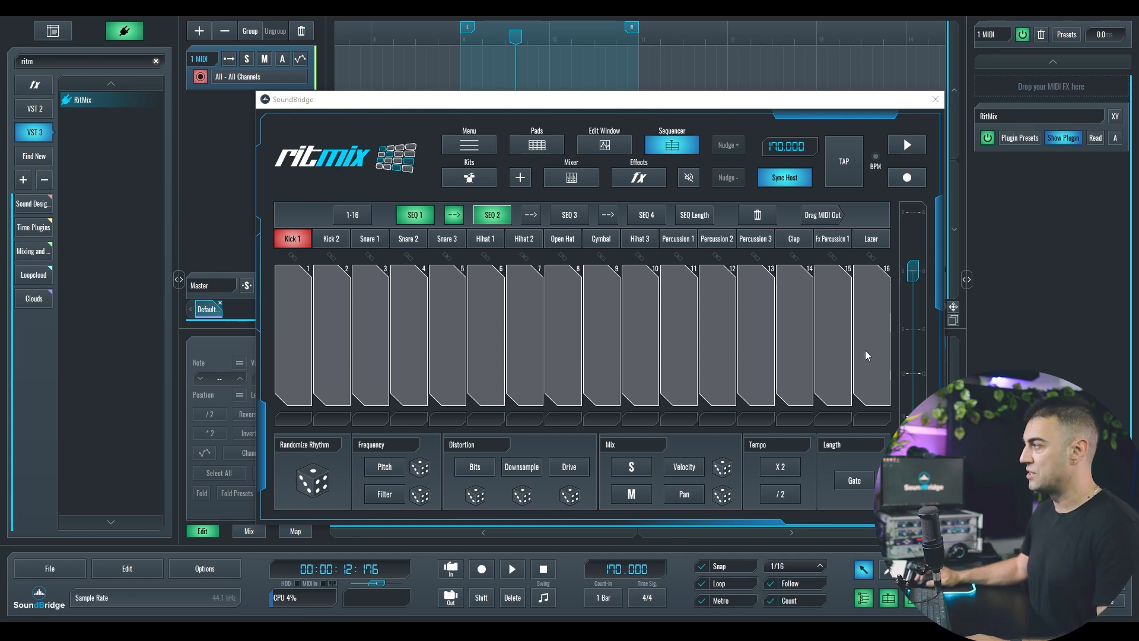
left_click(906, 178)
left_click(455, 38)
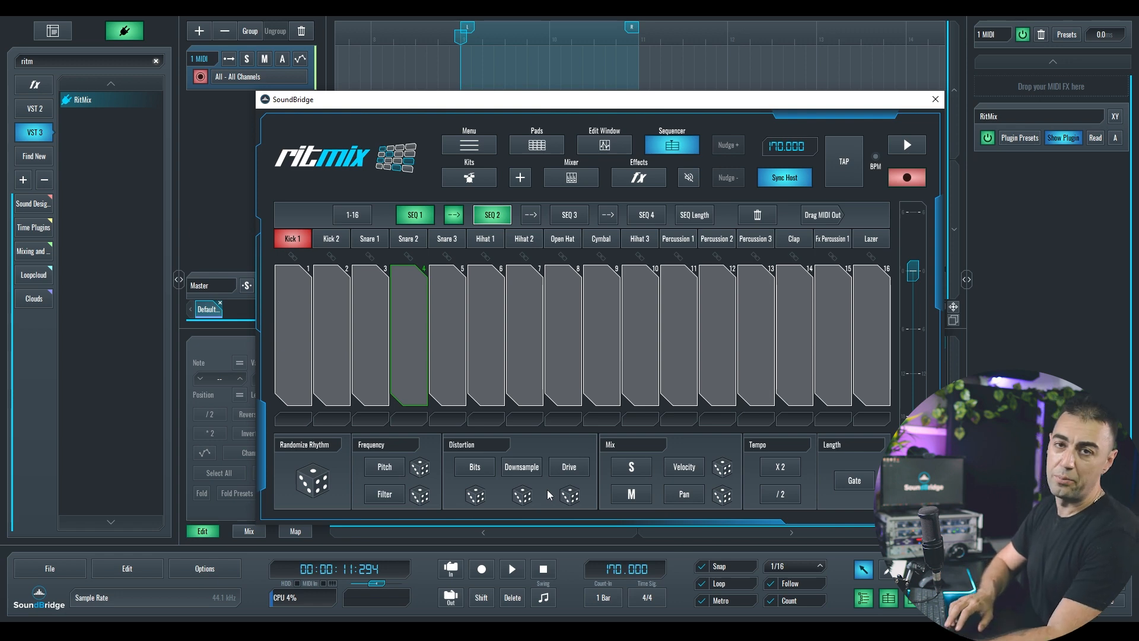
key("space")
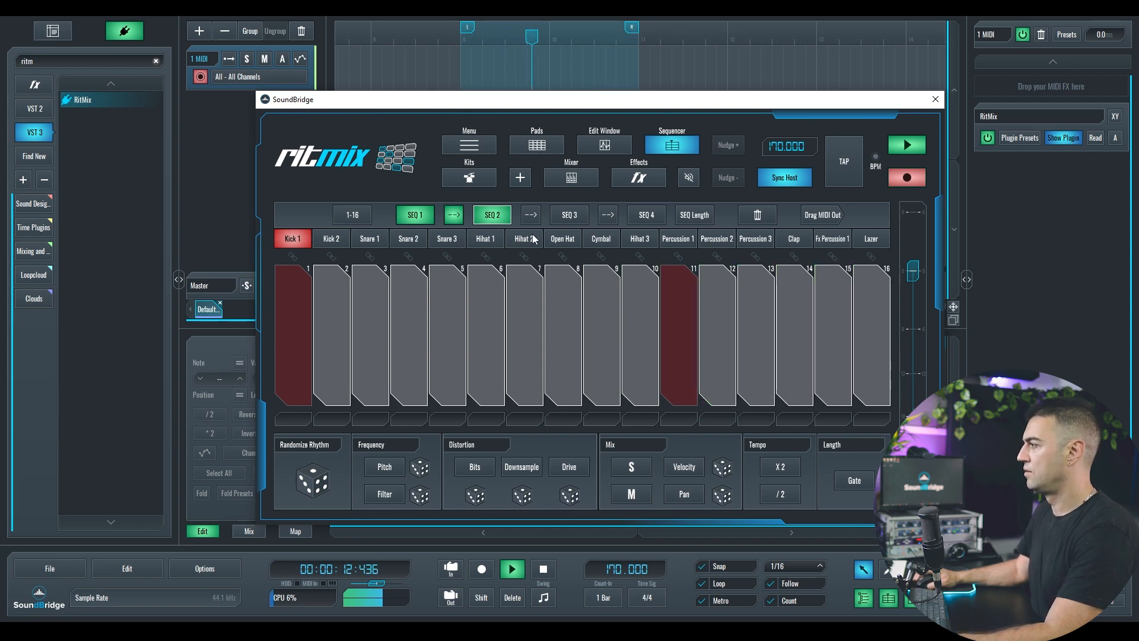
Review the Hihat 1 pattern and shift the Hihat 2 hit from step 8 to step 7
left_click(484, 239)
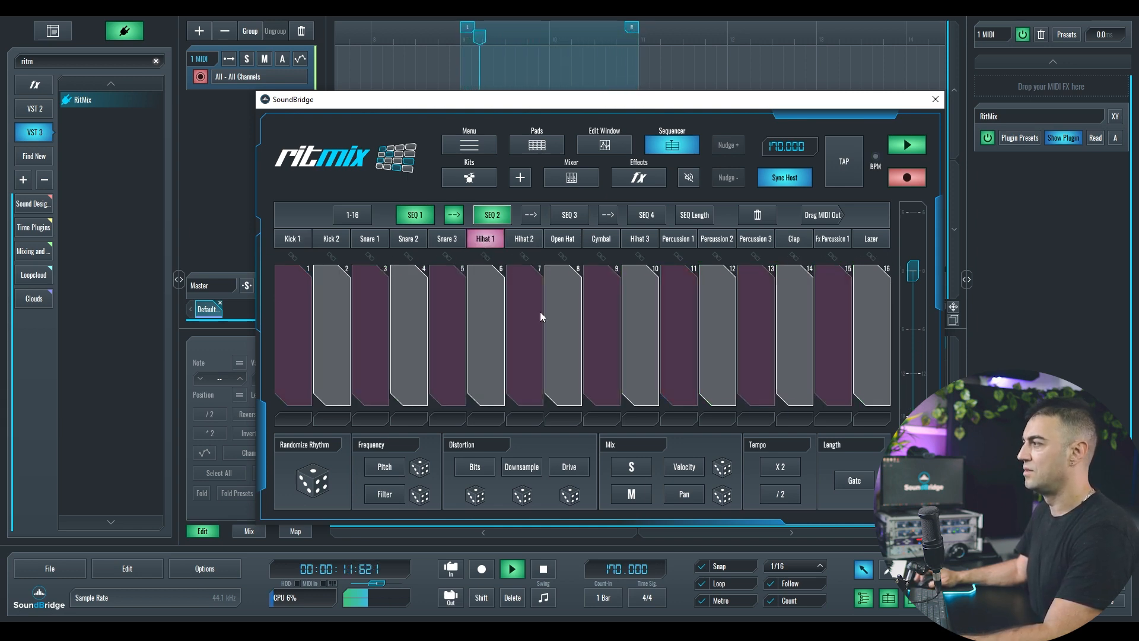
left_click(534, 240)
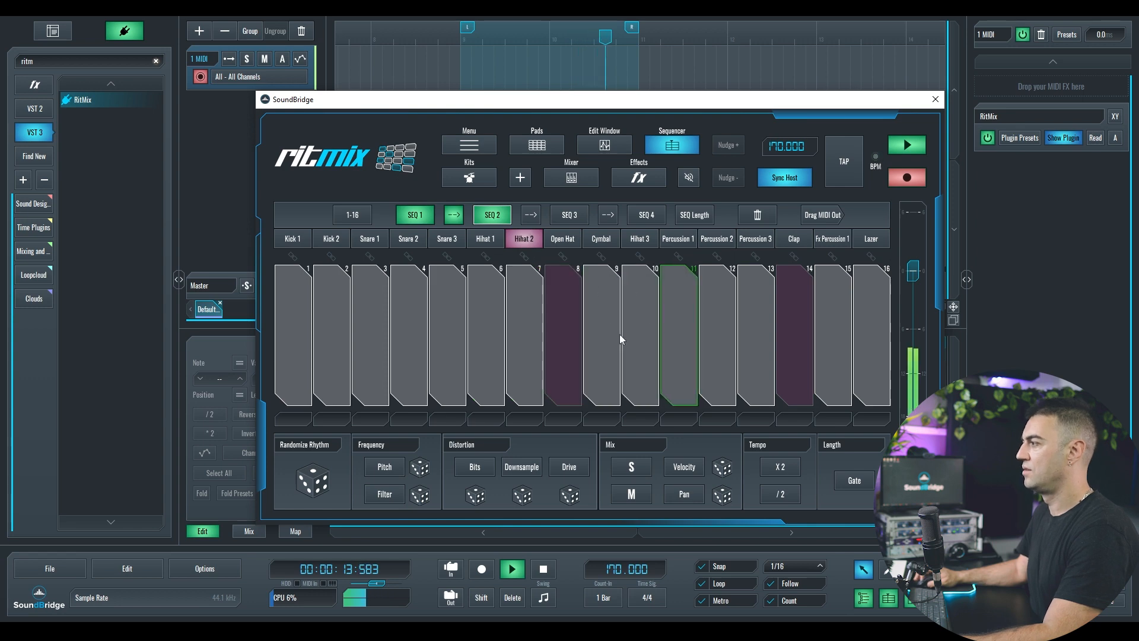
left_click(565, 274)
left_click(523, 273)
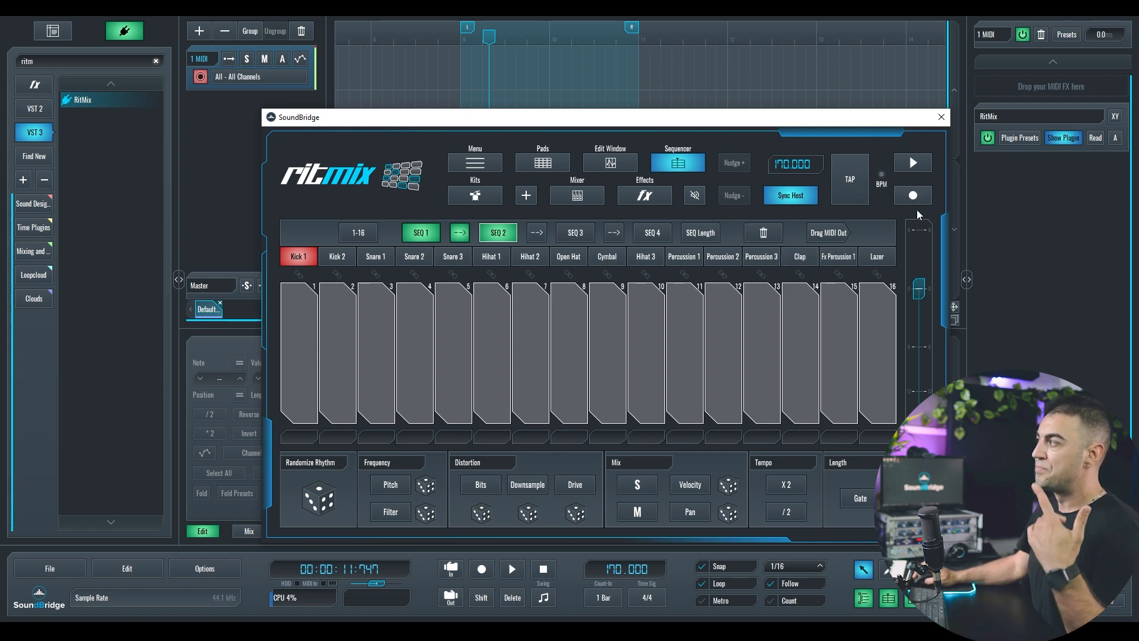
Draw a MIDI clip across the two-bar loop range on the 1 MIDI track and move the Ritmix window aside
key("2")
left_click_drag(462, 59, 639, 54)
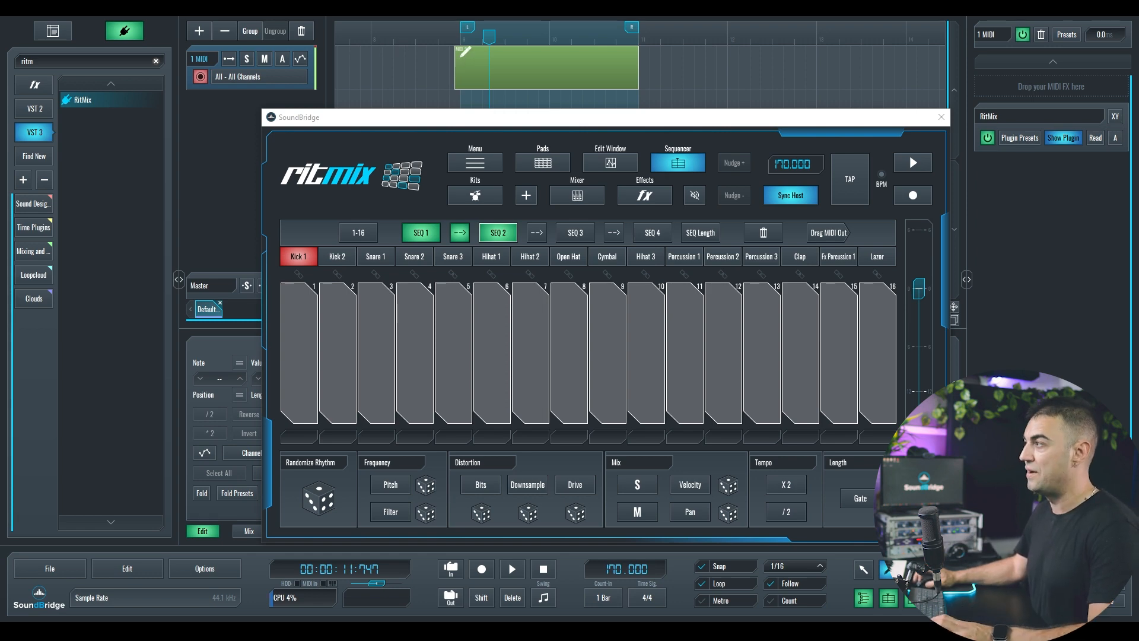
key("1")
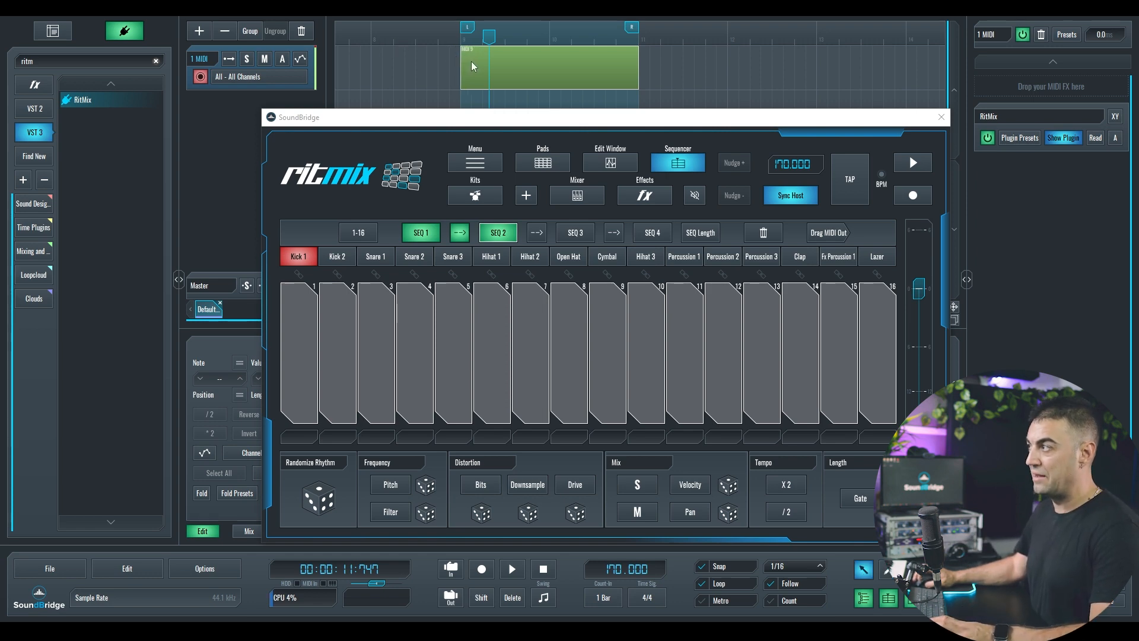
left_click_drag(438, 119, 1024, 125)
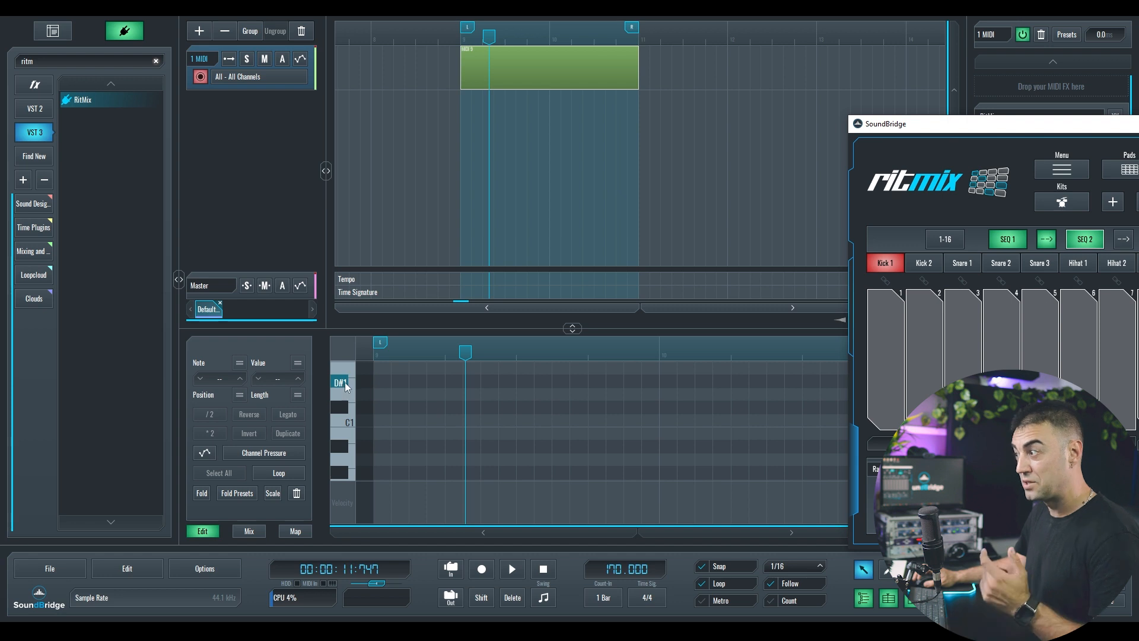
Add four D#1 snare notes on beats 2 and 4 of both bars in the piano roll
key("2")
left_click(454, 380)
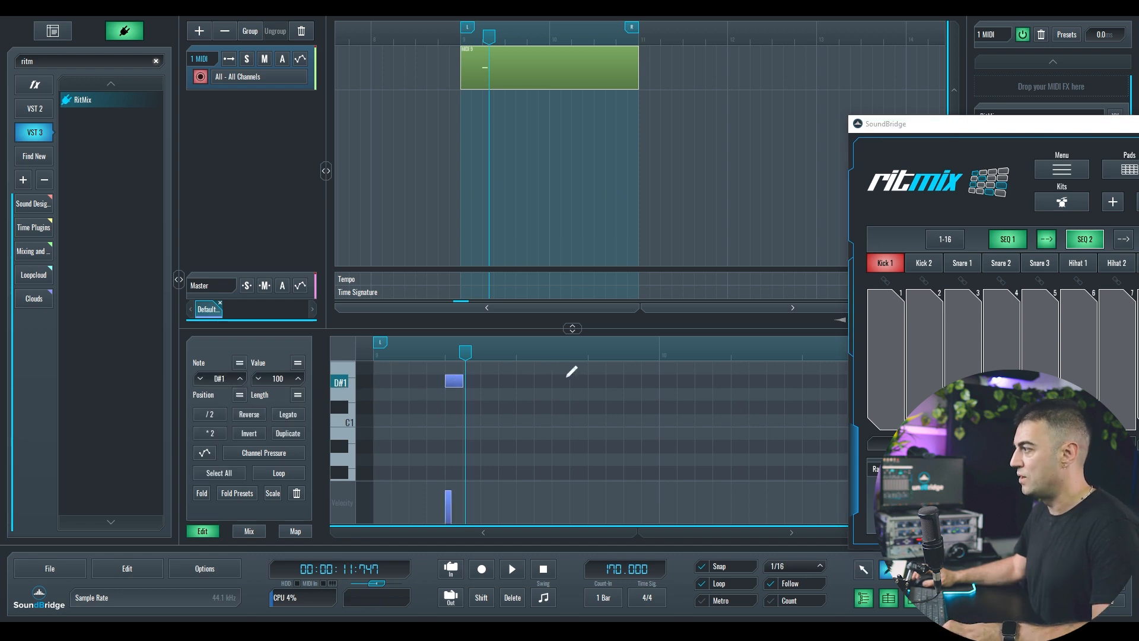
left_click(597, 381)
left_click(739, 380)
key("1")
scroll(657, 403, "down", 3)
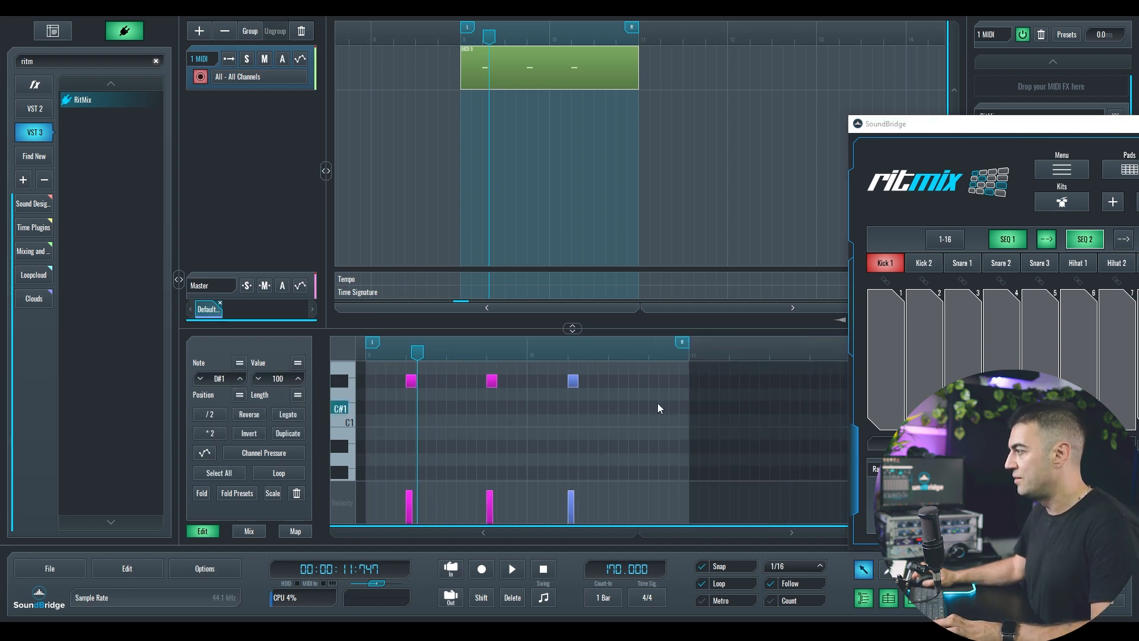
key("2")
left_click(655, 381)
key("1")
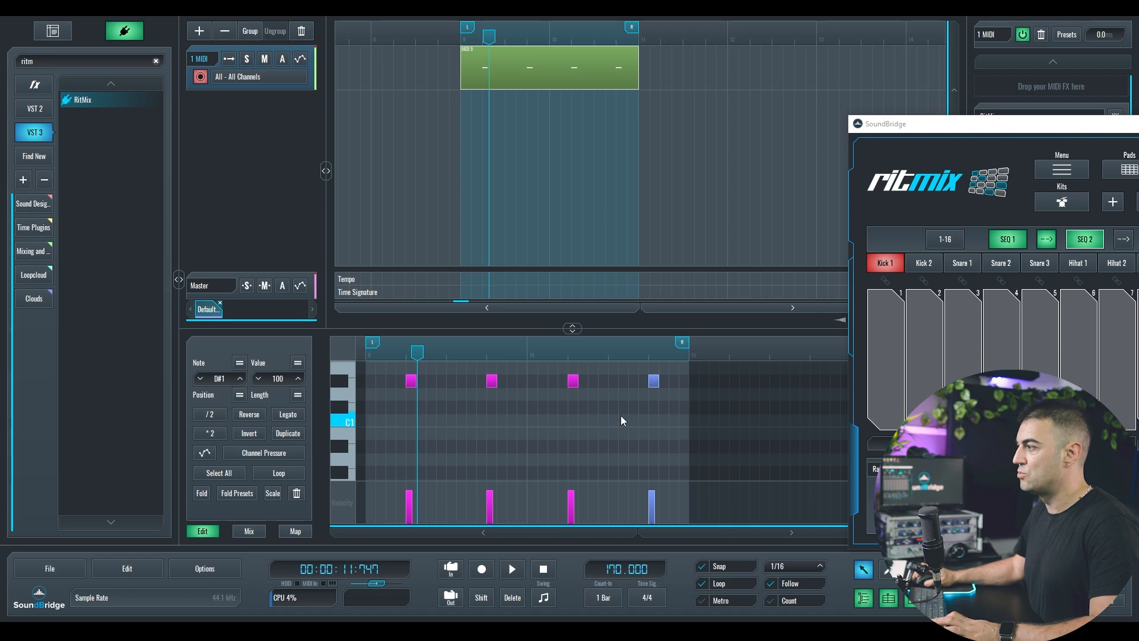
Add C1 kick notes on sixteenth steps 1 and 11 of the first bar, with the loop playing from its start
key("2")
left_click(370, 420)
key("1")
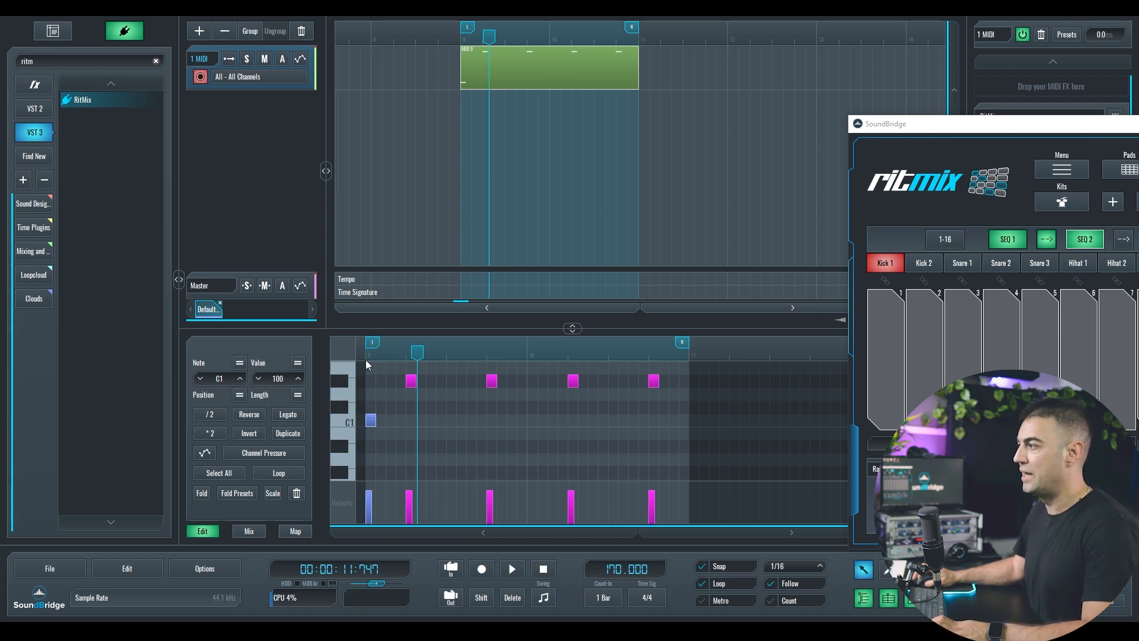
left_click(467, 37)
key("space")
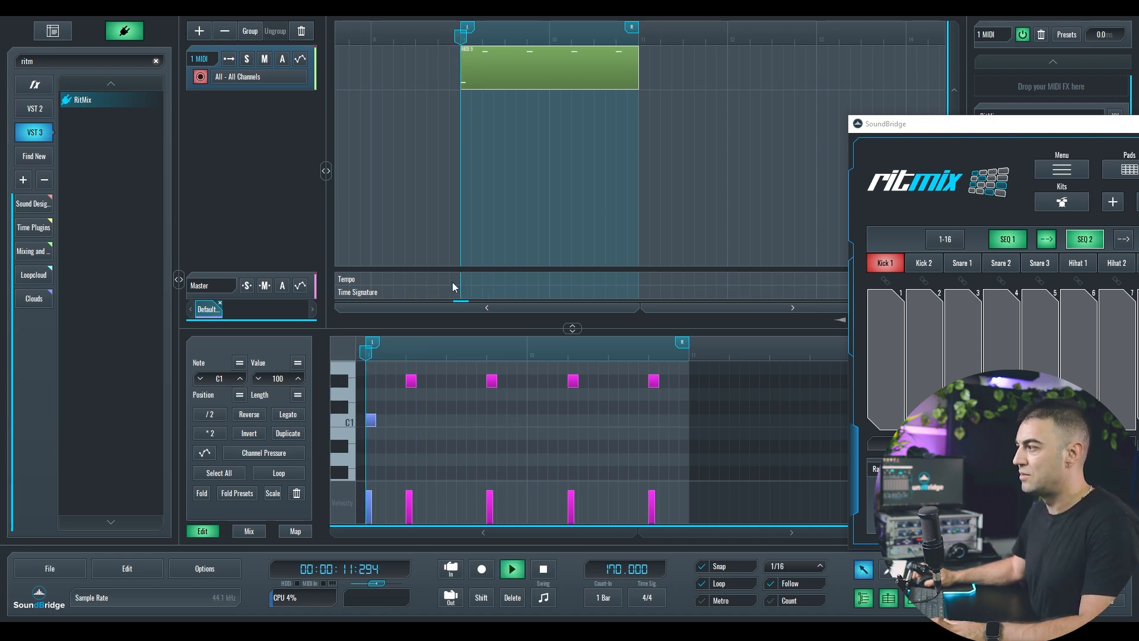
key("2")
left_click(469, 419)
key("1")
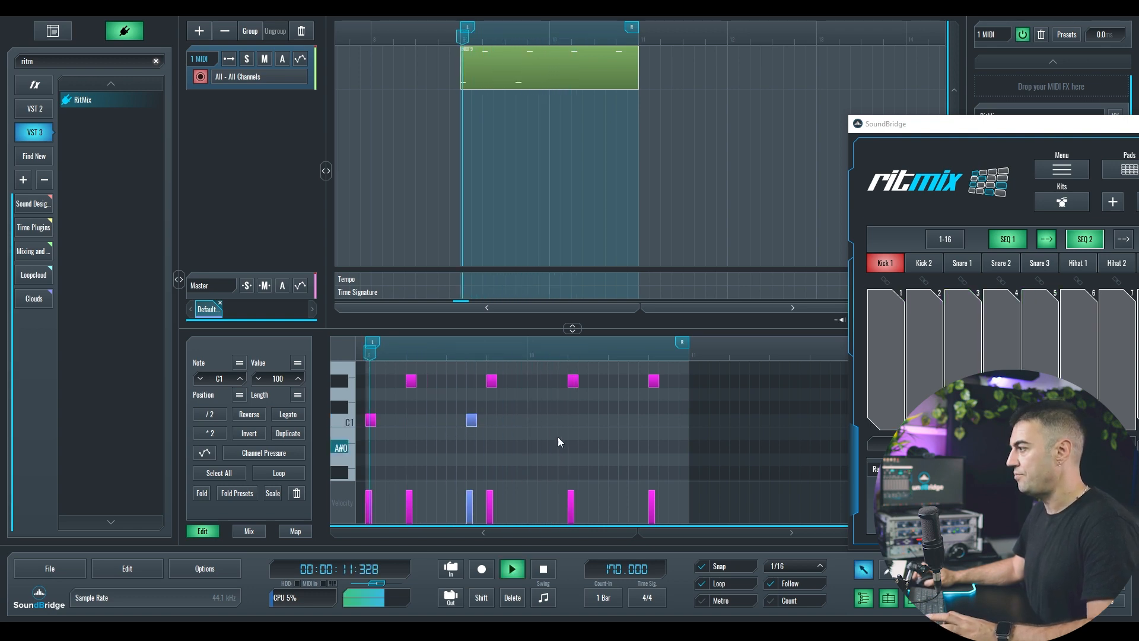
Add three C1 kick notes on sixteenth steps 1, 8 and 11 of the second bar
key("2")
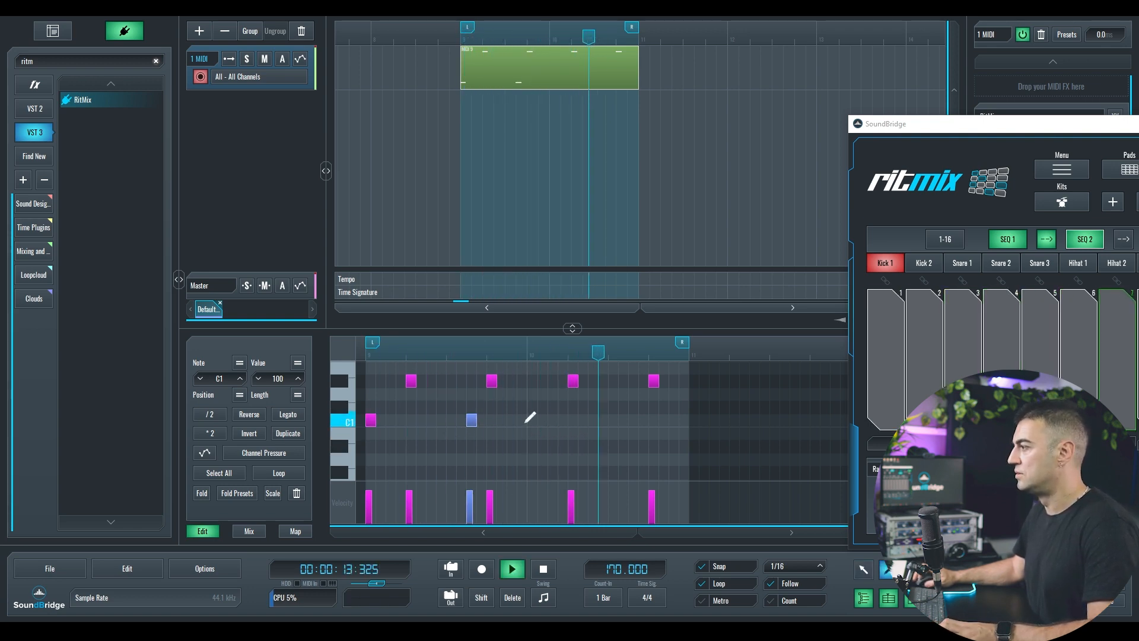
left_click(534, 420)
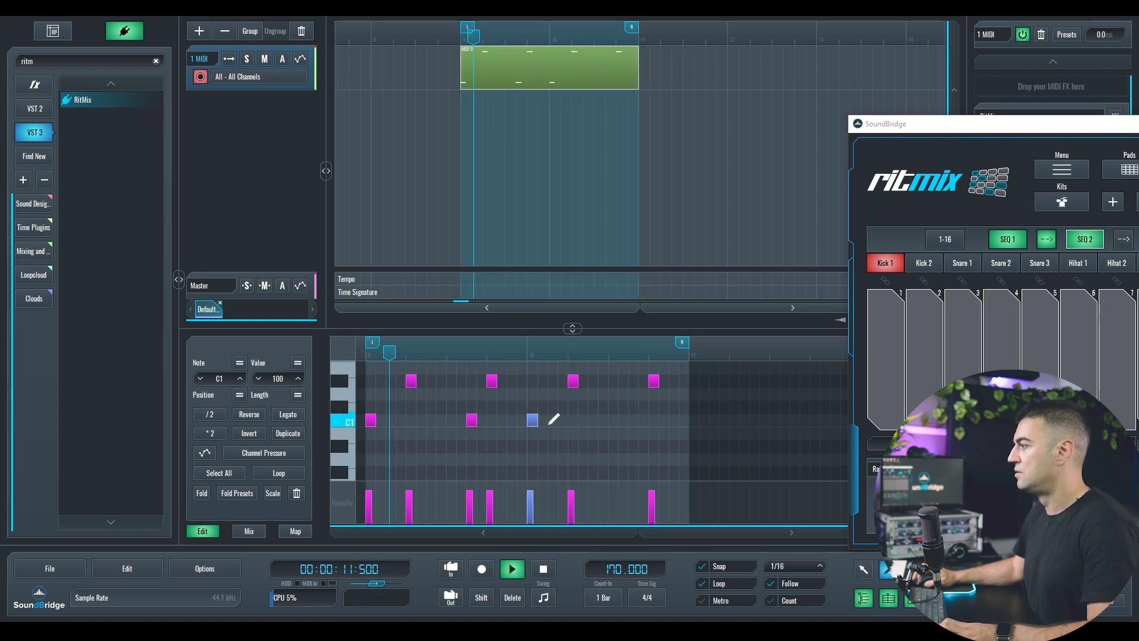
left_click(603, 420)
key("1")
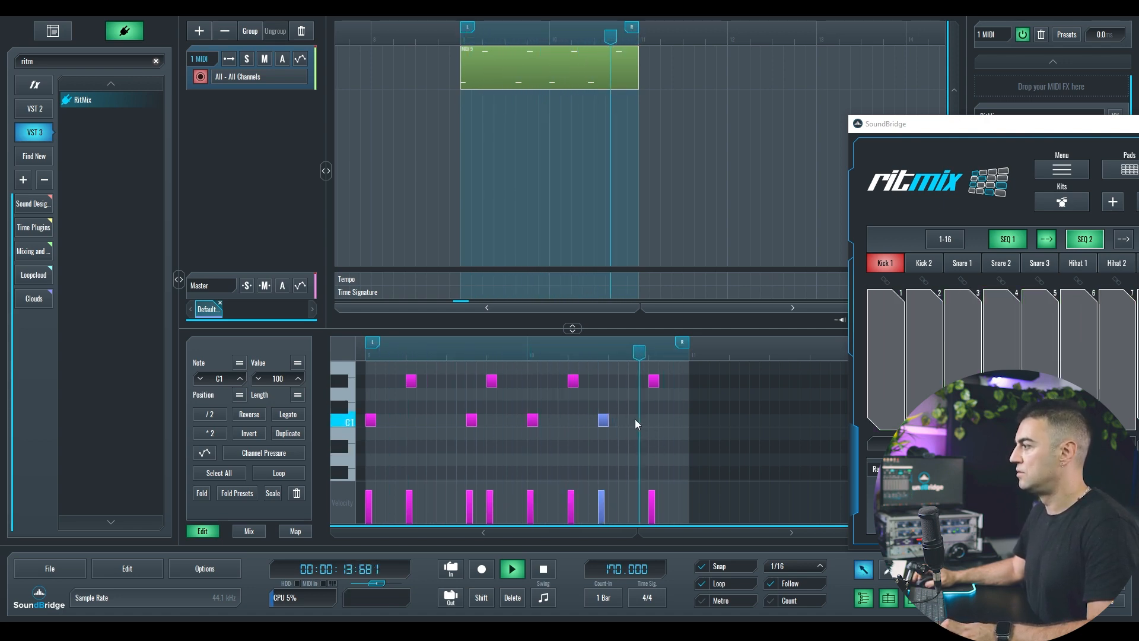
key("2")
left_click(633, 420)
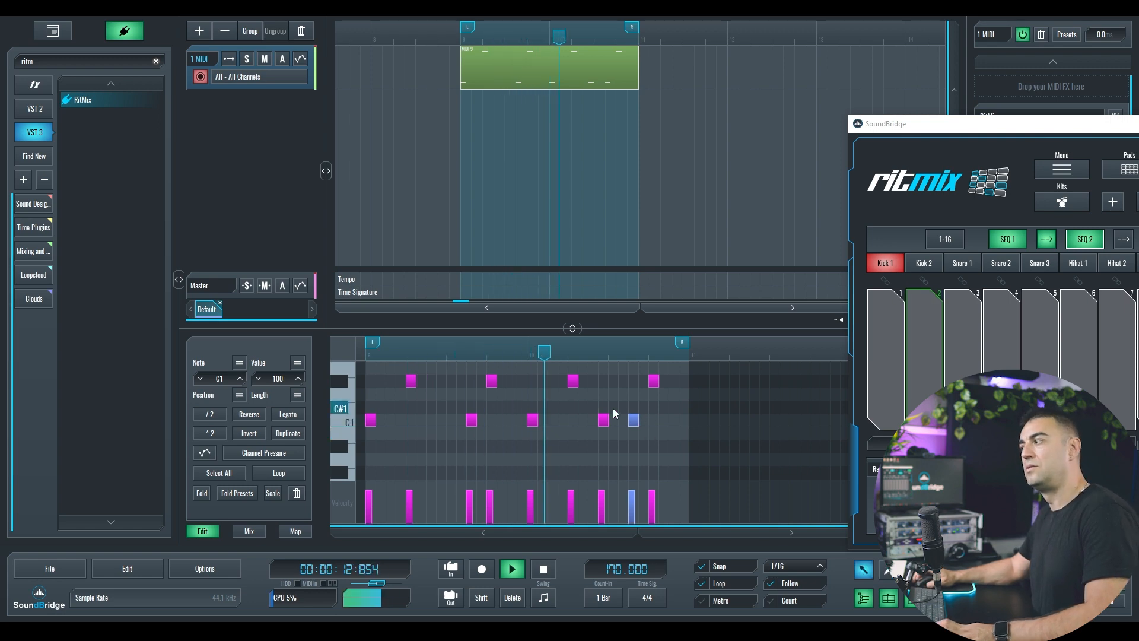
key("1")
Add five F#1 notes on sixteenth steps 1, 3, 5, 7 and 8 of the first bar
scroll(401, 409, "up", 1)
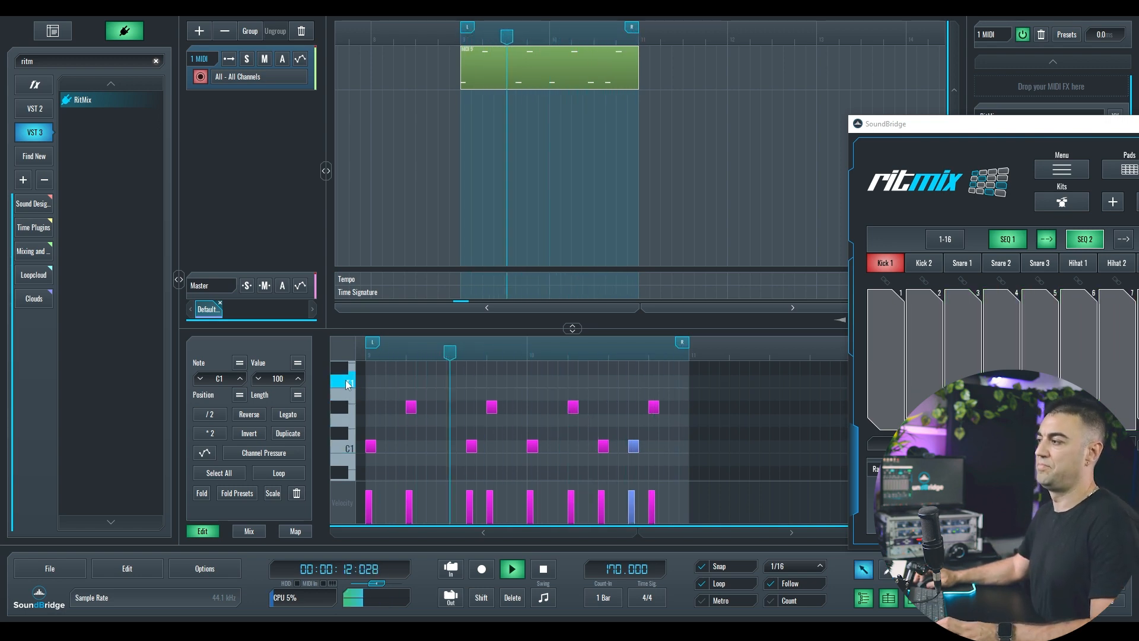
key("2")
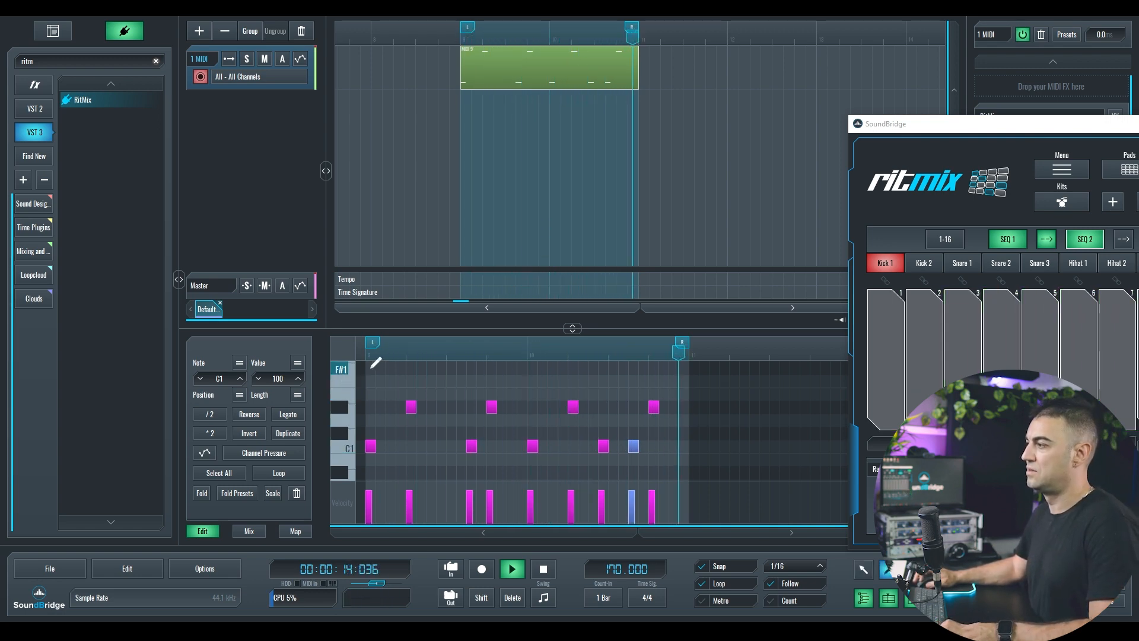
left_click(370, 368)
left_click(390, 368)
left_click(410, 368)
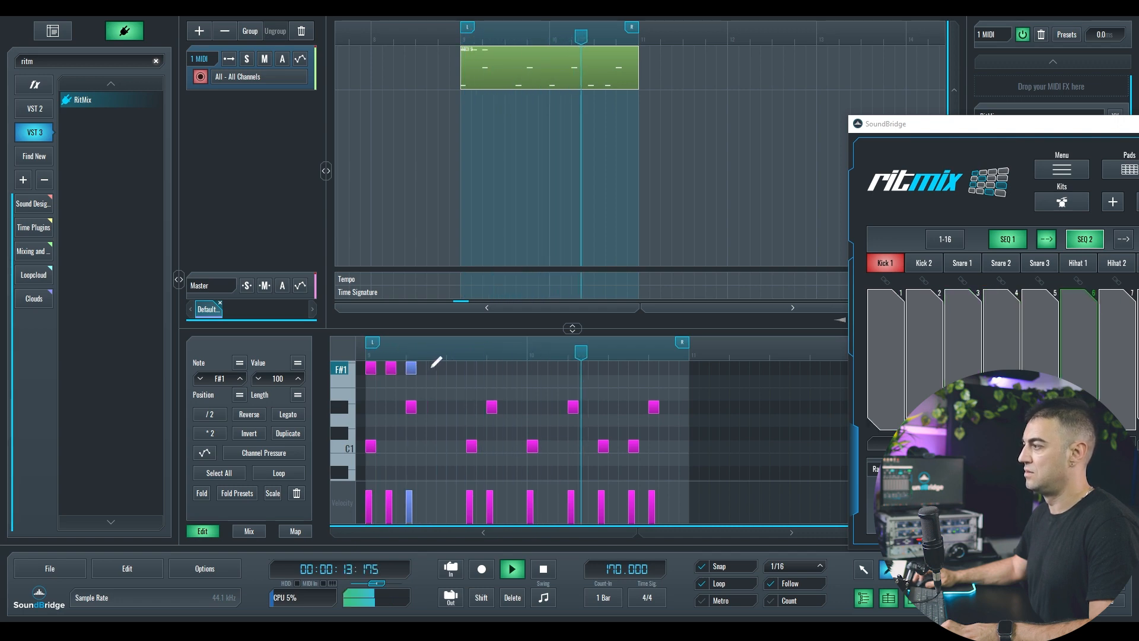
left_click(431, 368)
left_click(441, 368)
key("1")
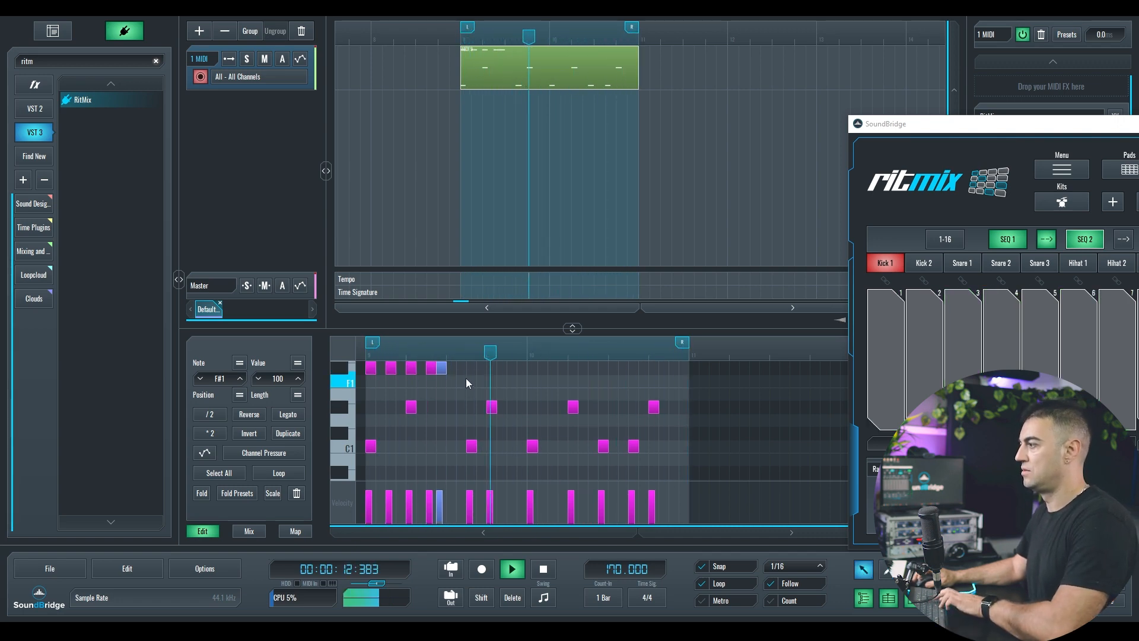
Delete the fifth F#1 note and duplicate the remaining four until F#1 notes fill every eighth of both bars
key("Right")
key("Delete")
left_click_drag(461, 372, 369, 367)
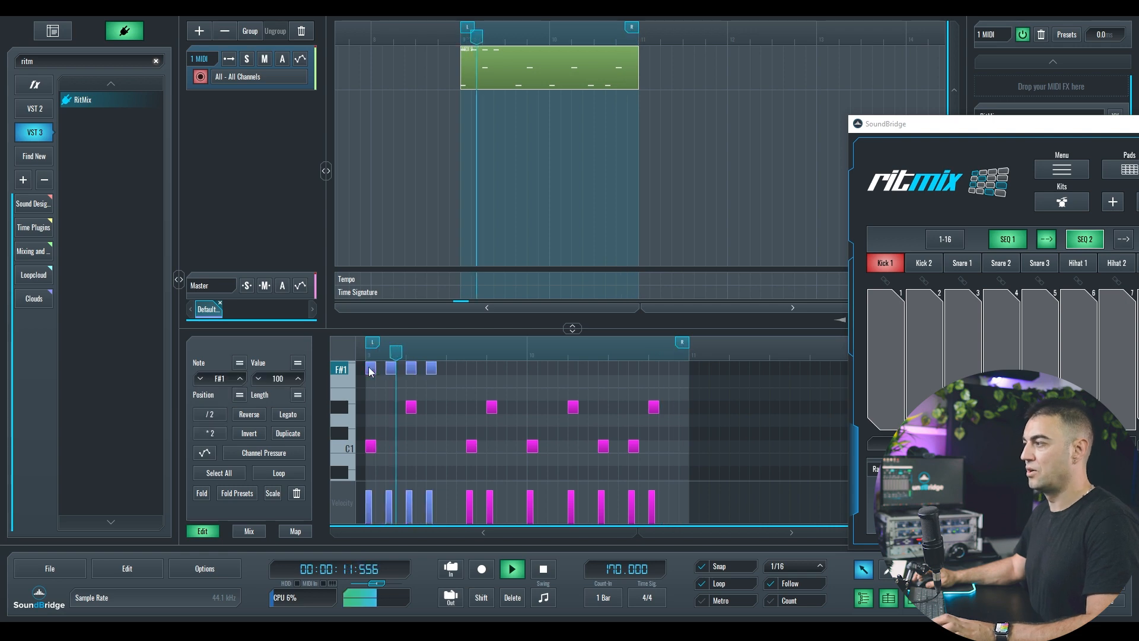
key("ctrl+d")
key("Right")
left_click_drag(547, 365, 369, 372)
key("ctrl+d")
key("Right")
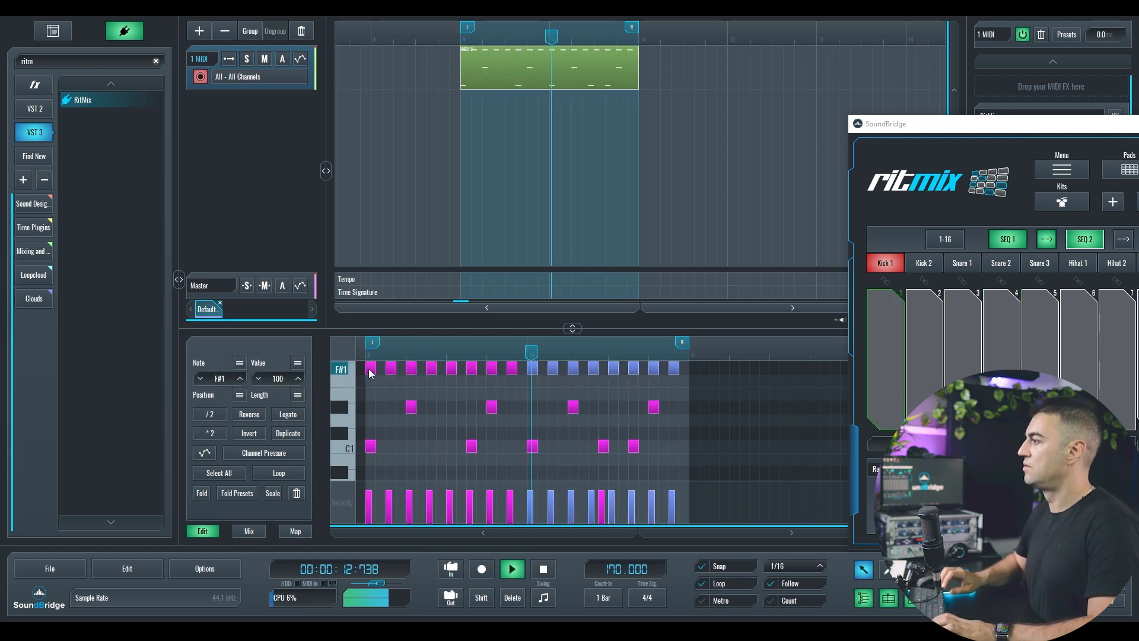
scroll(365, 426, "up", 2)
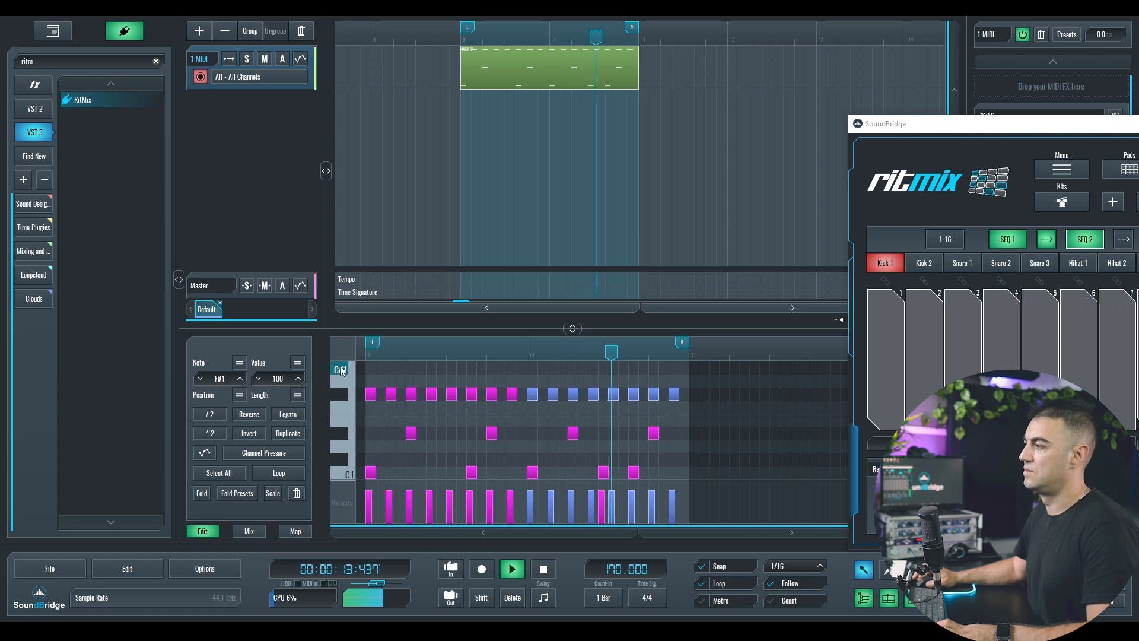
left_click(371, 369)
key("Delete")
Record a MIDI performance over the two-bar loop from its start, ending the recording when done
key("space")
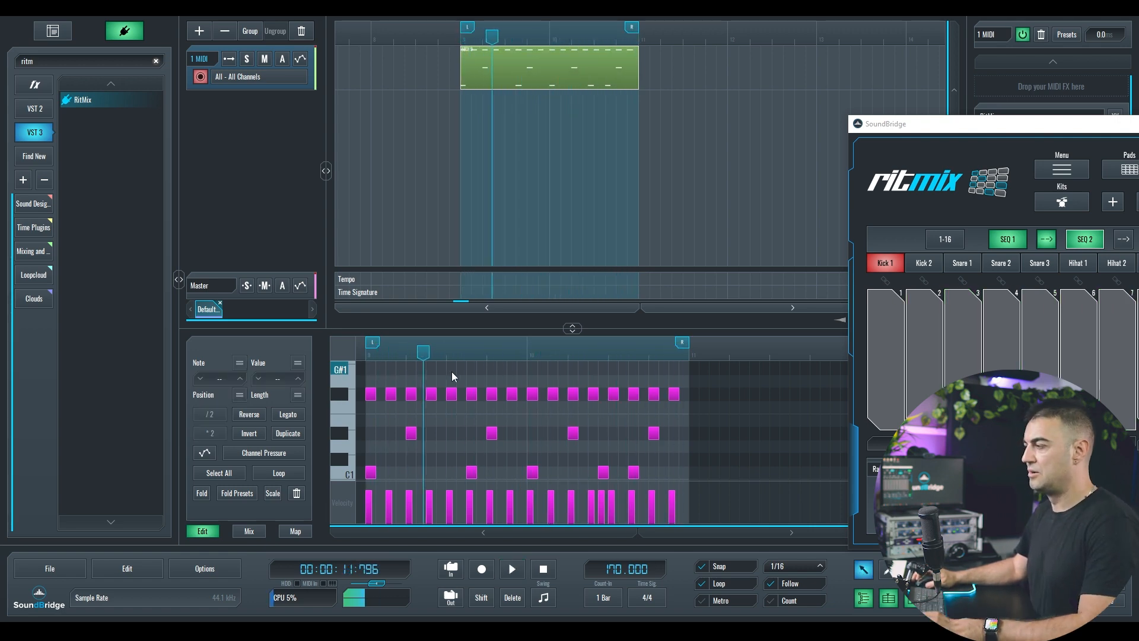
left_click(462, 43)
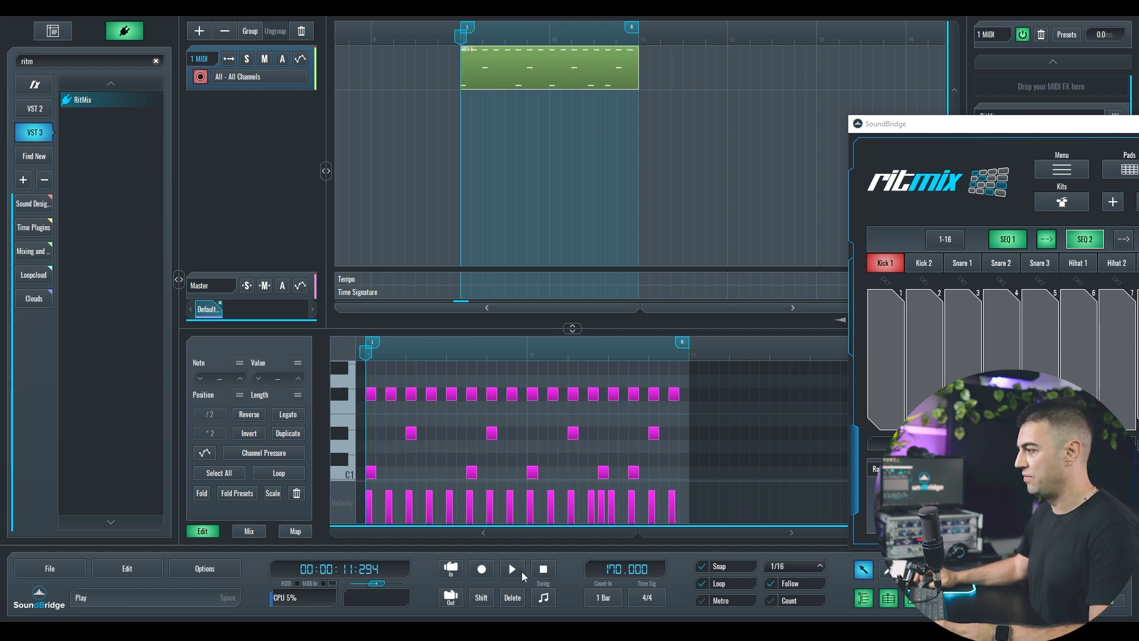
left_click(482, 569)
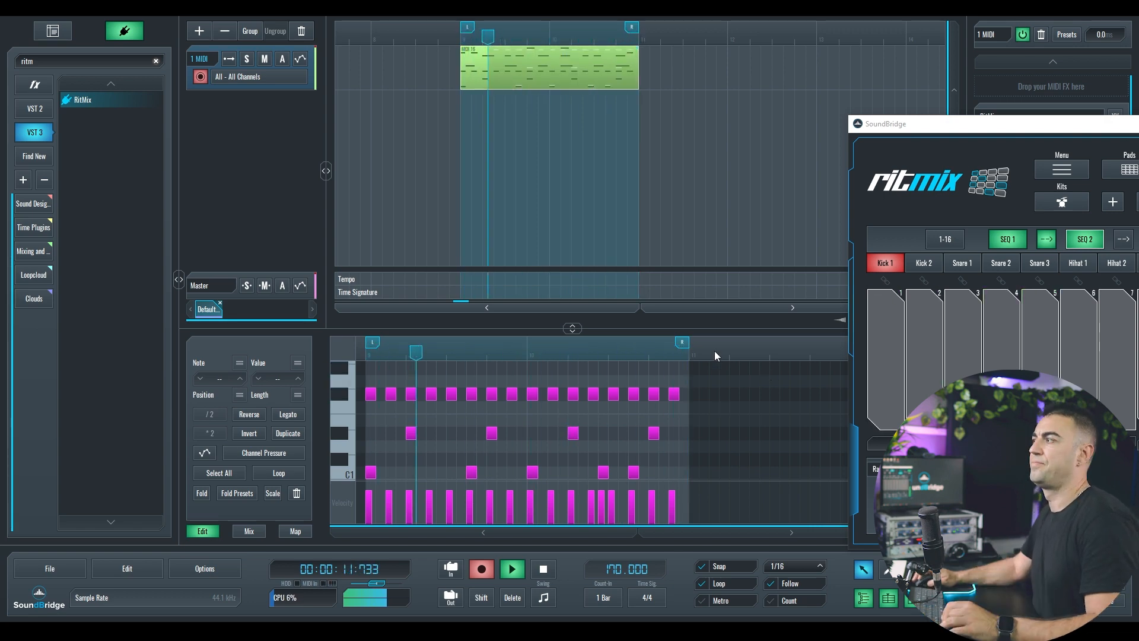
key("space")
Duplicate the recorded two-bar clip directly after itself and bring the Ritmix window over the arrangement
left_click(543, 59)
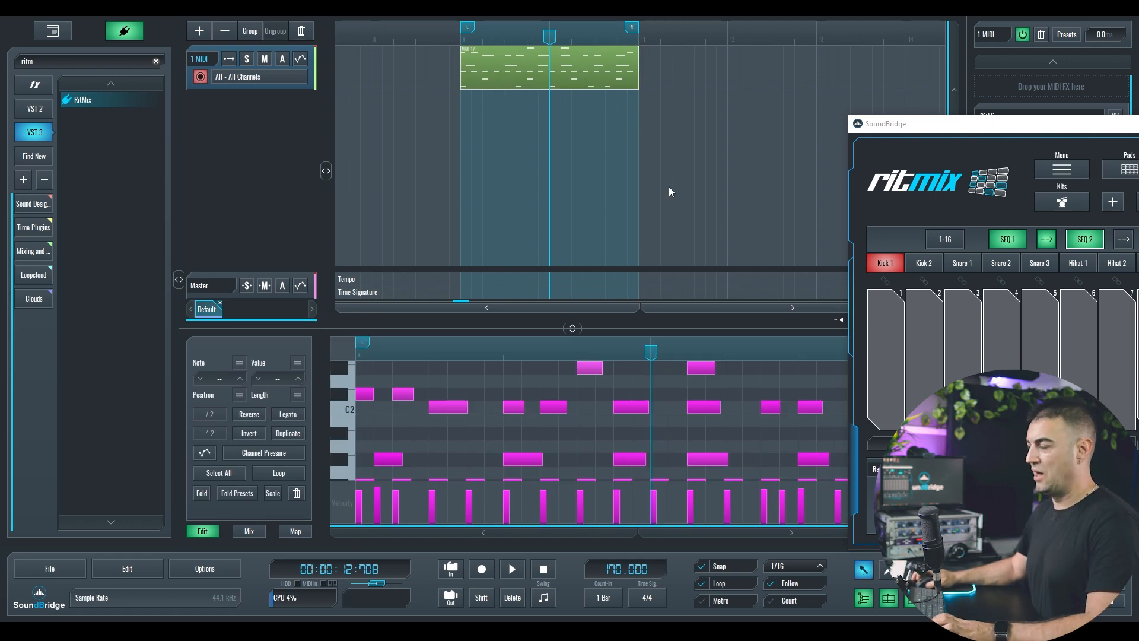
key("ctrl+d")
scroll(639, 184, "down", 3)
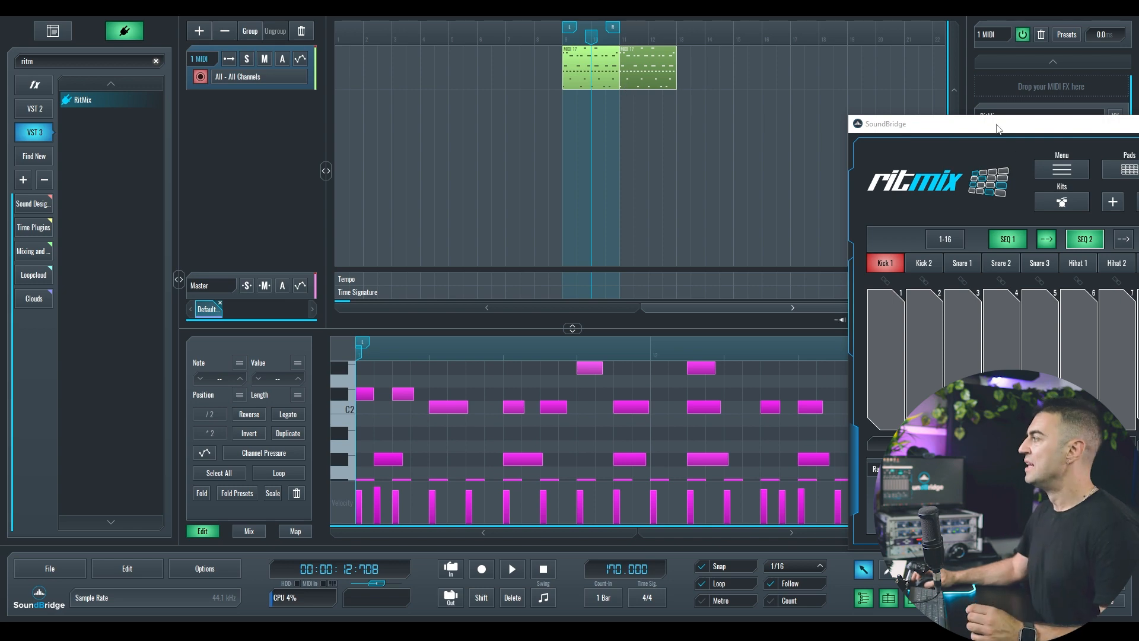
left_click_drag(996, 129, 581, 135)
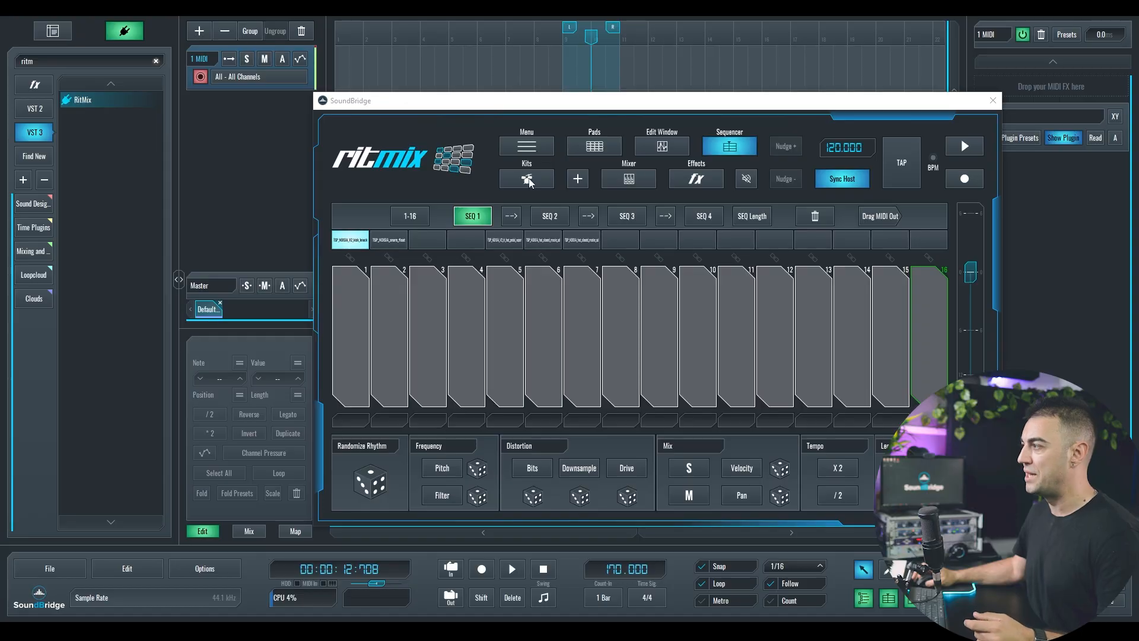
Show the list of available drum kits in Ritmix
left_click(527, 179)
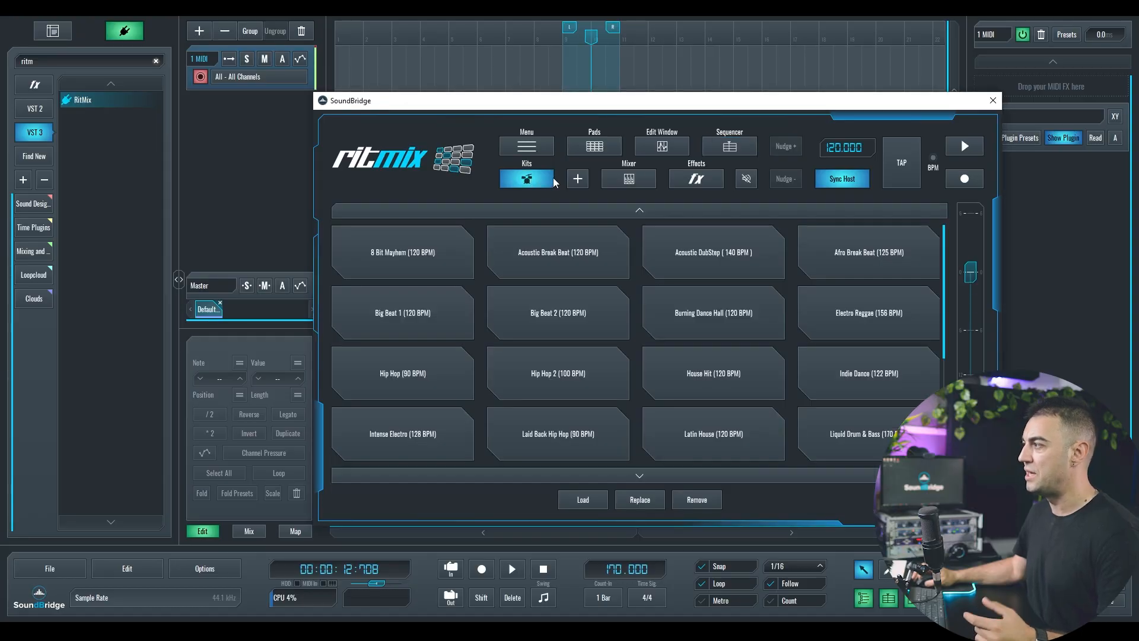
left_click(533, 147)
left_click(446, 171)
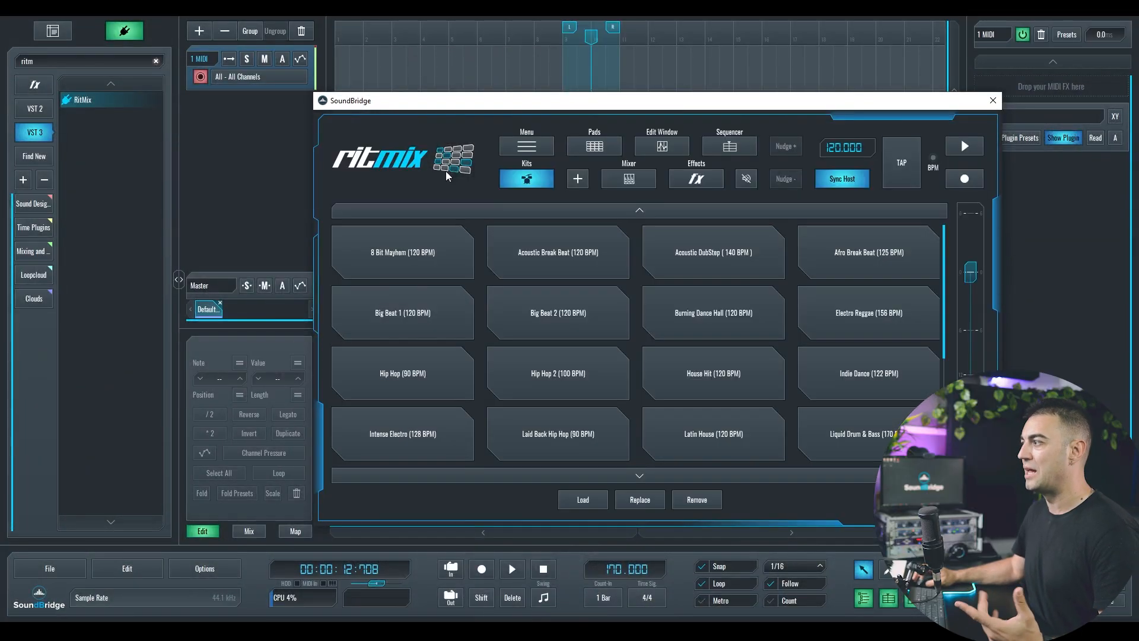
Show the Ritmix pads and audition the kick, snare and three hi-hat samples on pads 1, 2, 5, 6 and 7
left_click(609, 151)
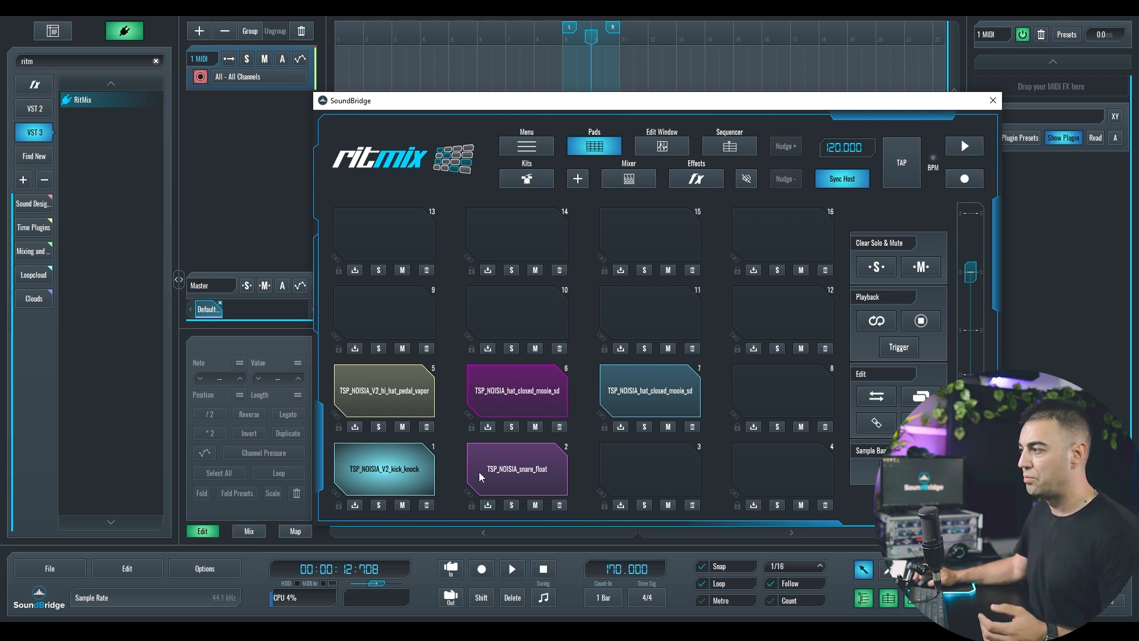
left_click(493, 466)
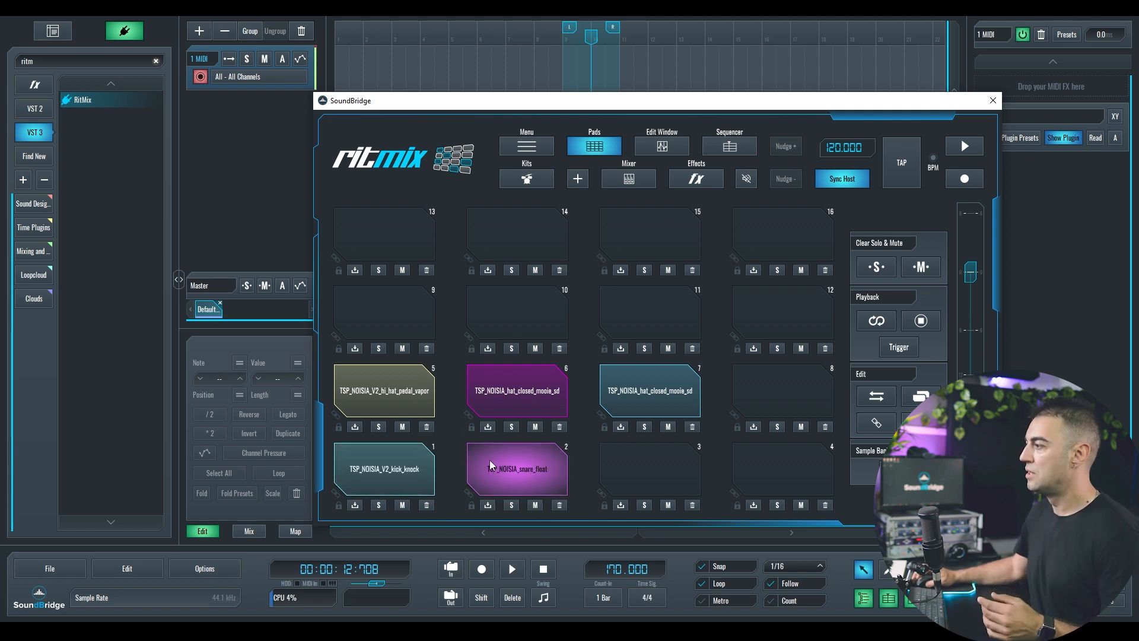
left_click(410, 414)
left_click(541, 411)
left_click(626, 396)
left_click(399, 406)
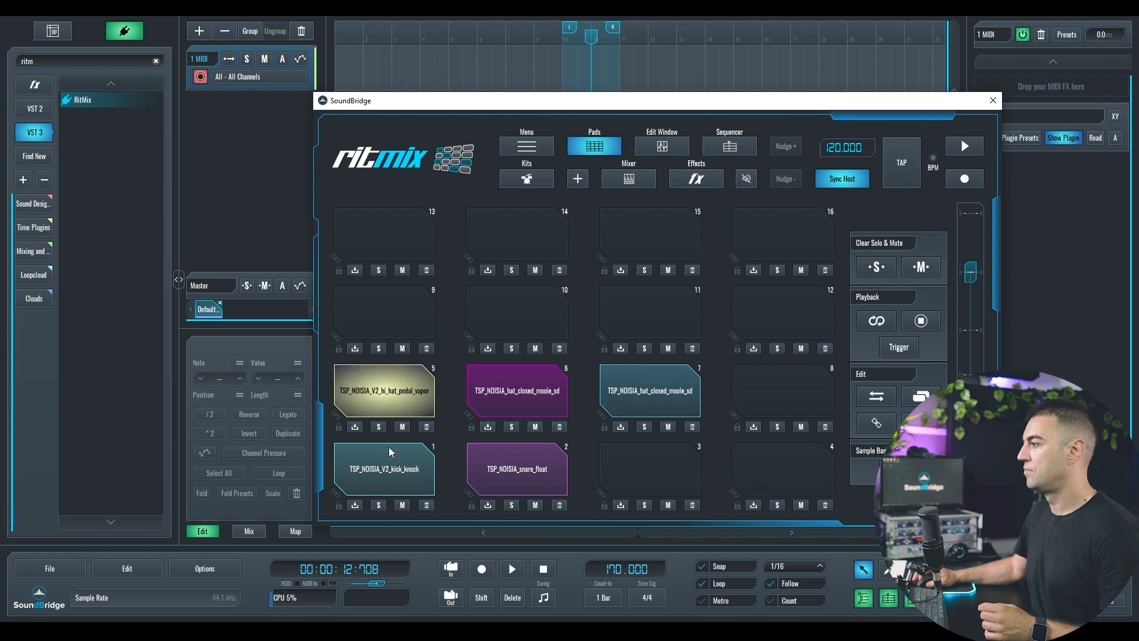
left_click(392, 458)
left_click(526, 470)
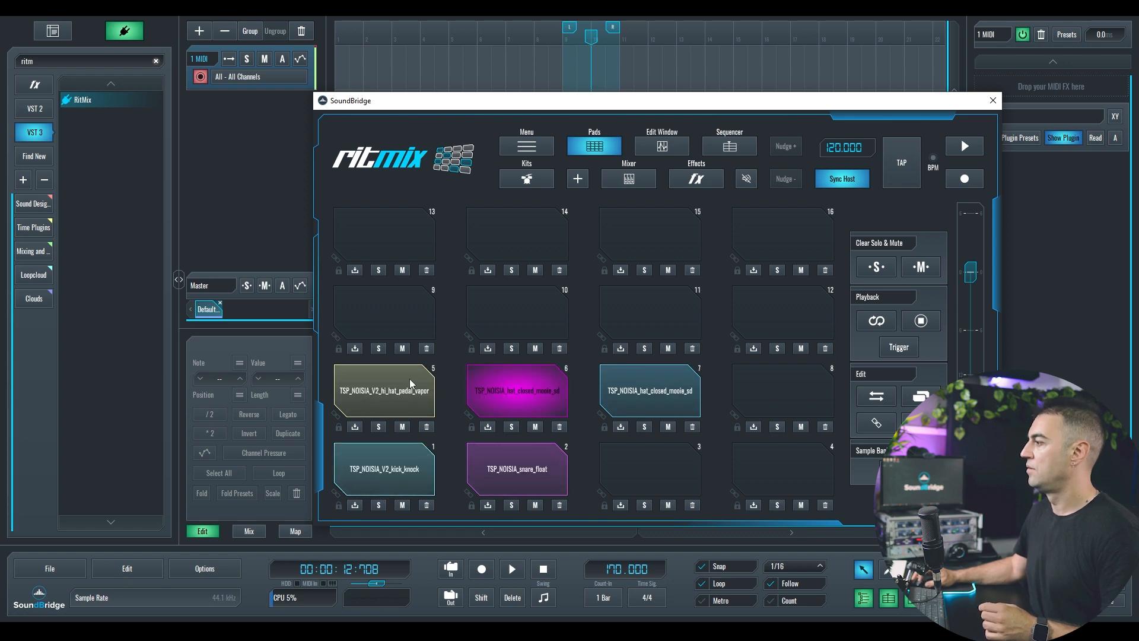
Close the Ritmix window and draw an empty two-bar MIDI clip across the loop region, selecting it for editing
left_click(993, 100)
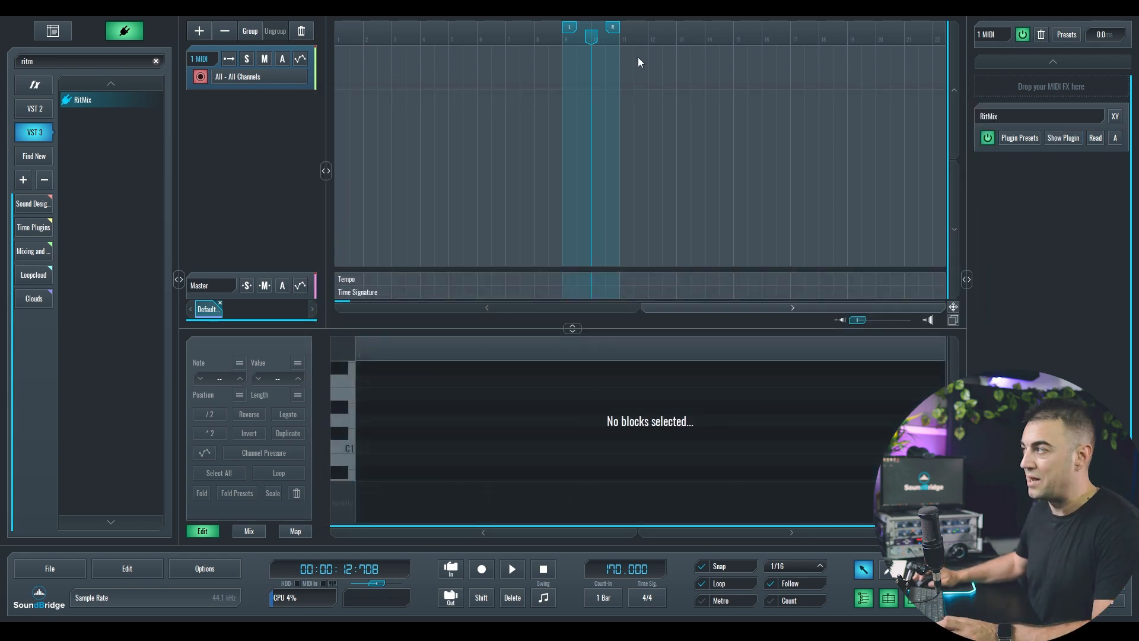
key("2")
left_click_drag(565, 56, 620, 50)
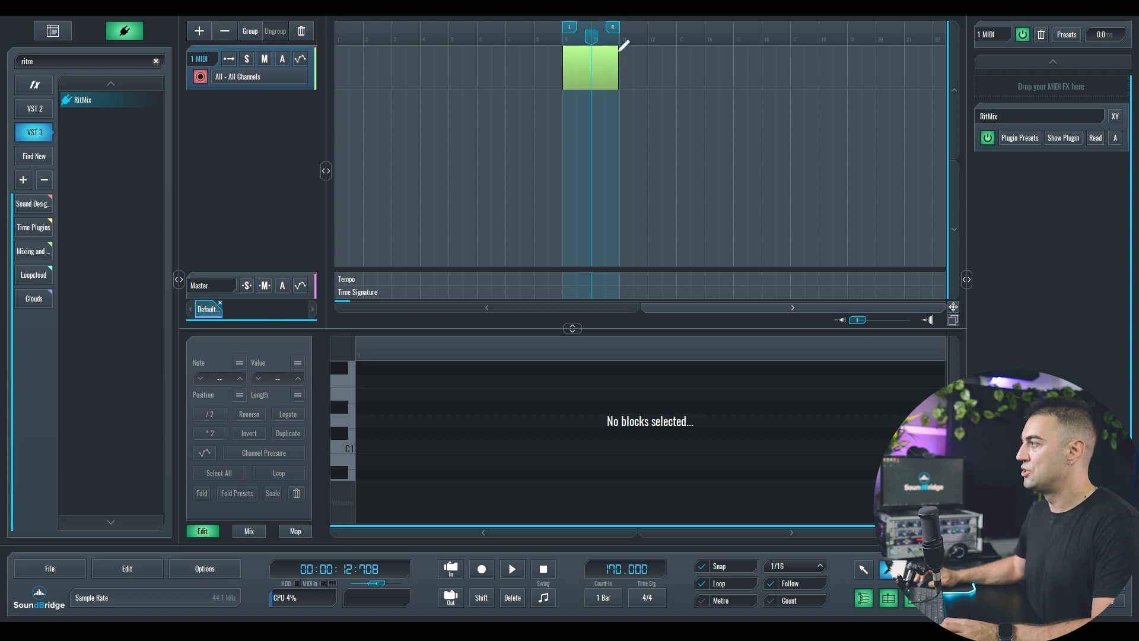
key("1")
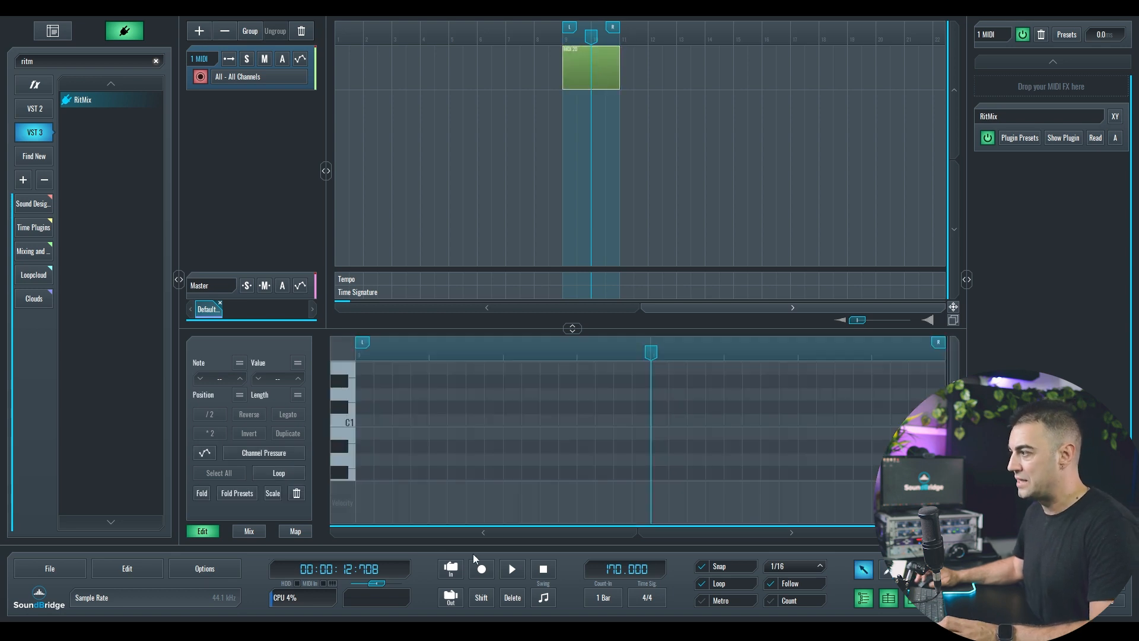
Add a C1 kick on the first step and C#1 snares on beats 2 and 4 of both bars
key("2")
left_click(363, 420)
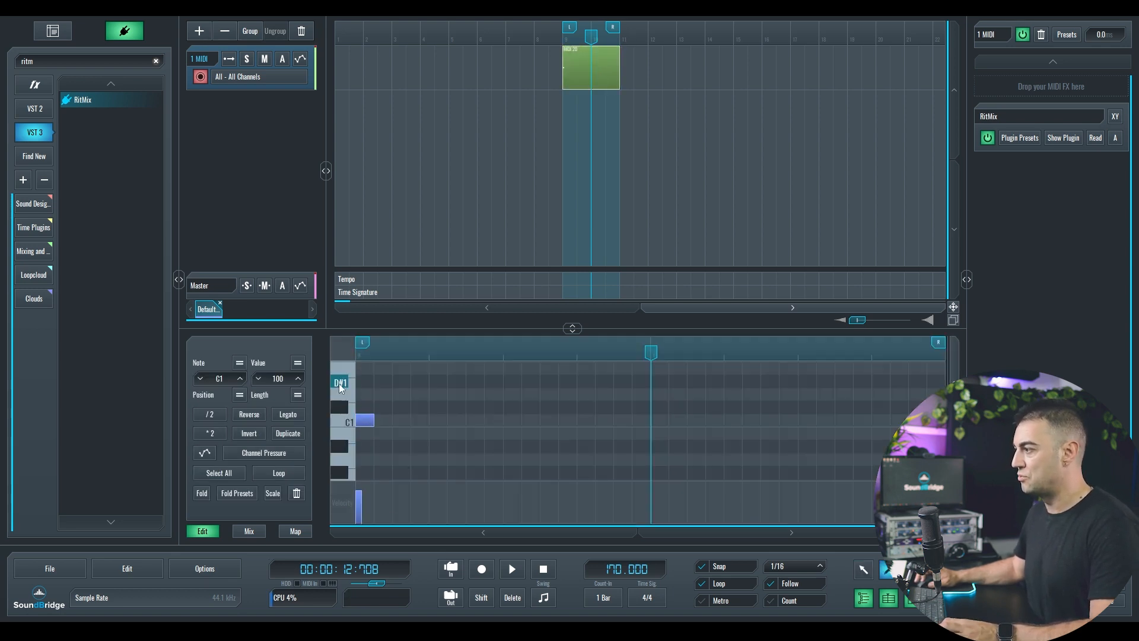
left_click(432, 408)
left_click(579, 408)
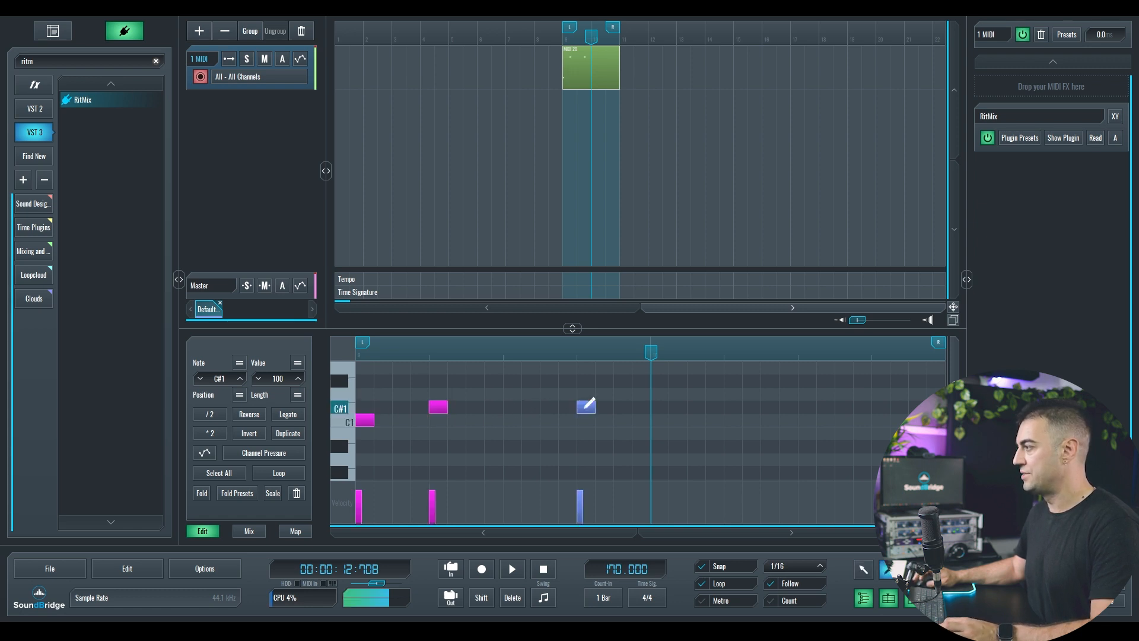
left_click(727, 407)
left_click(878, 405)
key("1")
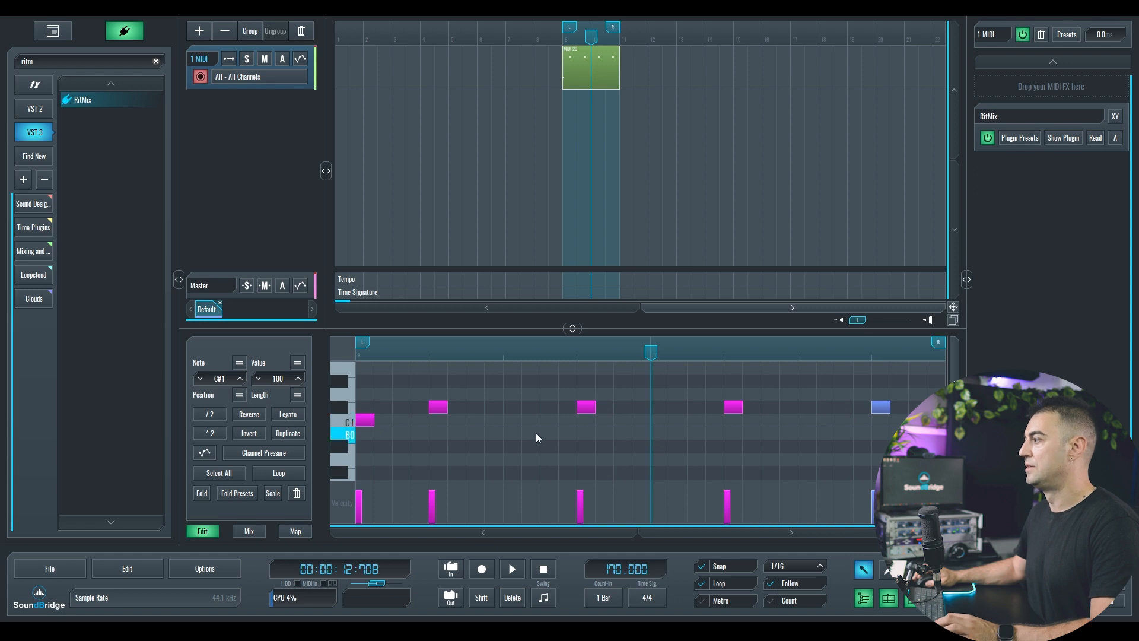
Add a C1 kick on sixteenth step 11 of the first bar and start the loop playback
key("2")
left_click(546, 421)
key("1")
key("space")
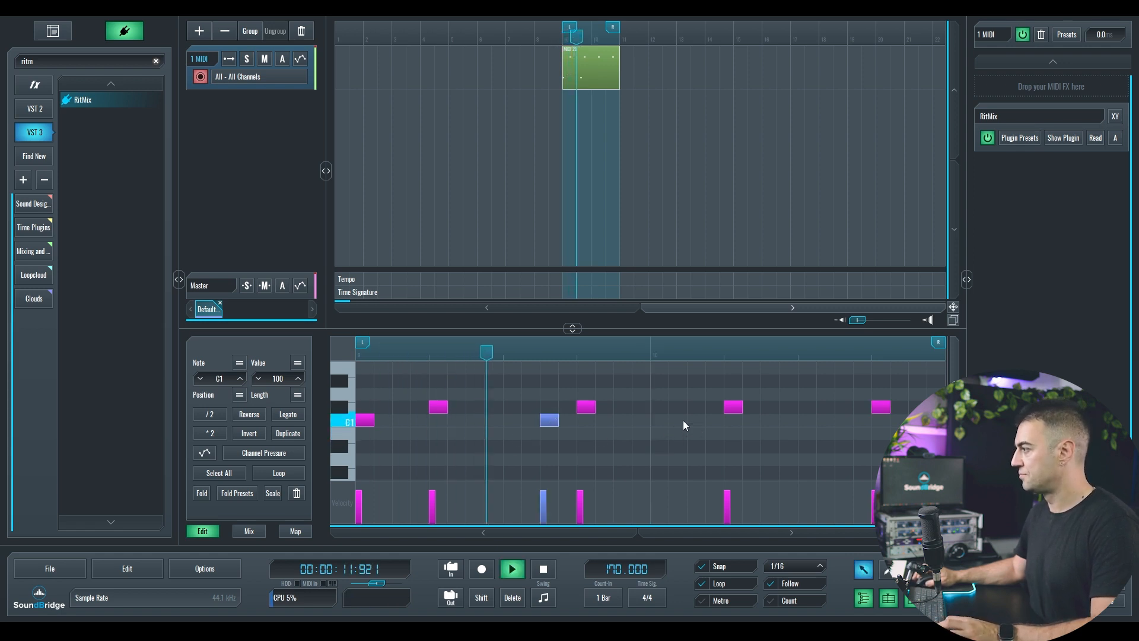
Add C1 kicks on sixteenth steps 1, 8 and 11 of the second bar, and stop the playback
key("2")
left_click(637, 421)
key("1")
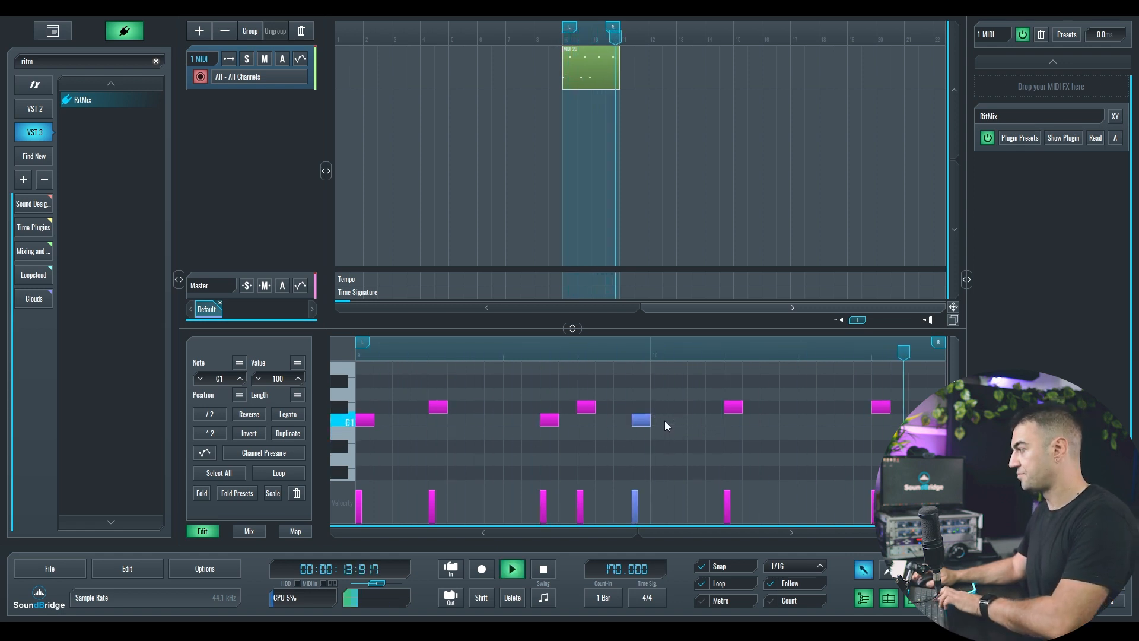
key("Right")
key("2")
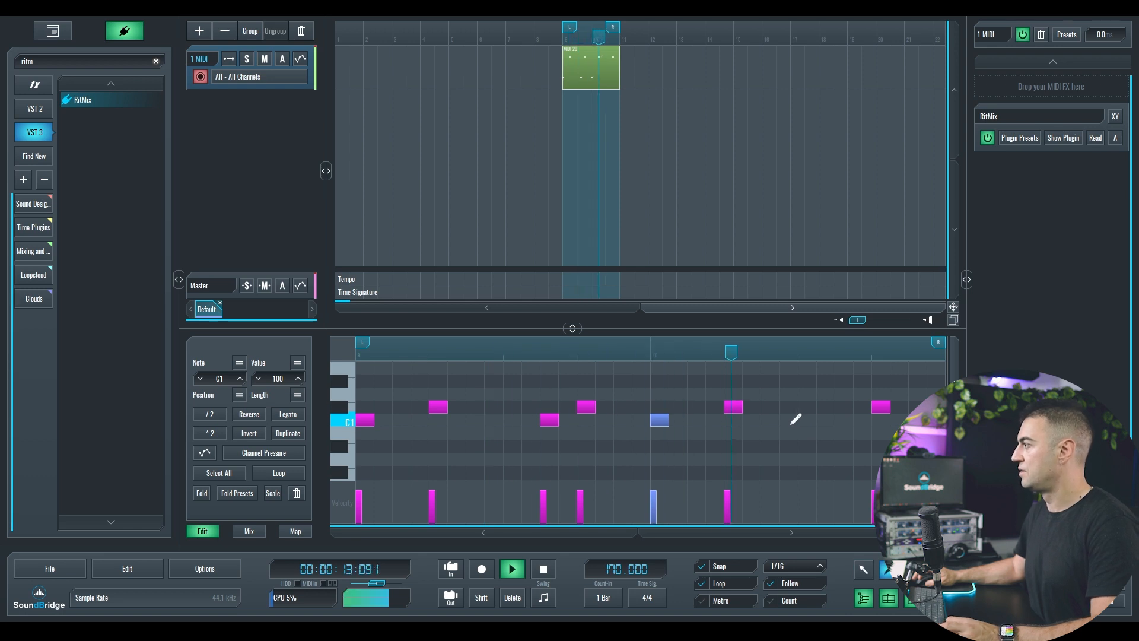
left_click(791, 423)
left_click(845, 421)
key("1")
scroll(632, 421, "down", 3)
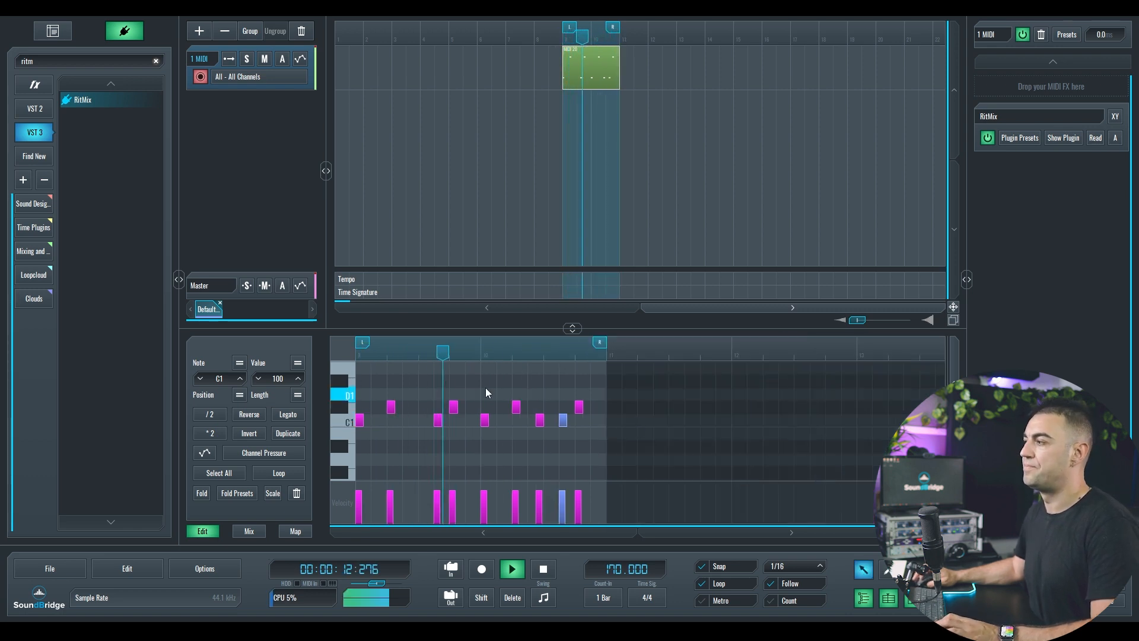
scroll(514, 414, "up", 2)
key("space")
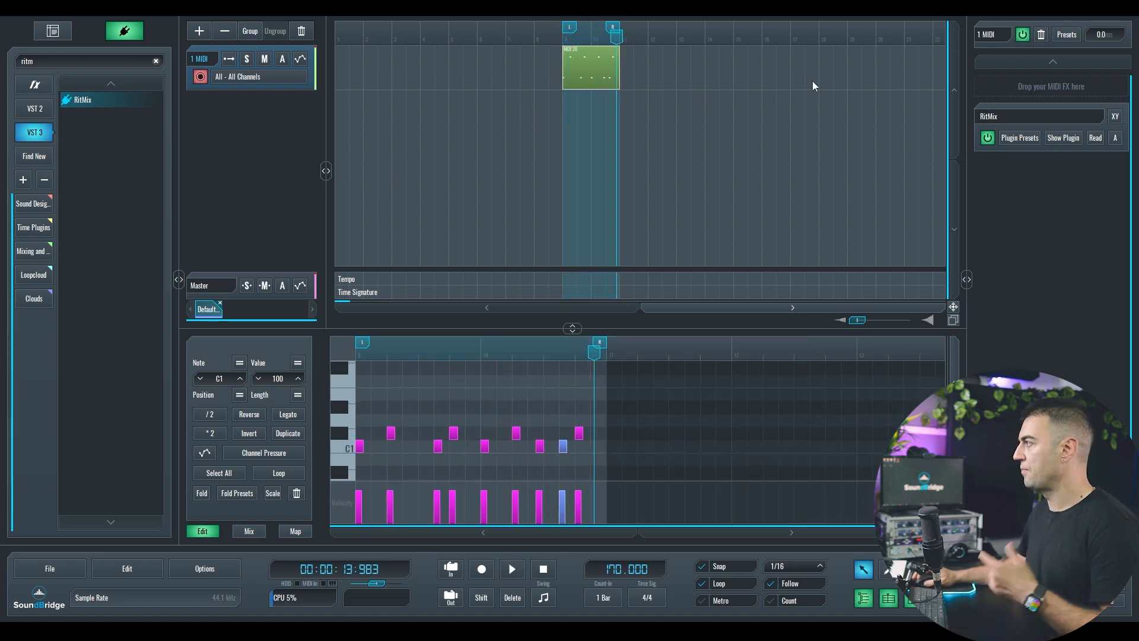
Reopen the Ritmix window and audition the pedal hi-hat on pad 5 and the closed hat on pad 6
left_click(1063, 139)
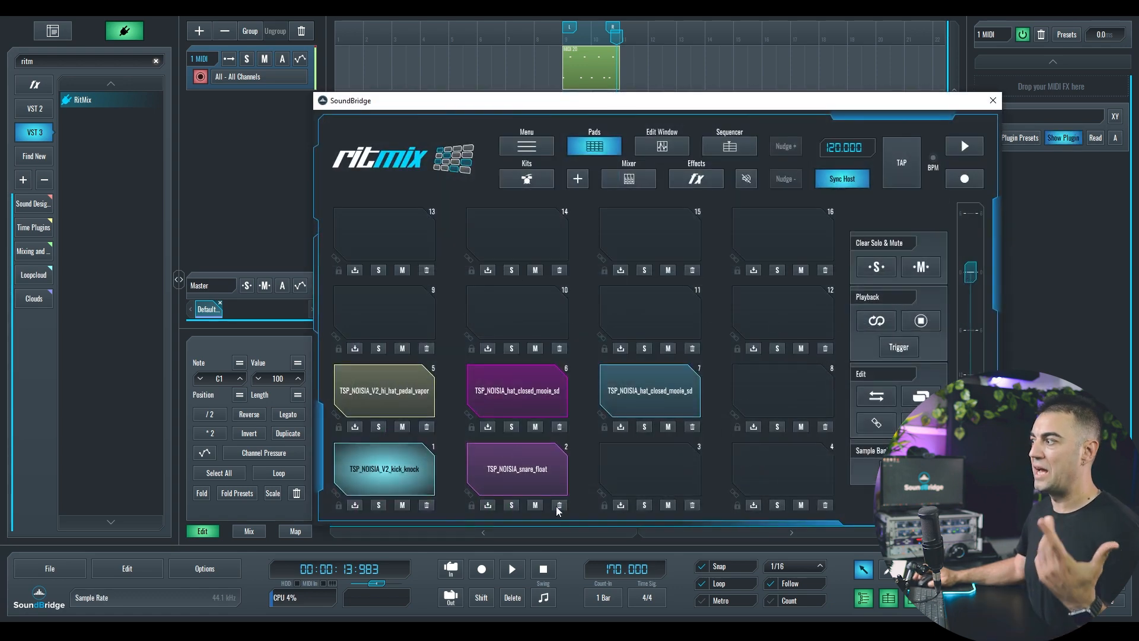
left_click(498, 390)
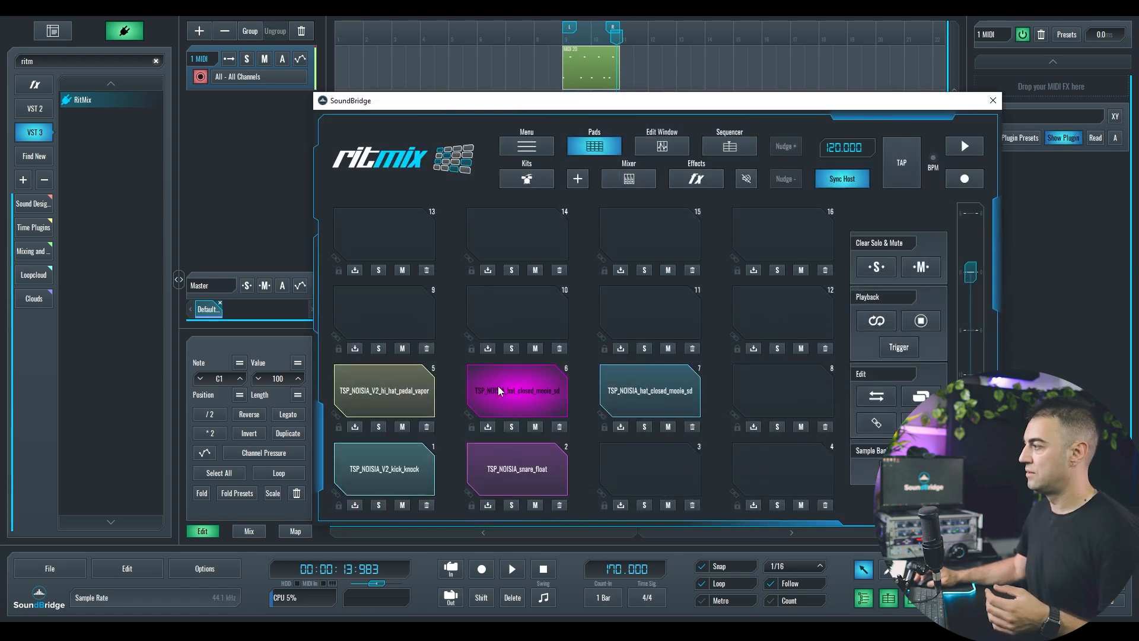
left_click(411, 402)
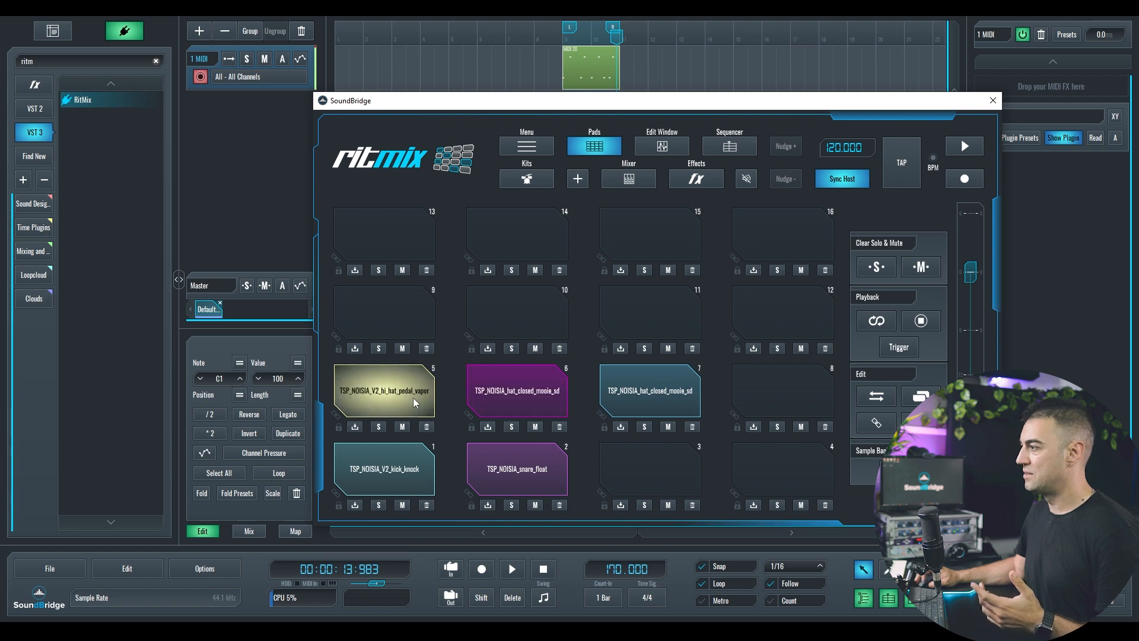
left_click(506, 403)
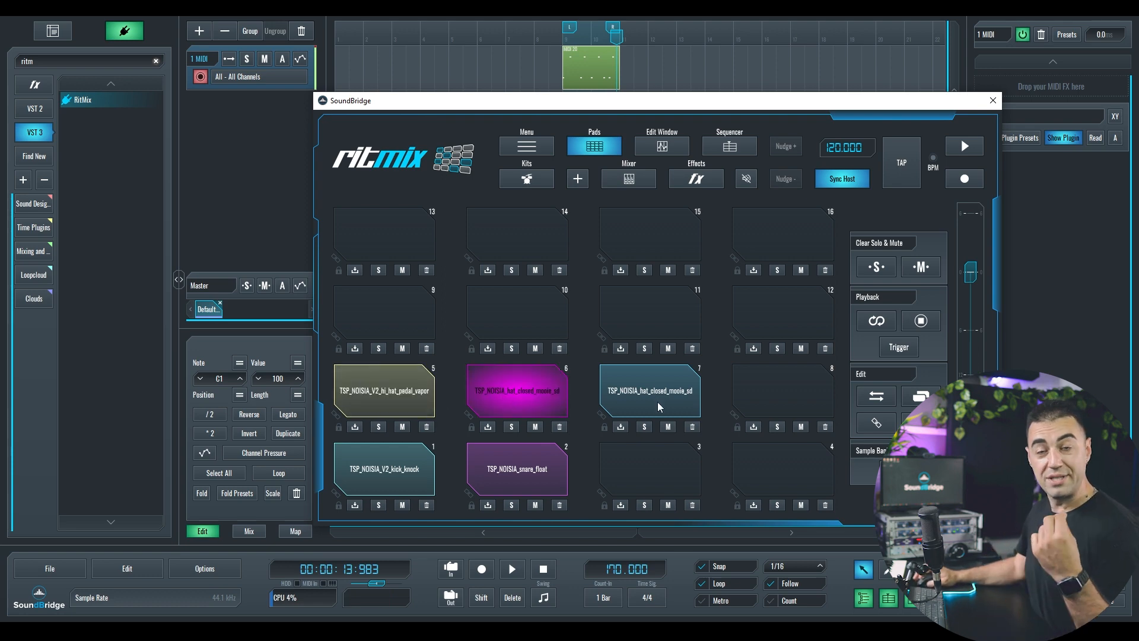
Audition the closed hat on pad 7 and show its pitch envelope in the sample edit window
left_click(635, 411)
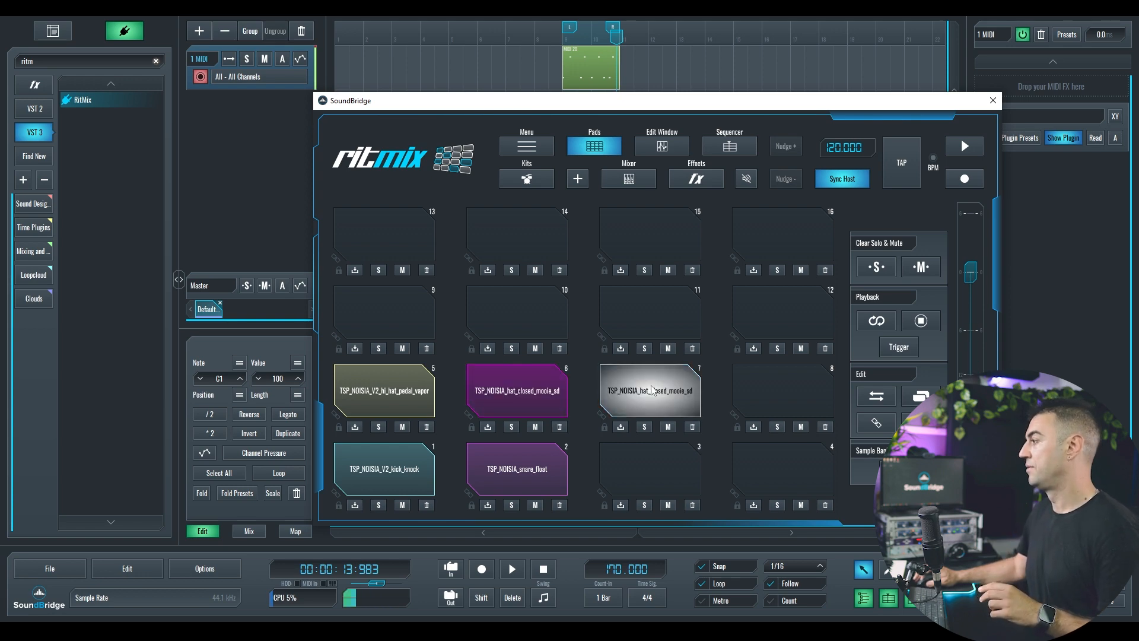
left_click(661, 152)
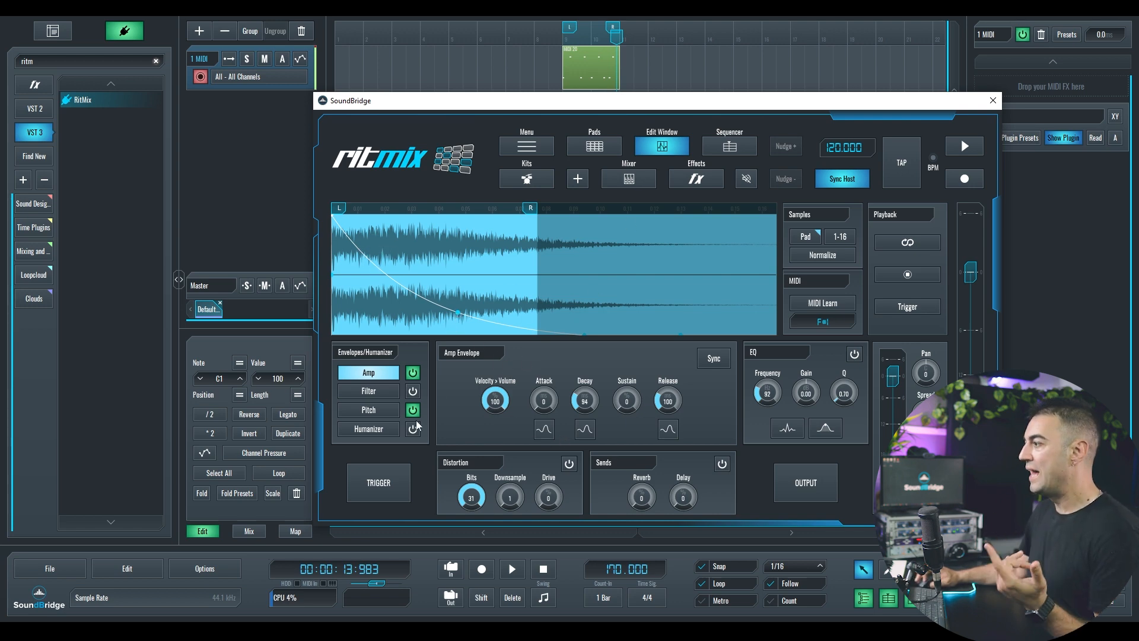
left_click(368, 410)
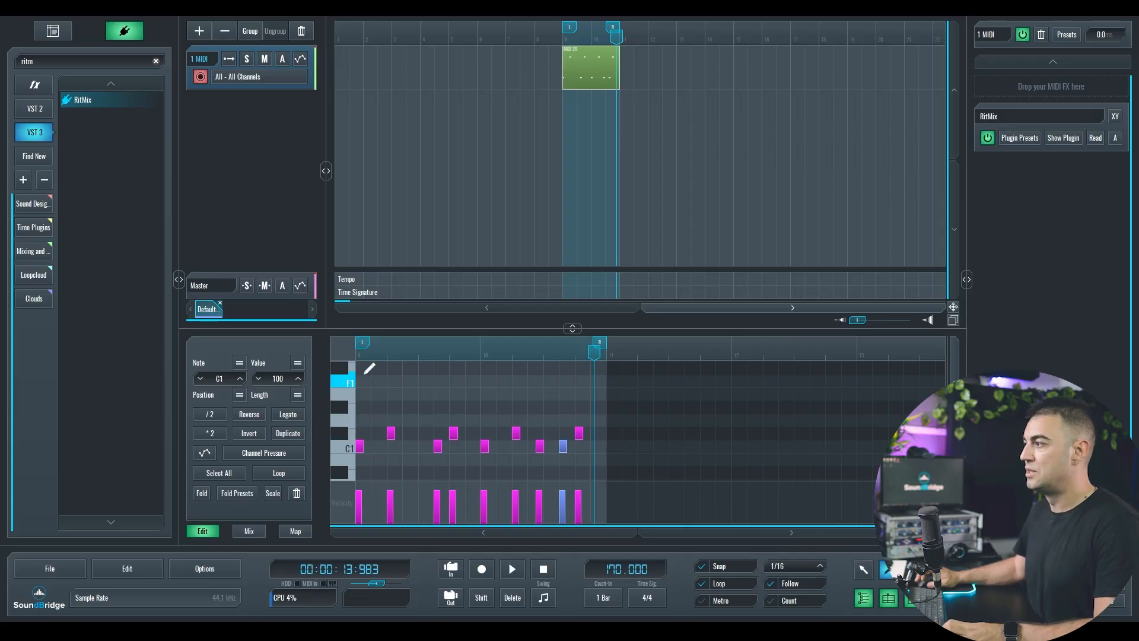
Draw closed-hat notes on F#1 along the eighth-note positions of the first bar
left_click(360, 370, "ctrl")
scroll(376, 385, "up", 1)
left_click(375, 393, "ctrl")
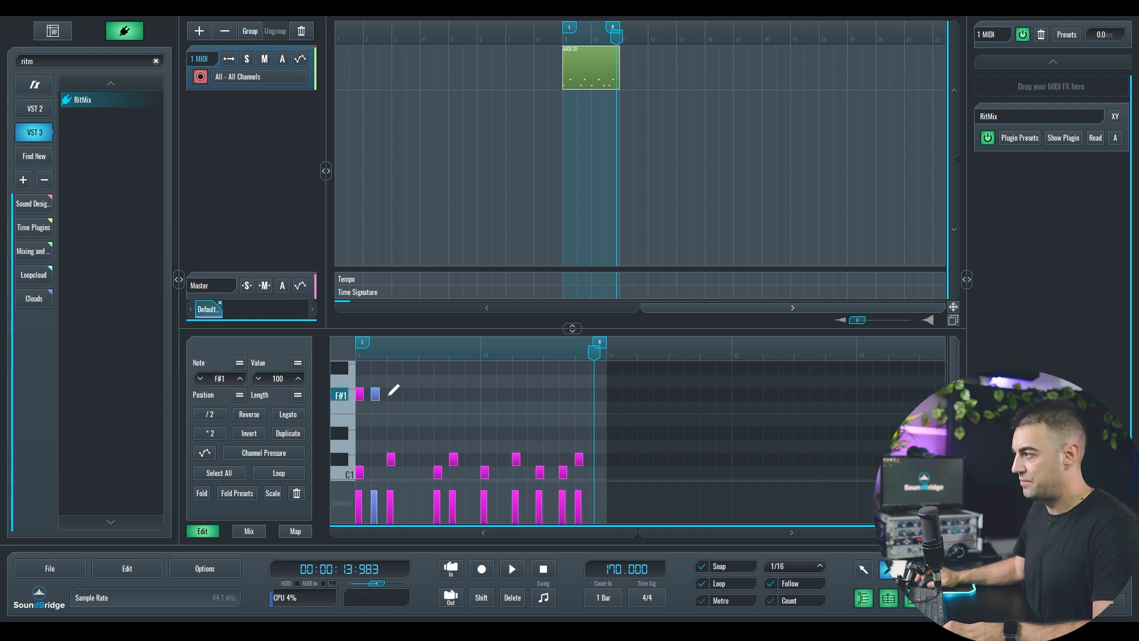
left_click(391, 393, "ctrl")
left_click(407, 393, "ctrl")
left_click(421, 393, "ctrl")
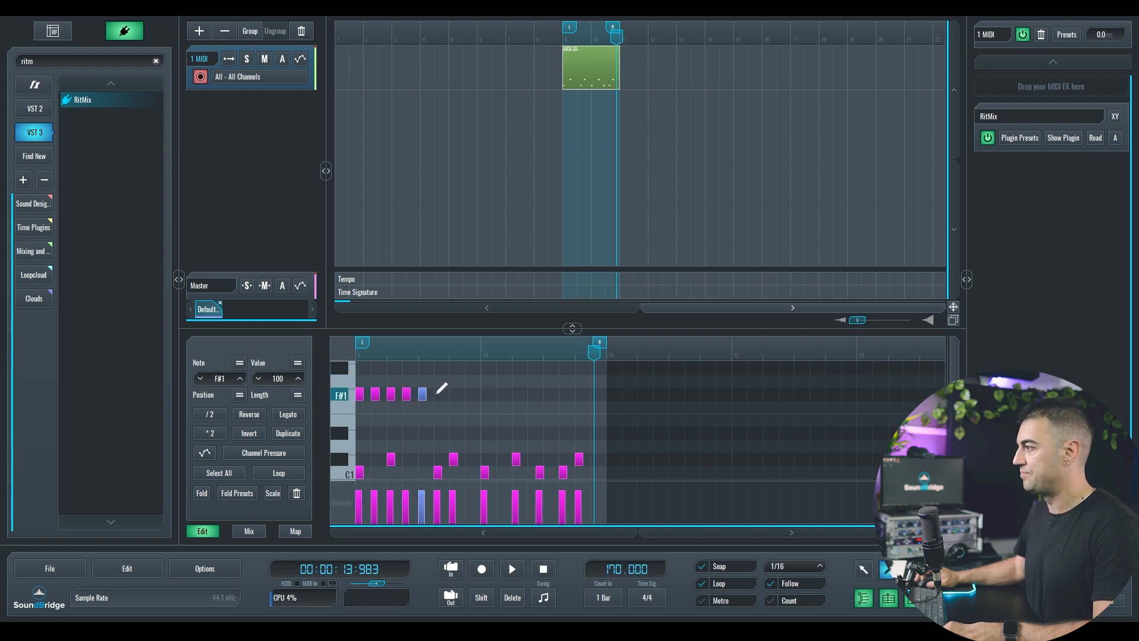
left_click(437, 393, "ctrl")
left_click(445, 393, "ctrl")
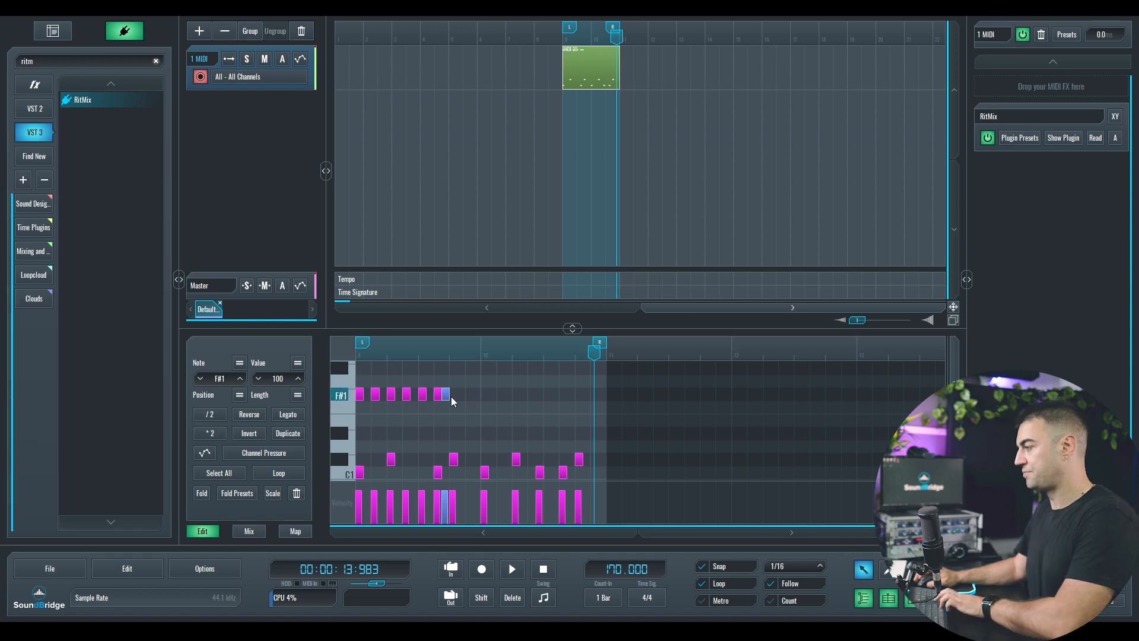
Complete the F#1 eighth-note hats in the first bar, duplicate them into the second bar and play the loop
left_click_drag(451, 397, 359, 408)
left_click(470, 394, "ctrl")
key("ctrl+d")
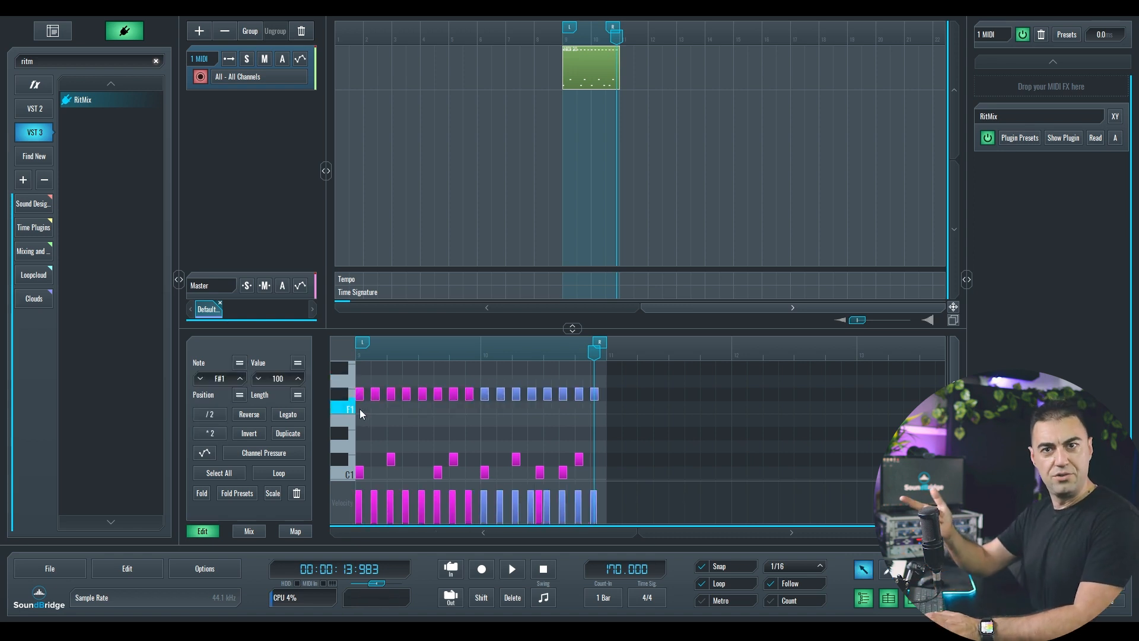
key("space")
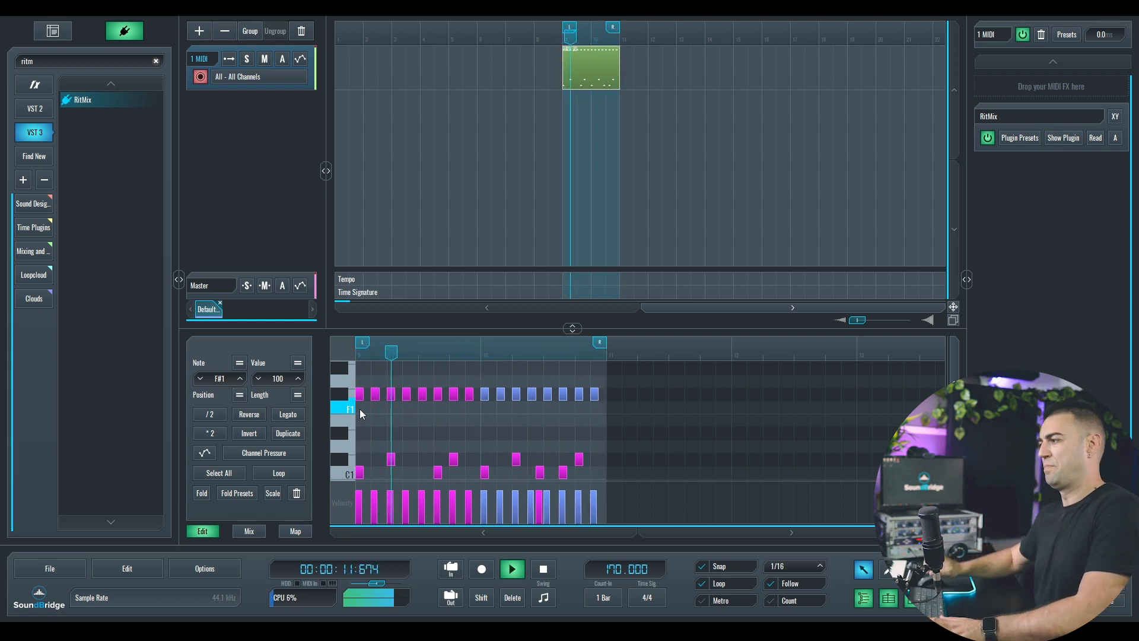
scroll(367, 409, "up", 3)
key("space")
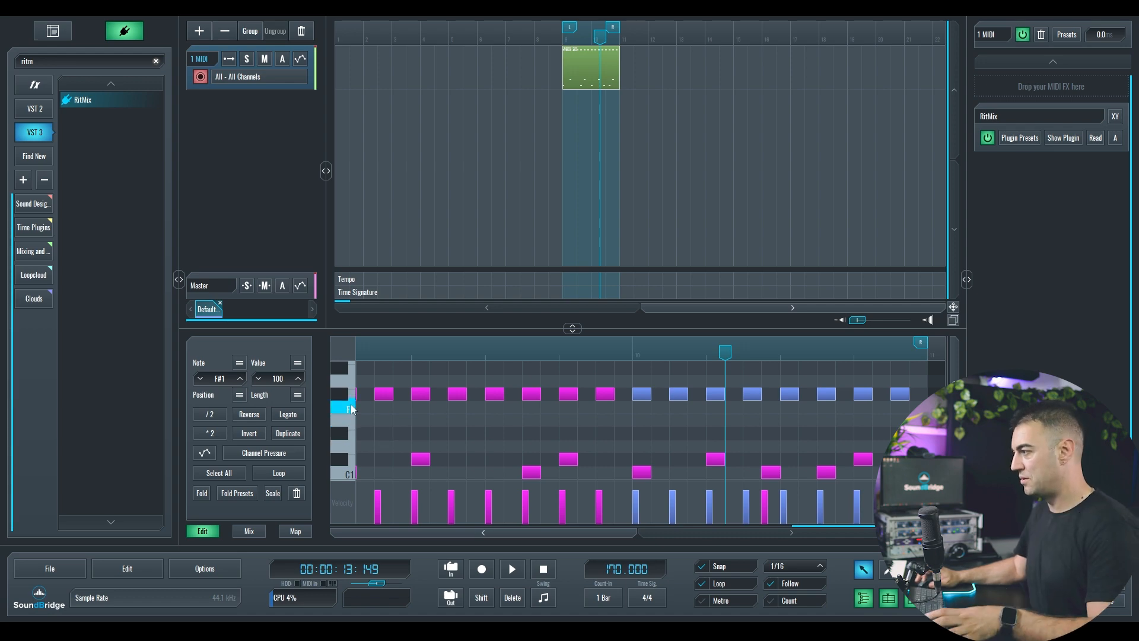
scroll(439, 415, "down", 3)
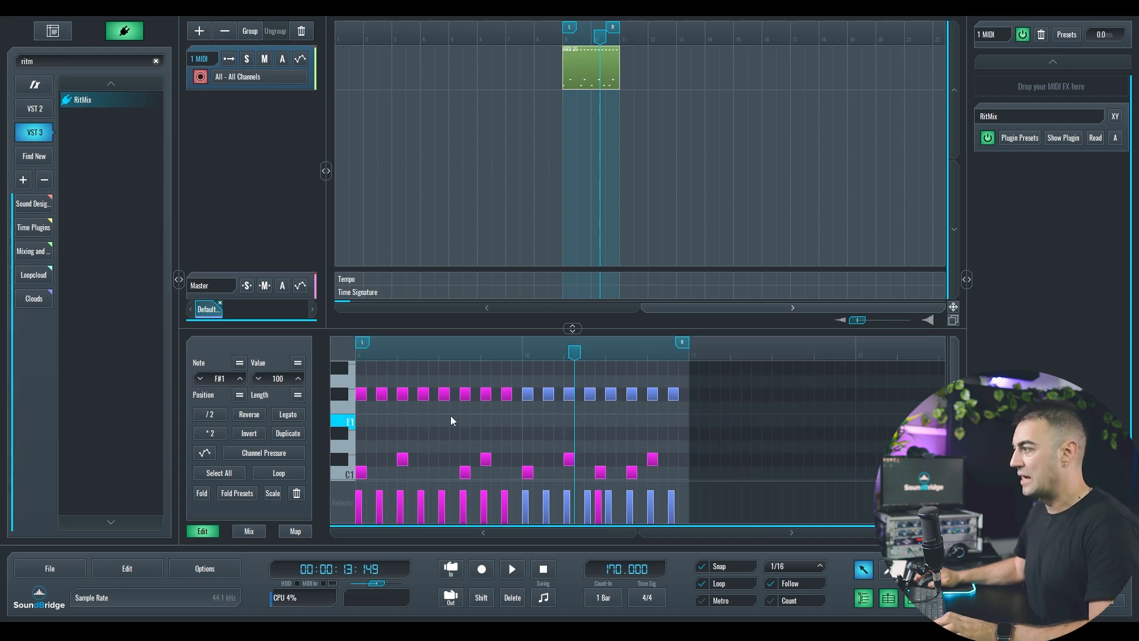
Lower the decay and sustain in the amp envelope of Ritmix's pad 6 closed hat, and close the Ritmix window
left_click(1058, 137)
left_click(517, 389)
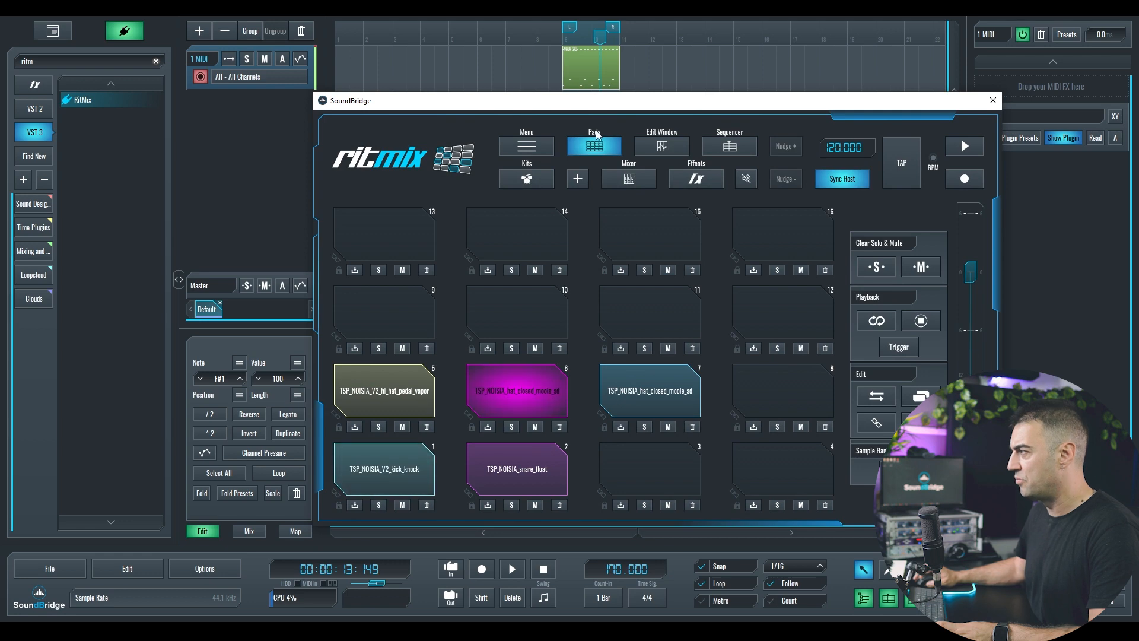
left_click(663, 146)
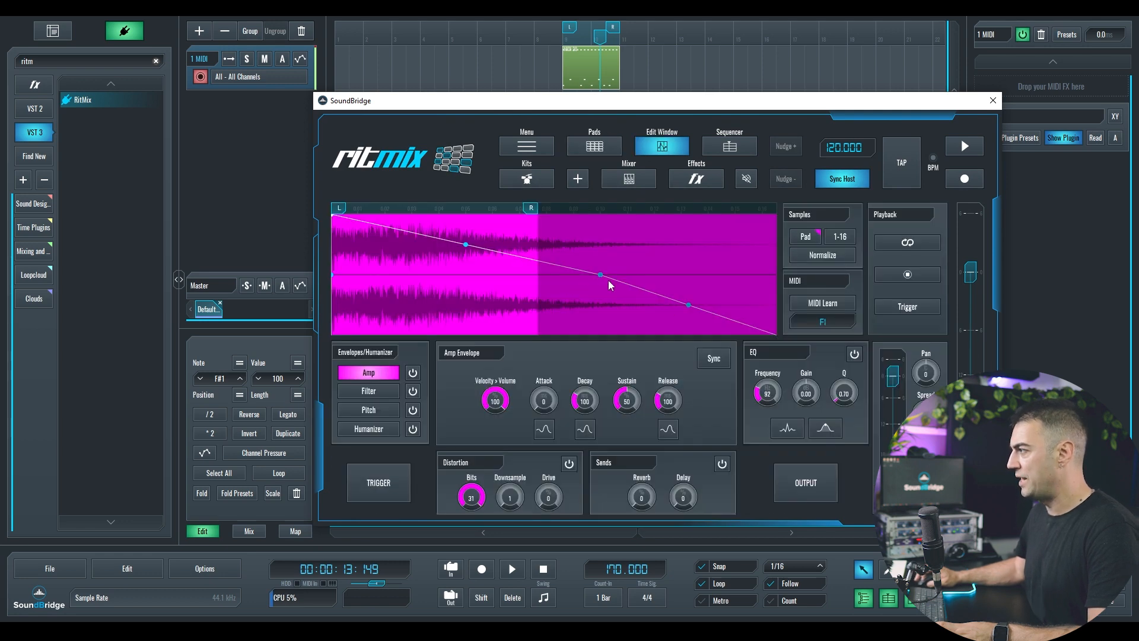
left_click_drag(609, 281, 600, 278)
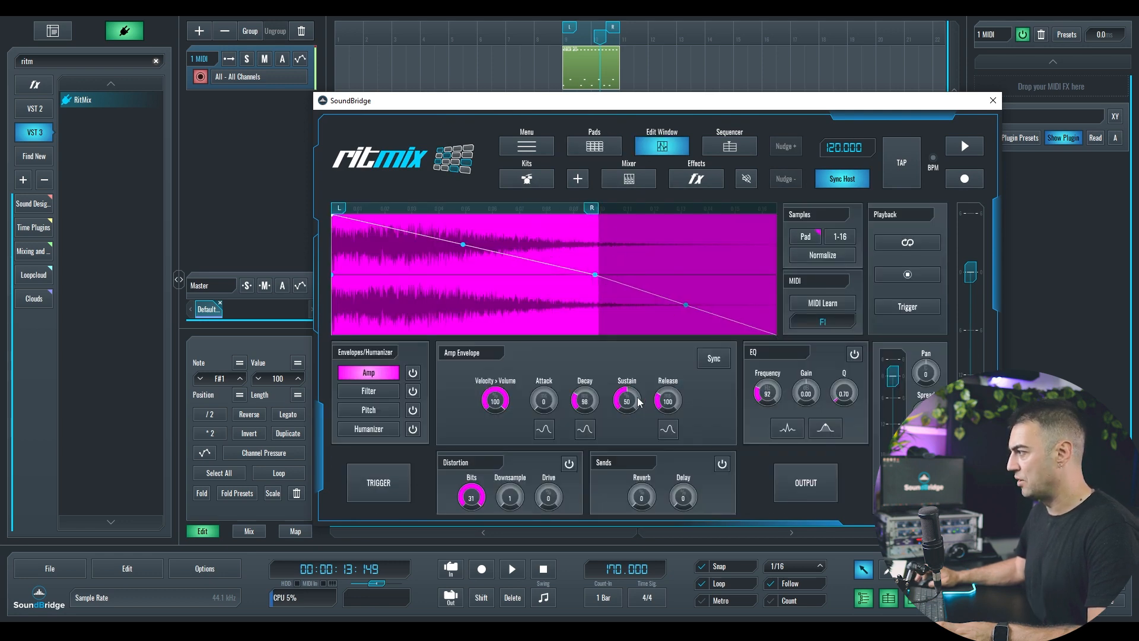
left_click_drag(639, 403, 638, 537)
left_click_drag(465, 275, 455, 306)
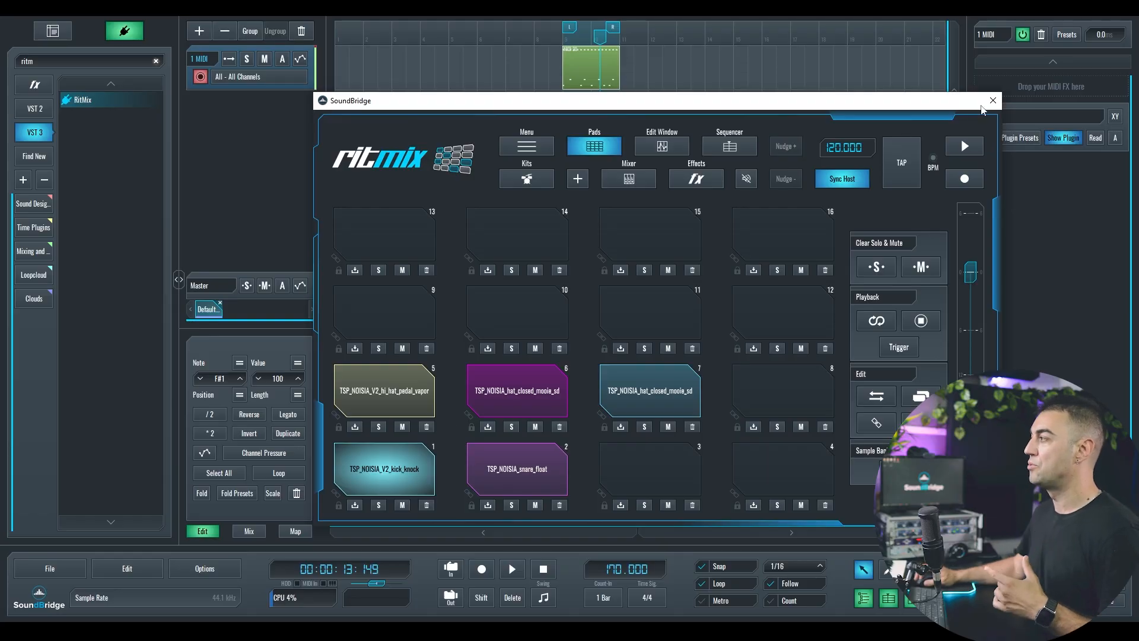
left_click(991, 101)
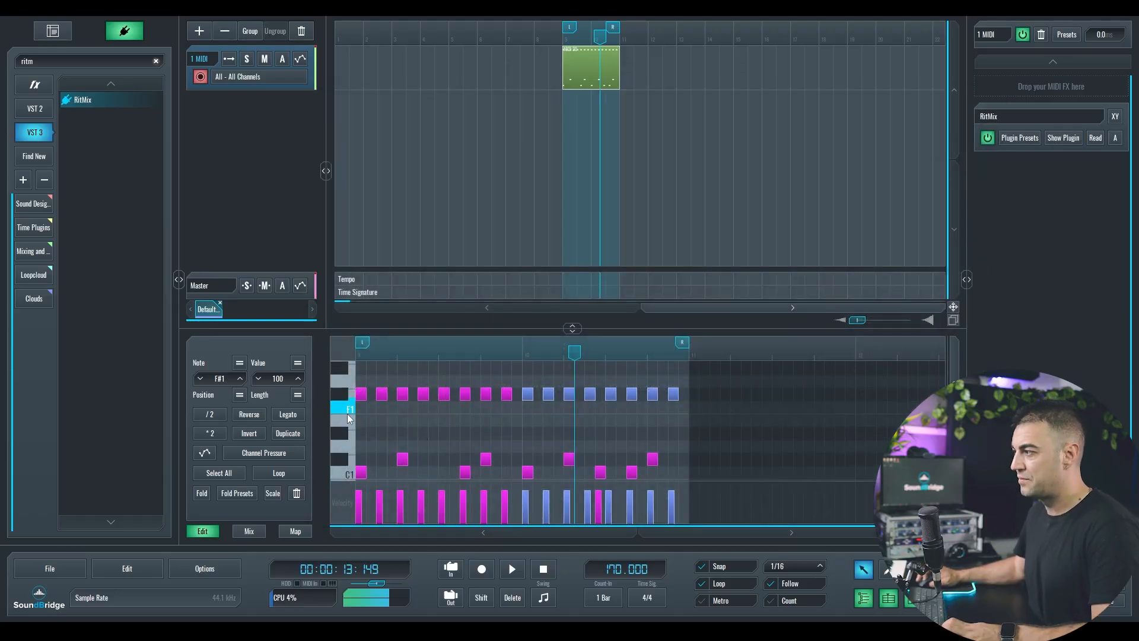
Add an F1 hat on sixteenth step 6 of the first bar during playback and set its velocity to 36
scroll(397, 420, "up", 3)
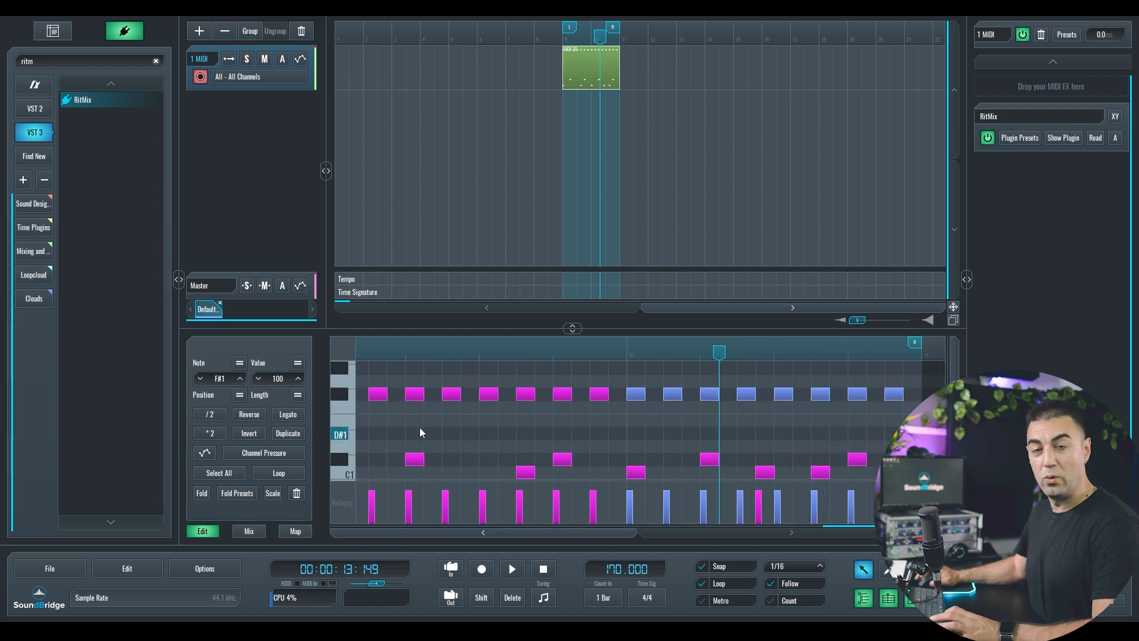
key("space")
double_click(433, 406)
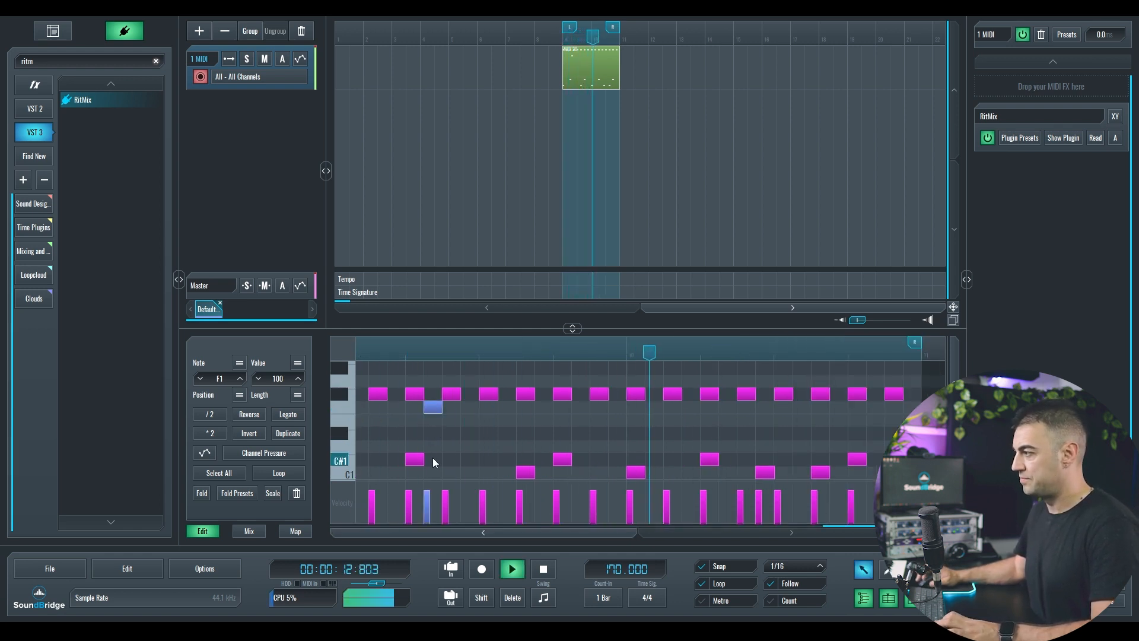
key("space")
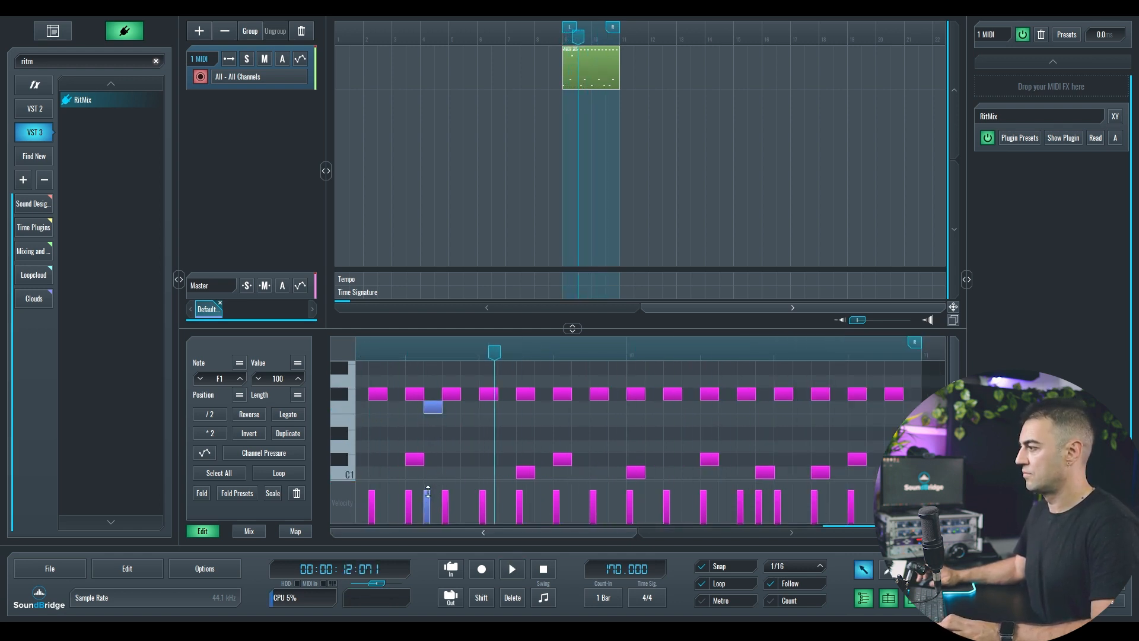
left_click_drag(427, 512, 427, 515)
key("space")
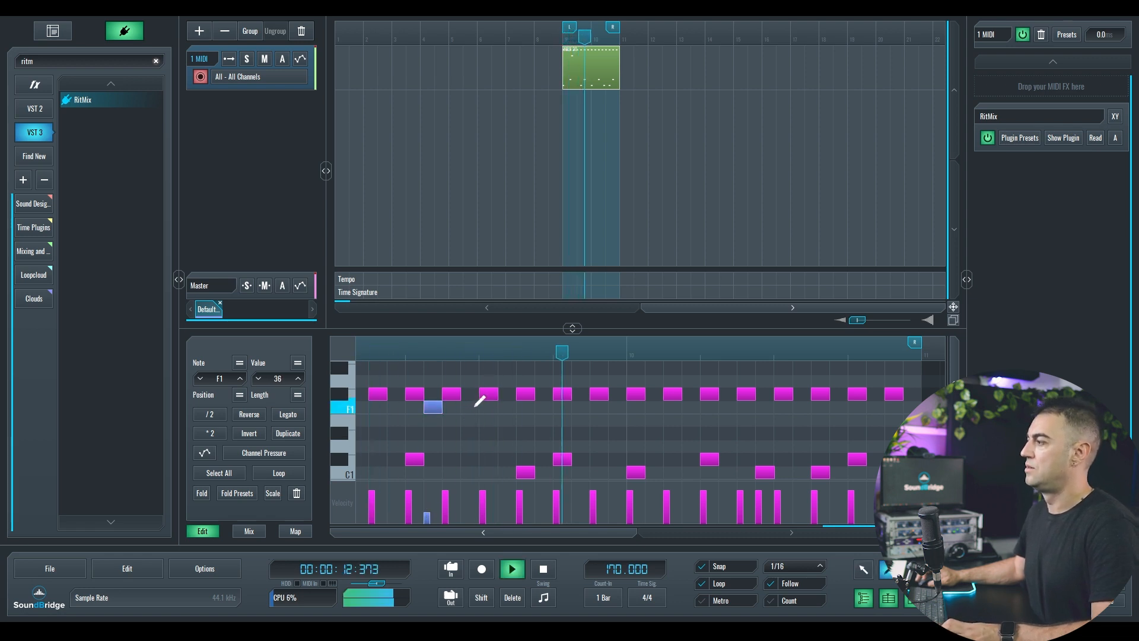
Move the F1 hat to sixteenth step 8 and add another on step 10 of the first bar with velocity 29
key("Right")
key("Right")
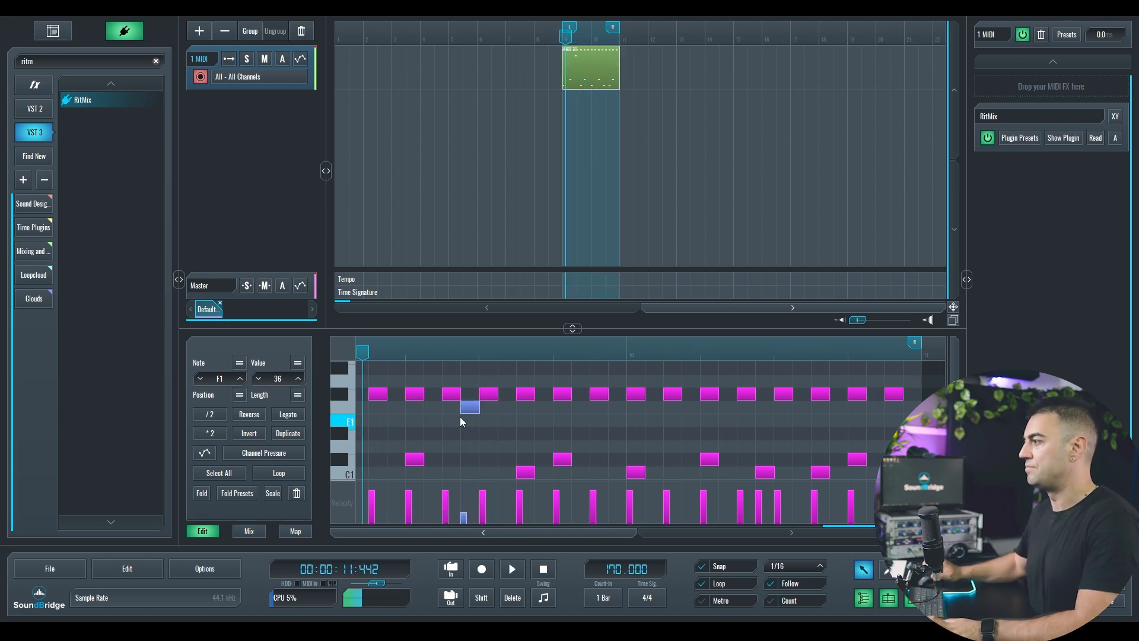
left_click(506, 407)
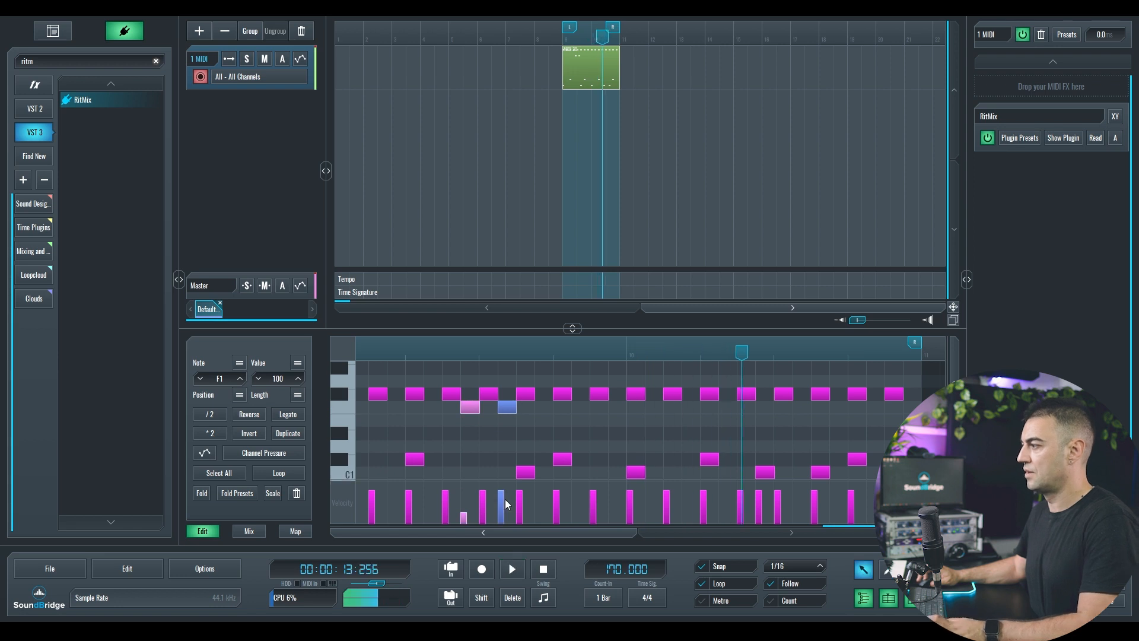
left_click_drag(501, 491, 501, 515)
scroll(556, 420, "down", 3)
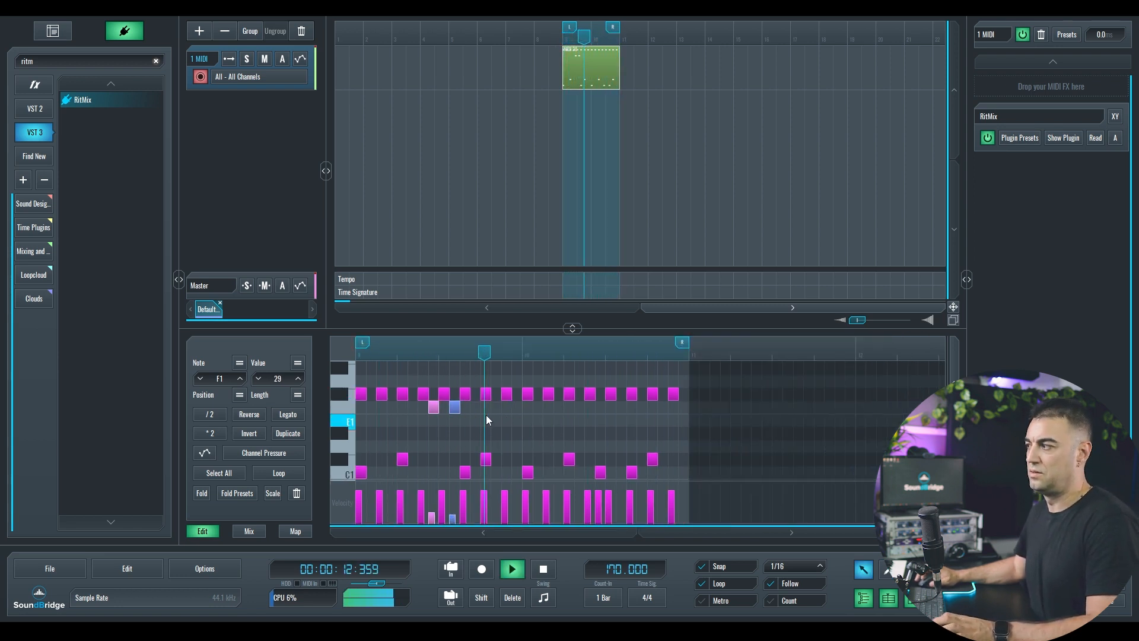
scroll(486, 415, "up", 3)
scroll(546, 441, "down", 3)
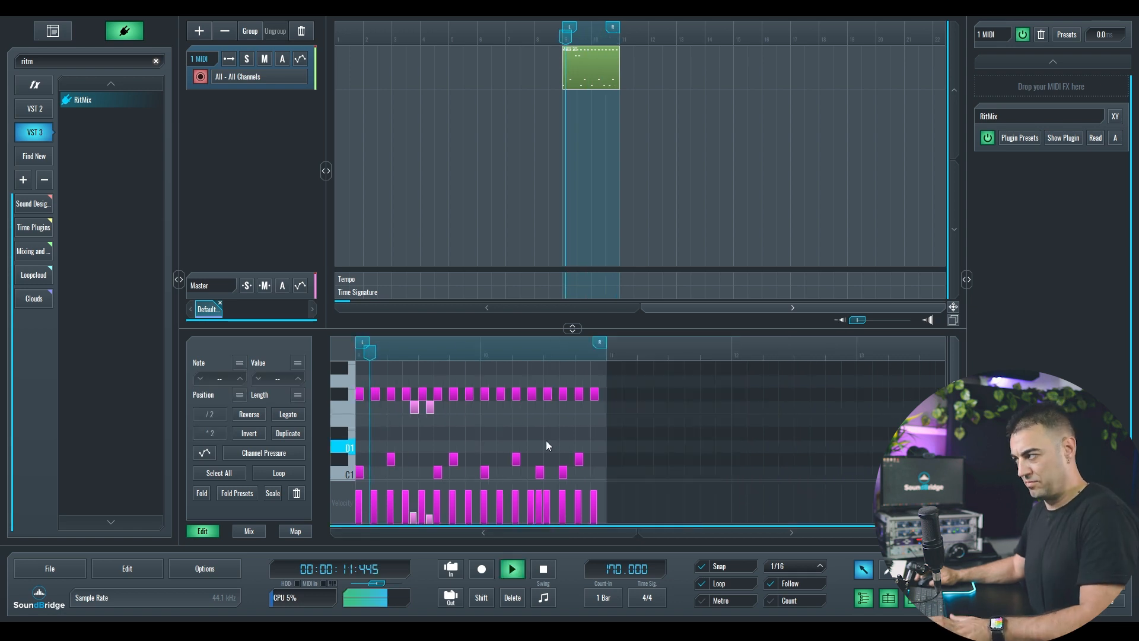
Add an F1 hat on sixteenth step 16 of the first bar with velocity 24, and resume the loop playback
key("space")
double_click(477, 407)
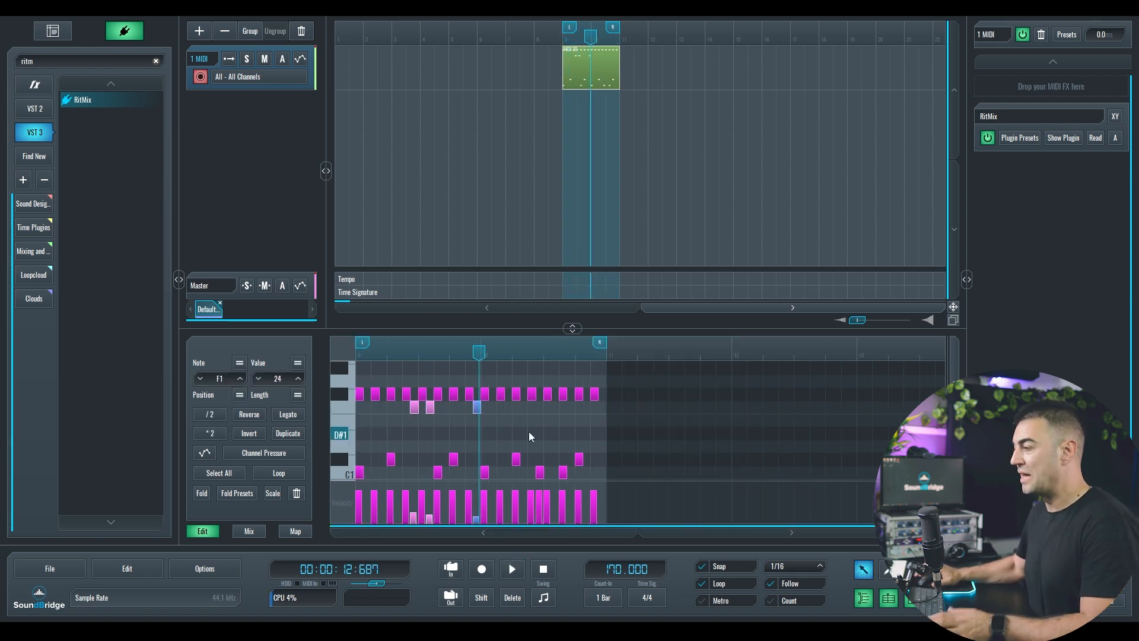
key("space")
Add F1 hats on sixteenth steps 6 and 8 of the second bar with velocities of 15 and 17
scroll(510, 409, "up", 3)
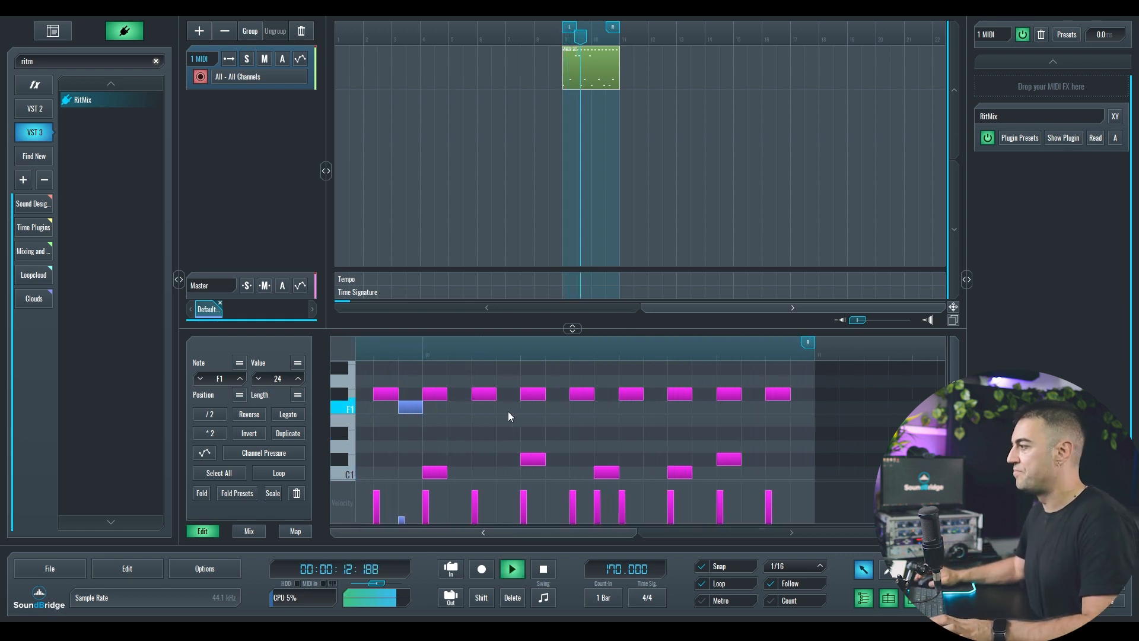
double_click(557, 407)
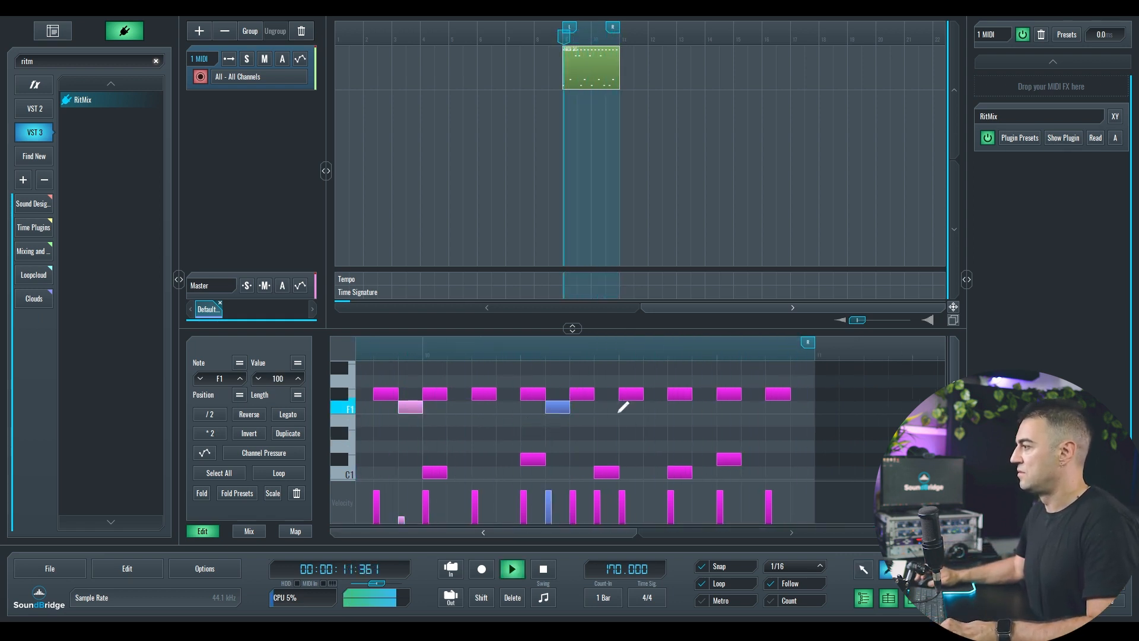
key("1")
left_click_drag(549, 491, 553, 519)
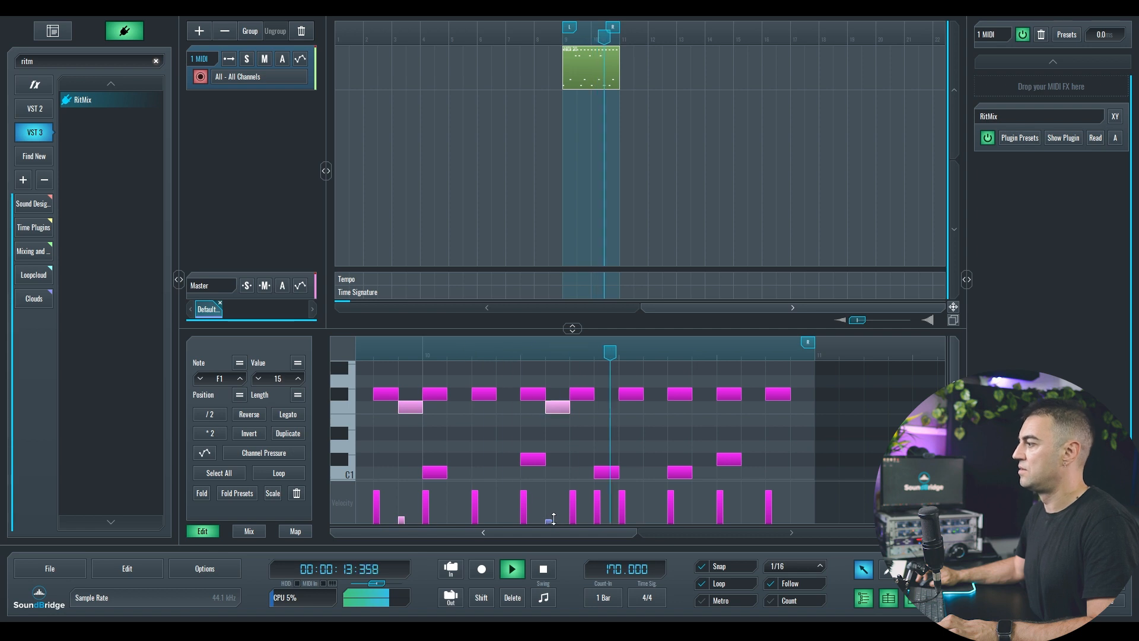
key("2")
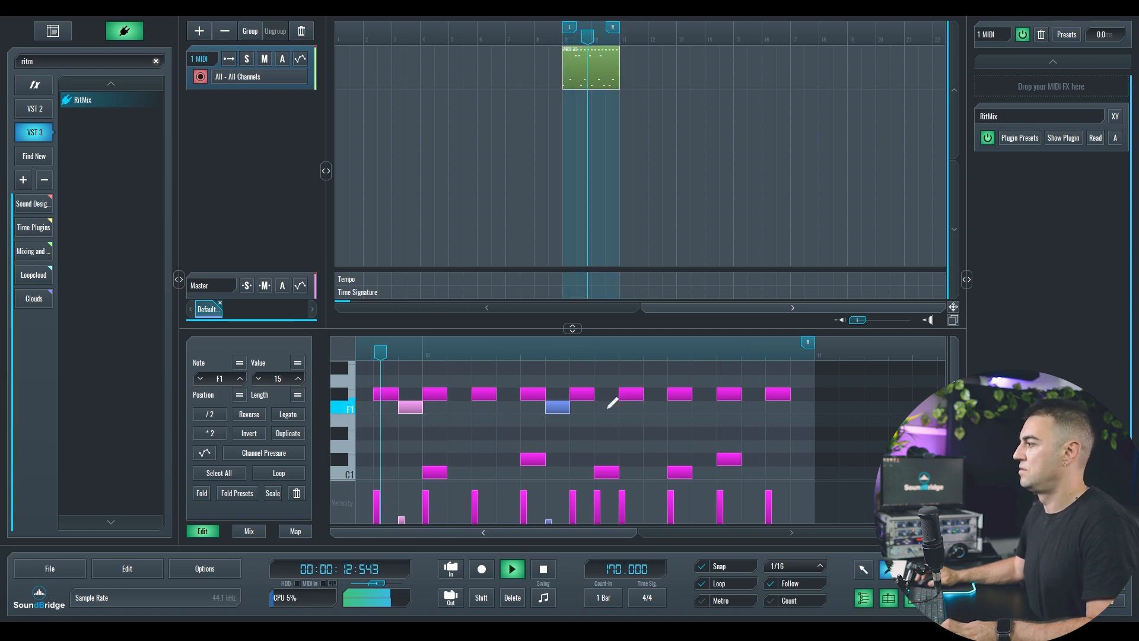
left_click(607, 408)
key("1")
left_click_drag(597, 492, 599, 519)
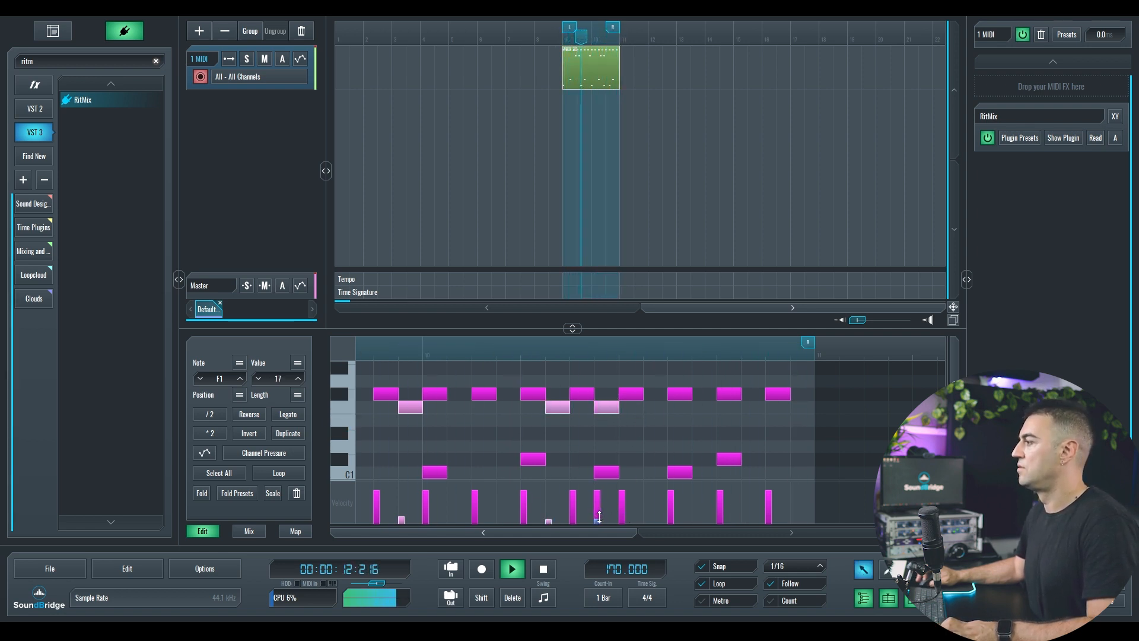
Add an F1 hat on sixteenth step 10 of the second bar with velocity 26, and stop the playback
double_click(655, 407)
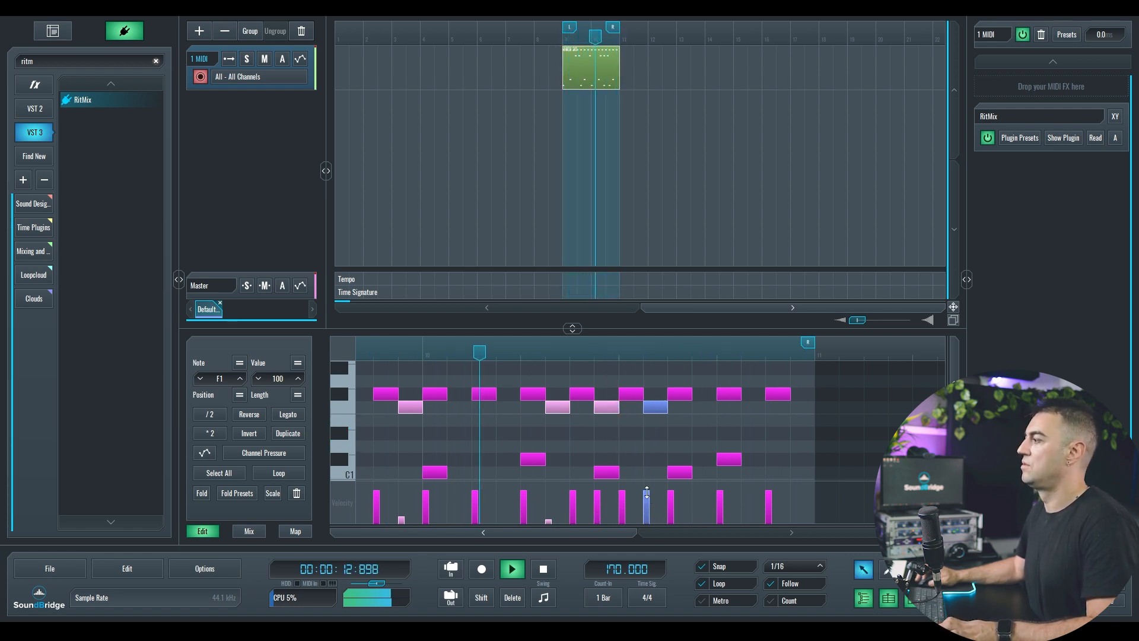
left_click_drag(646, 492, 647, 516)
scroll(649, 419, "down", 5)
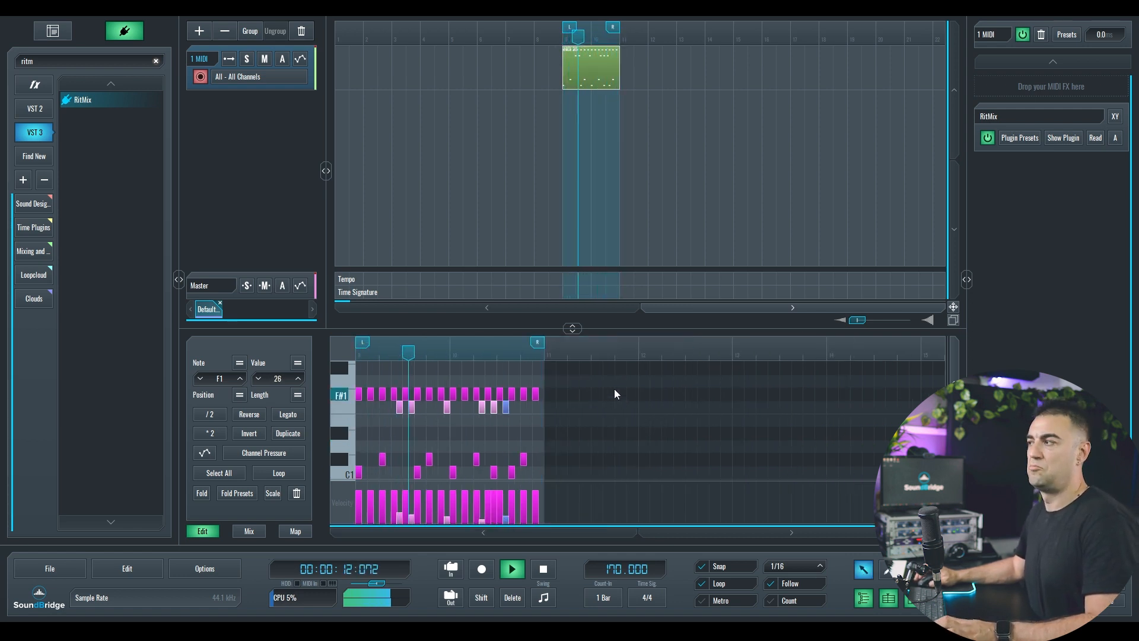
key("space")
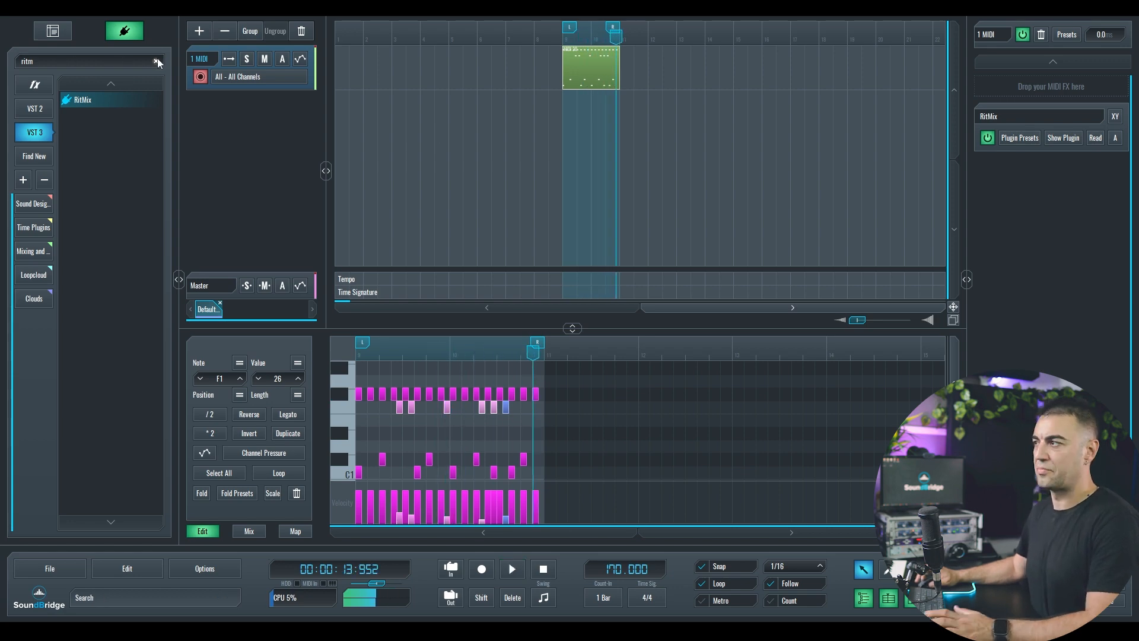
Search the plugin browser for "vit" and add the Vital VST 3 synth on a new MIDI track
left_click(156, 61)
left_click(96, 59)
type("vit")
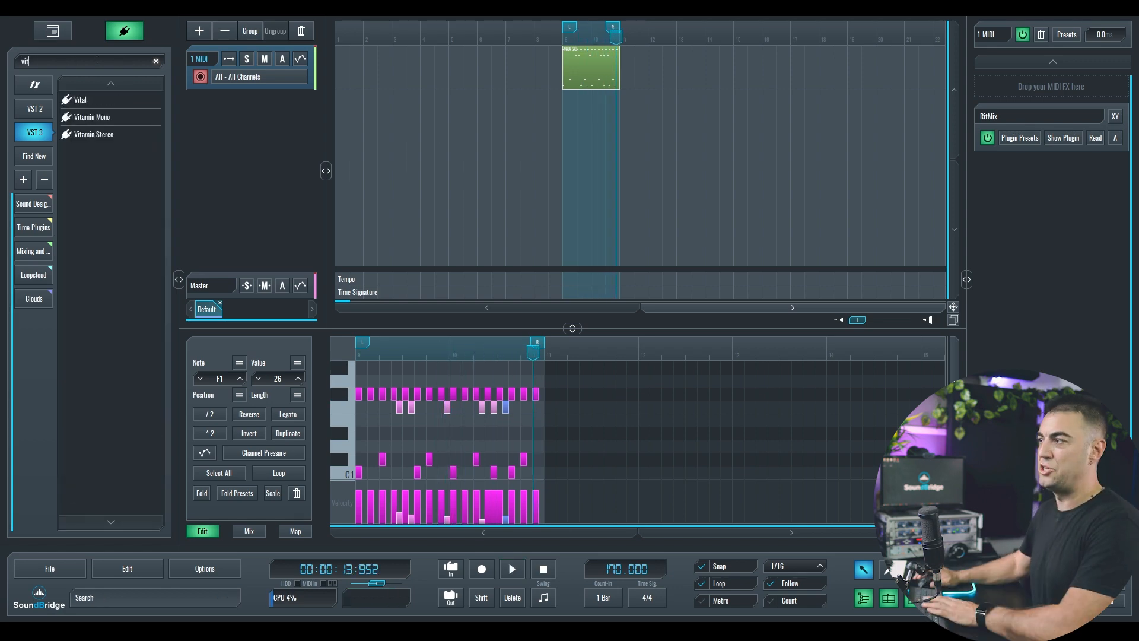
left_click_drag(76, 99, 274, 147)
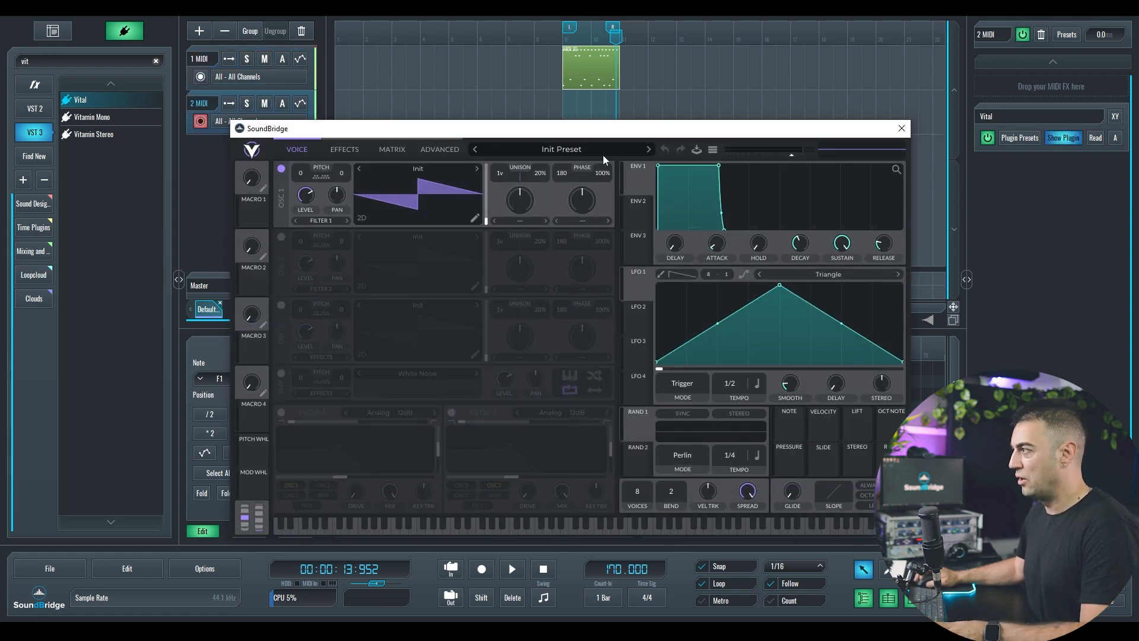
Load the ASD&BVP_Bass_16-2 preset in Vital and start the loop playback
left_click(603, 156)
left_click(550, 185)
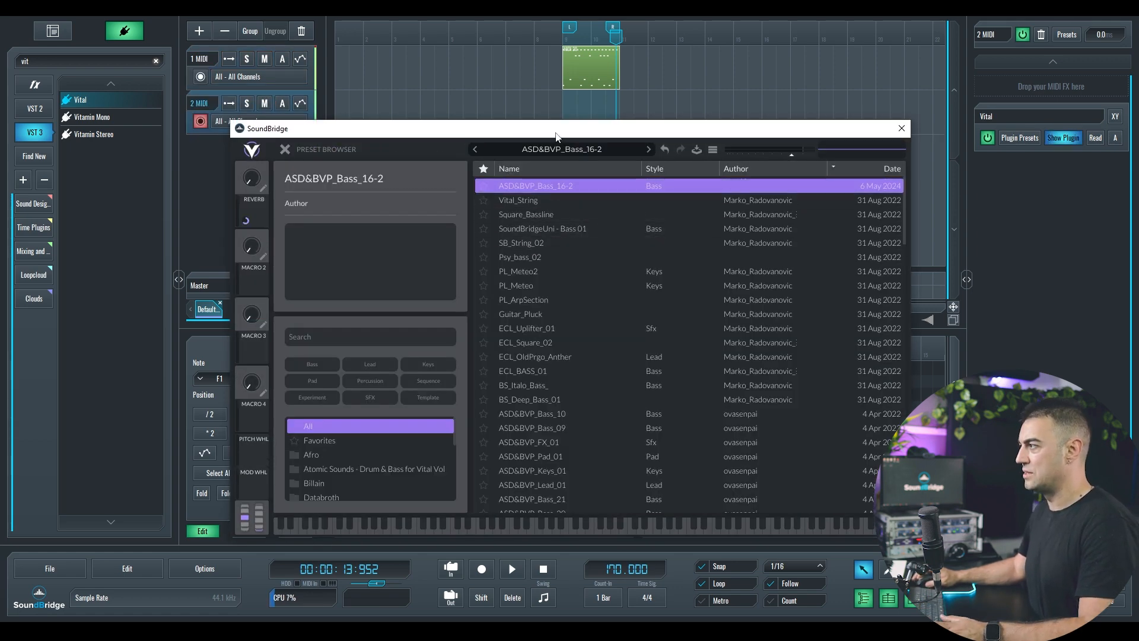
key("space")
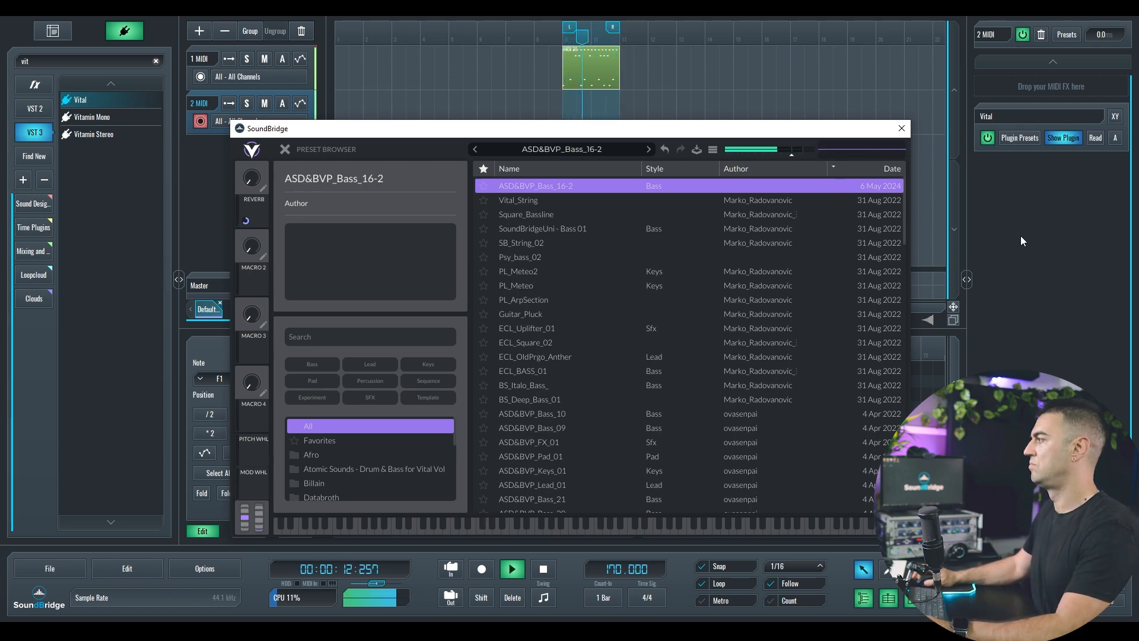
Close the Vital window, stop the playback and select the first MIDI track
left_click(897, 129)
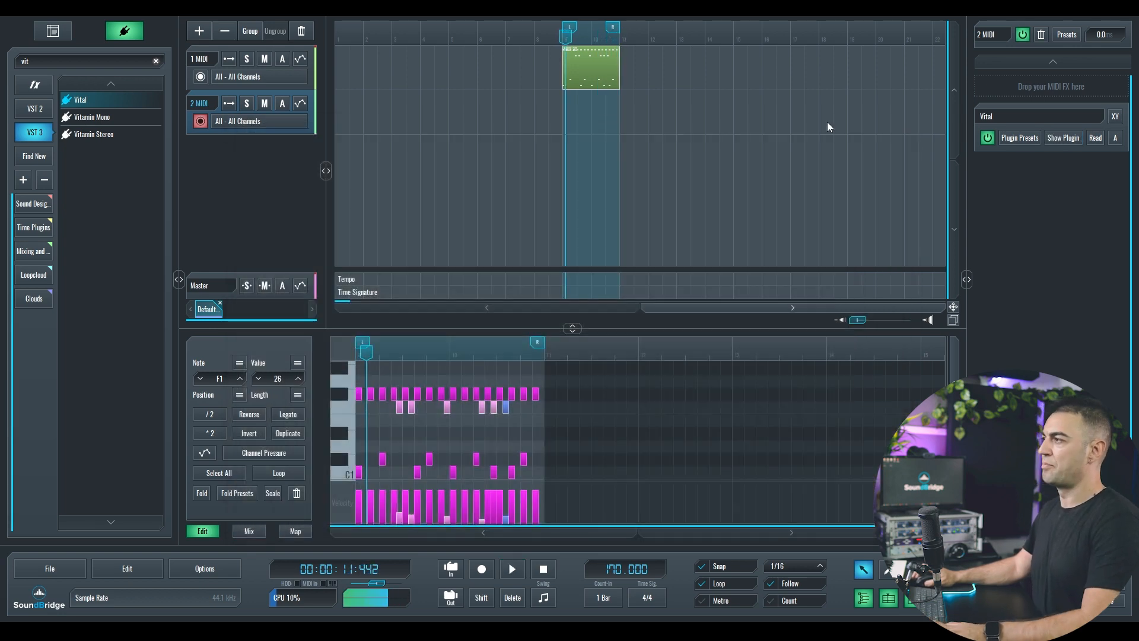
key("space")
left_click(319, 70)
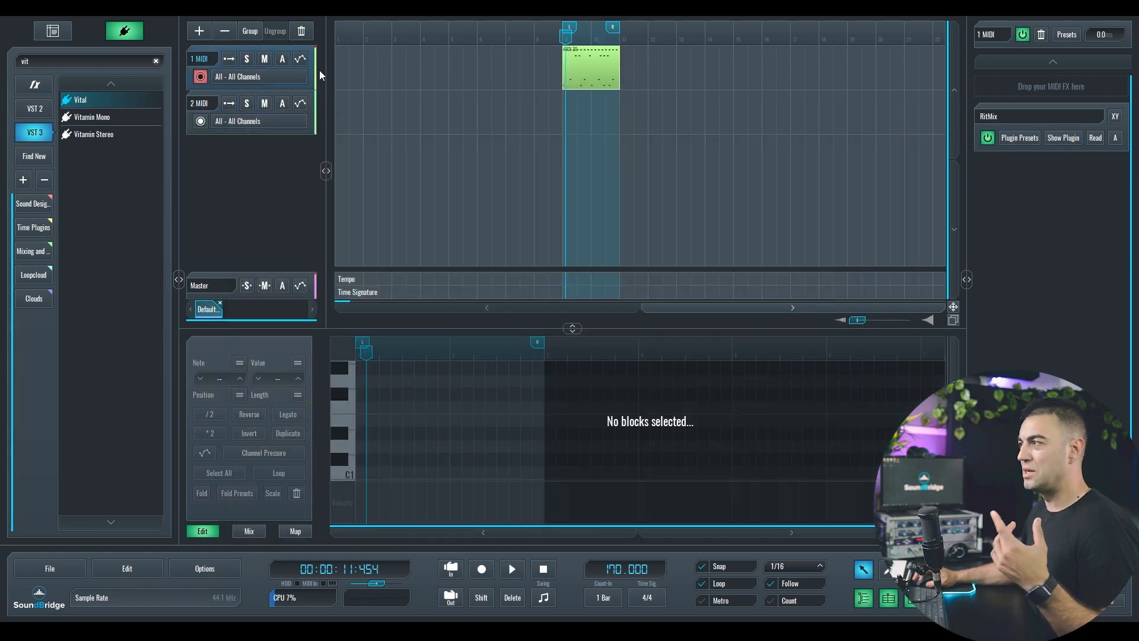
Show the Ritmix plugin and open the closed hat on pad 6 in its sample editor
left_click(1058, 140)
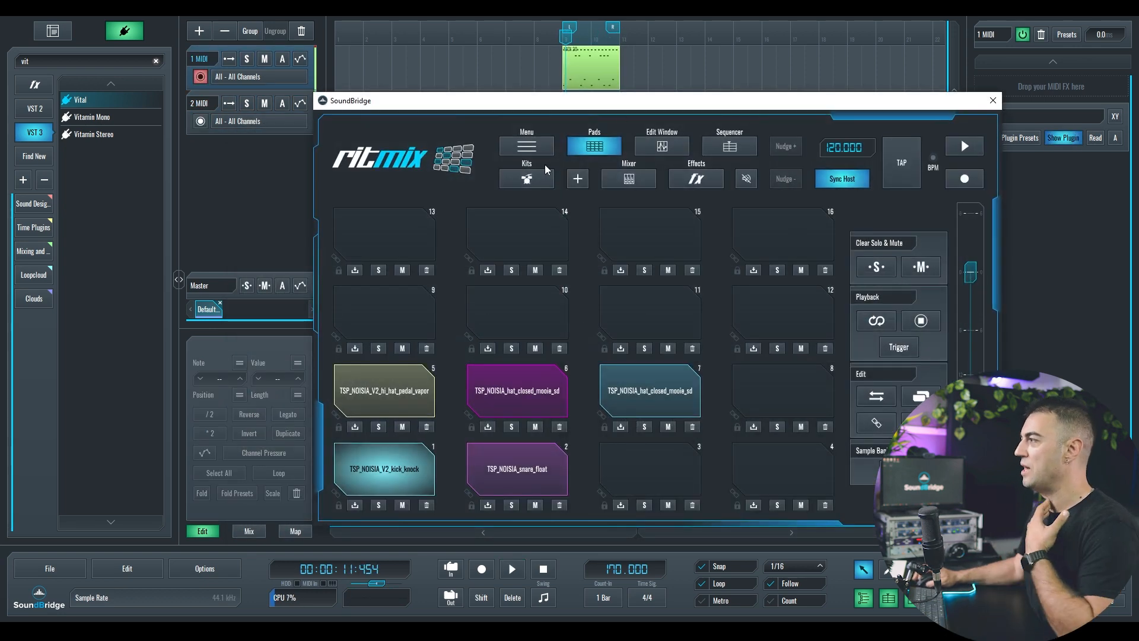
left_click(662, 147)
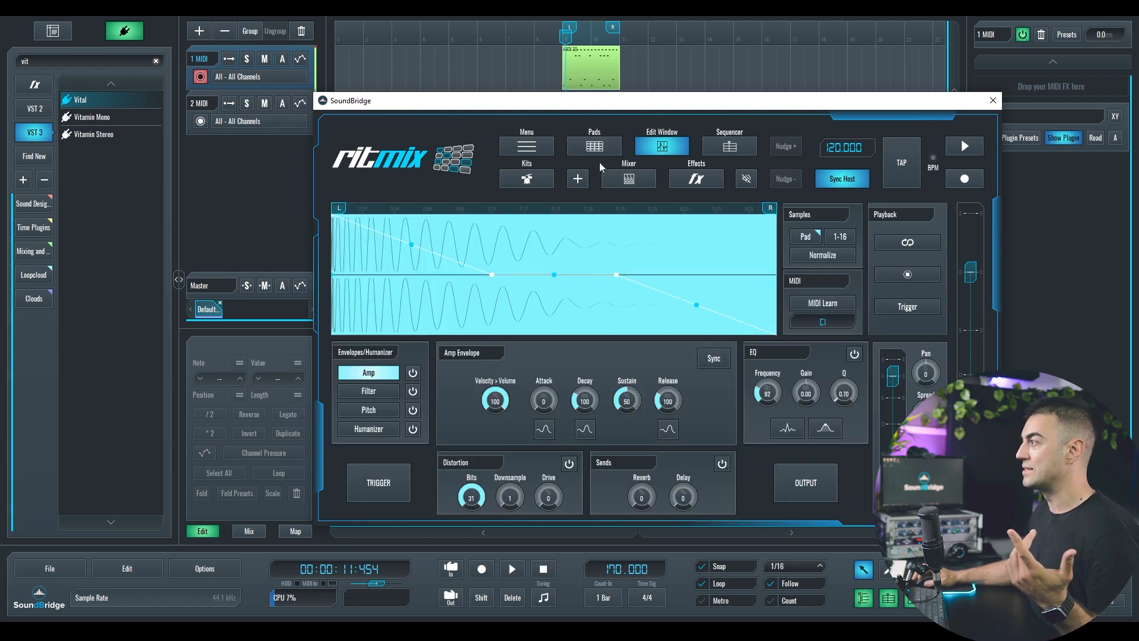
left_click(591, 147)
left_click(532, 392)
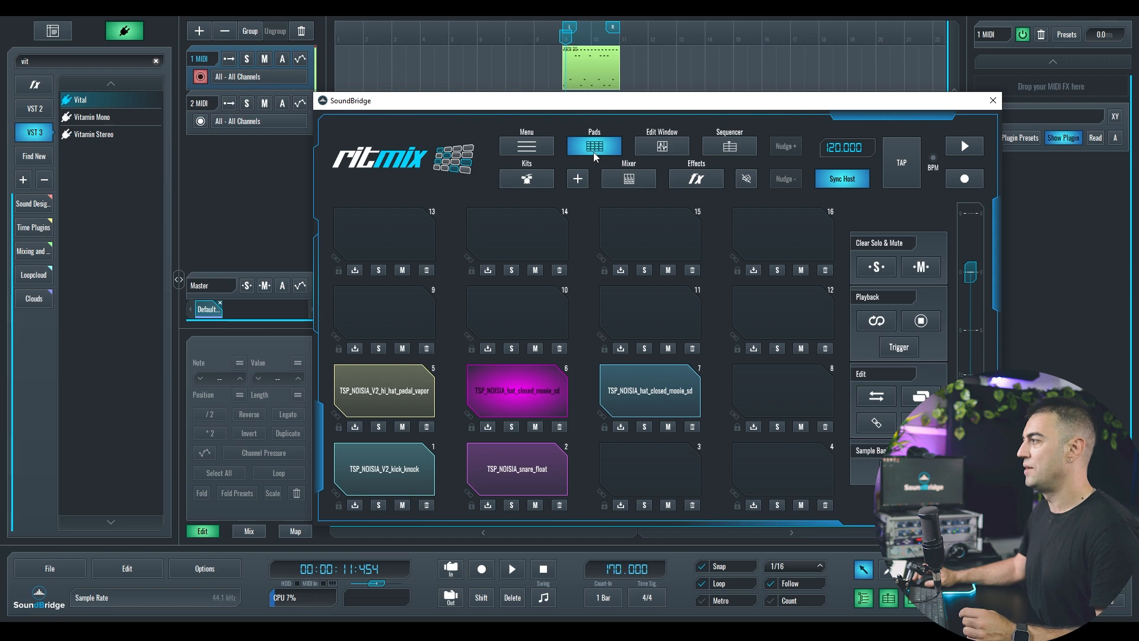
left_click(668, 148)
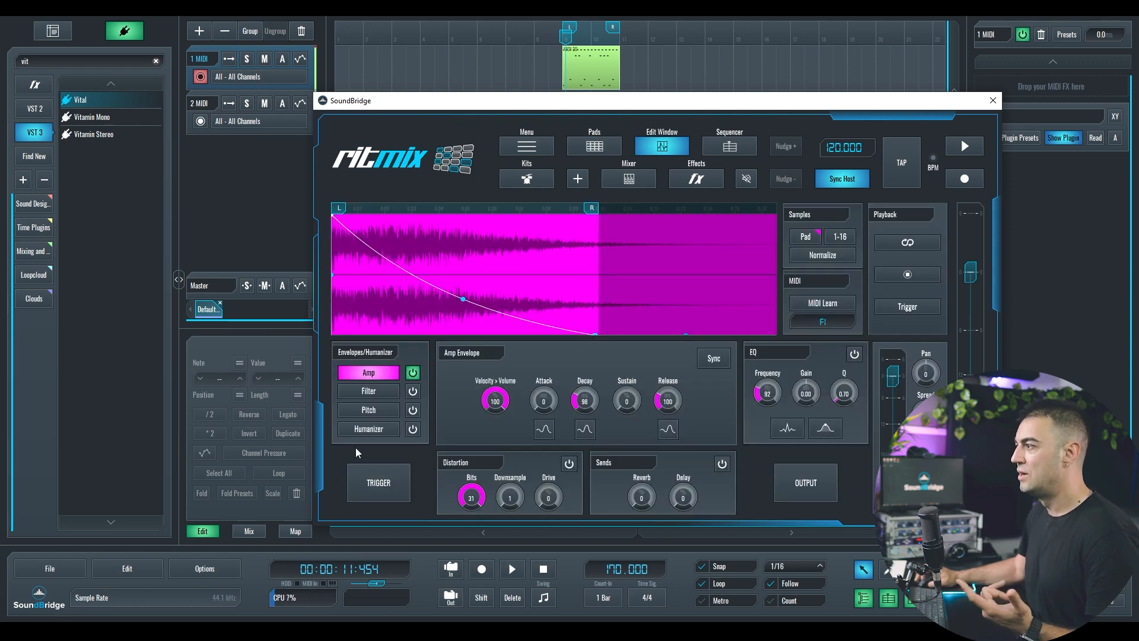
Enable the Humanizer for the pad 6 closed hat with pitch 6, time 4 and volume about 75
left_click(360, 432)
left_click(414, 433)
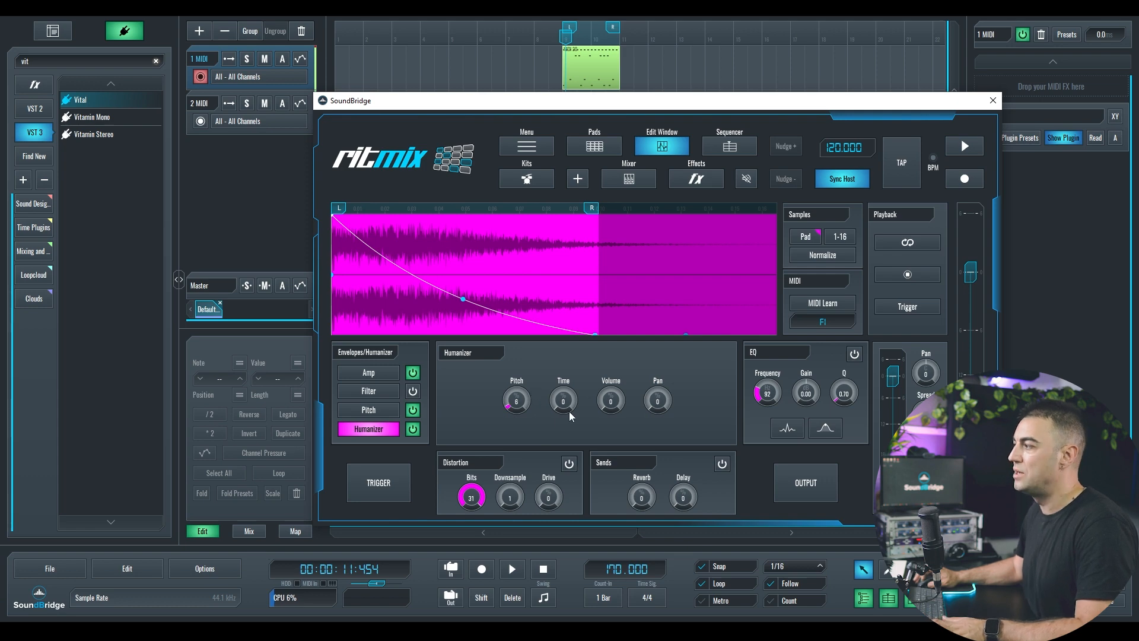
left_click_drag(573, 415, 571, 391)
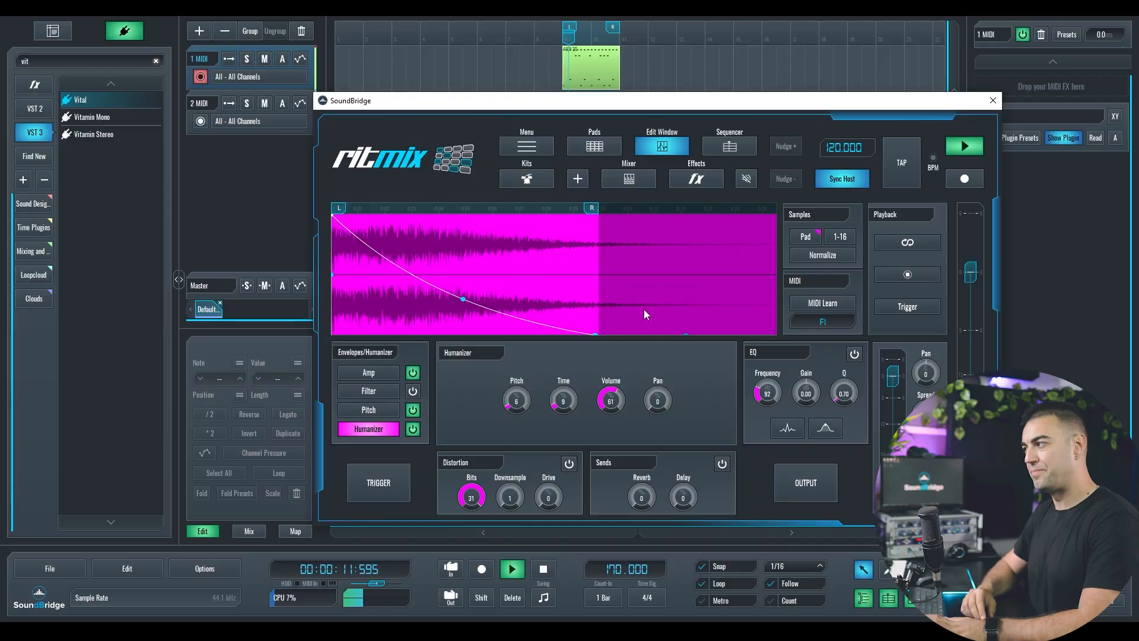
left_click_drag(608, 403, 606, 375)
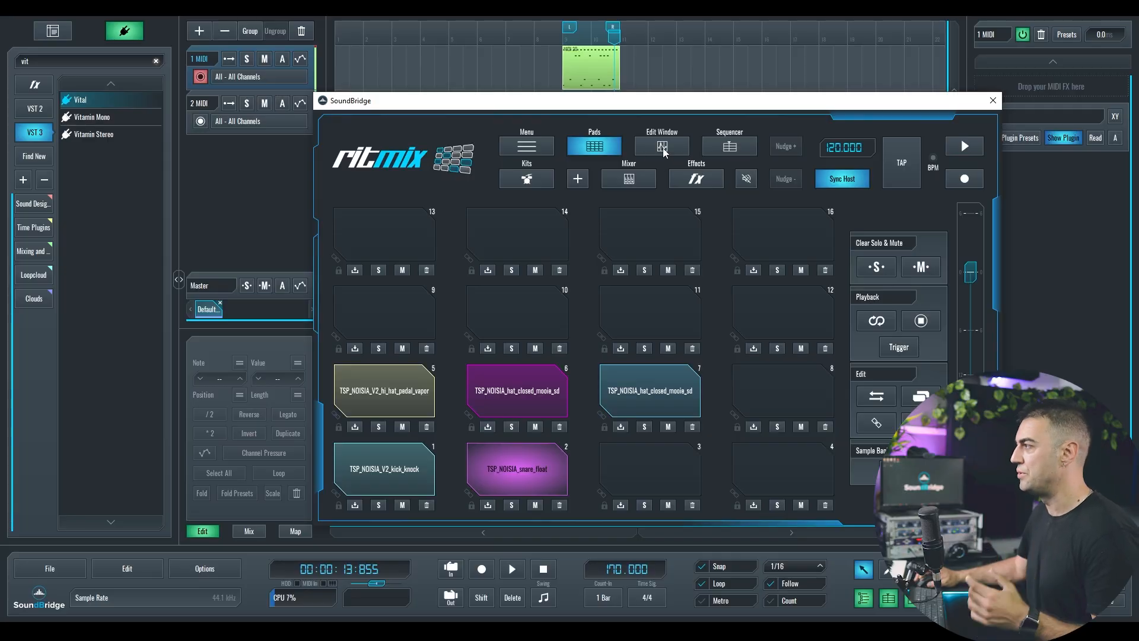
Extend the pad 2 snare's end marker to the full length of the sample and audition it
left_click(663, 148)
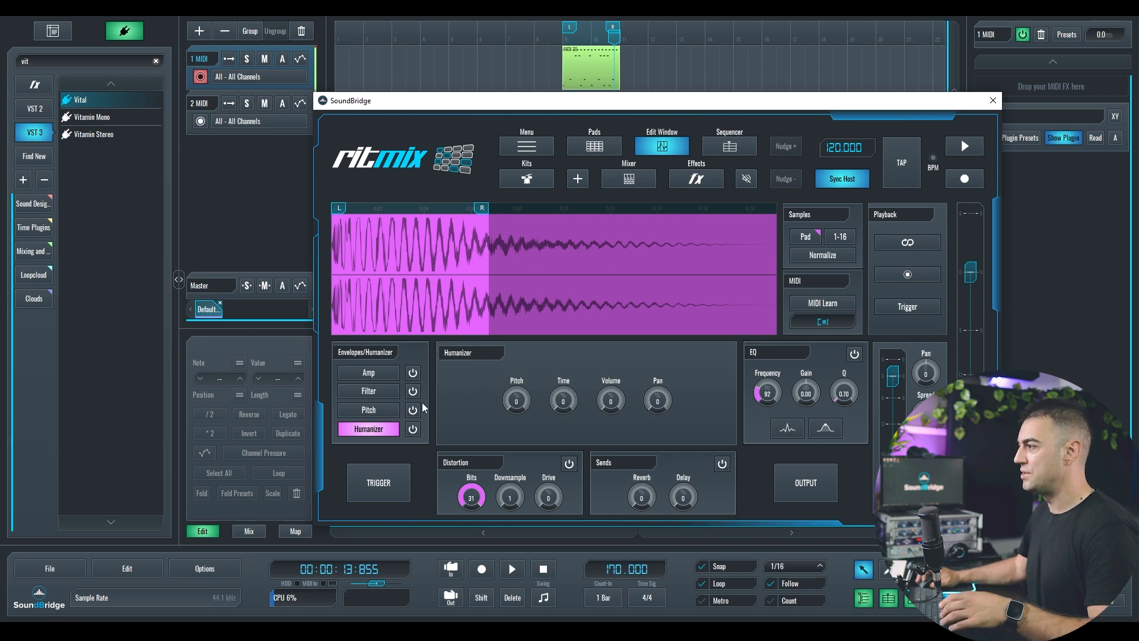
left_click(393, 475)
left_click_drag(486, 214, 800, 252)
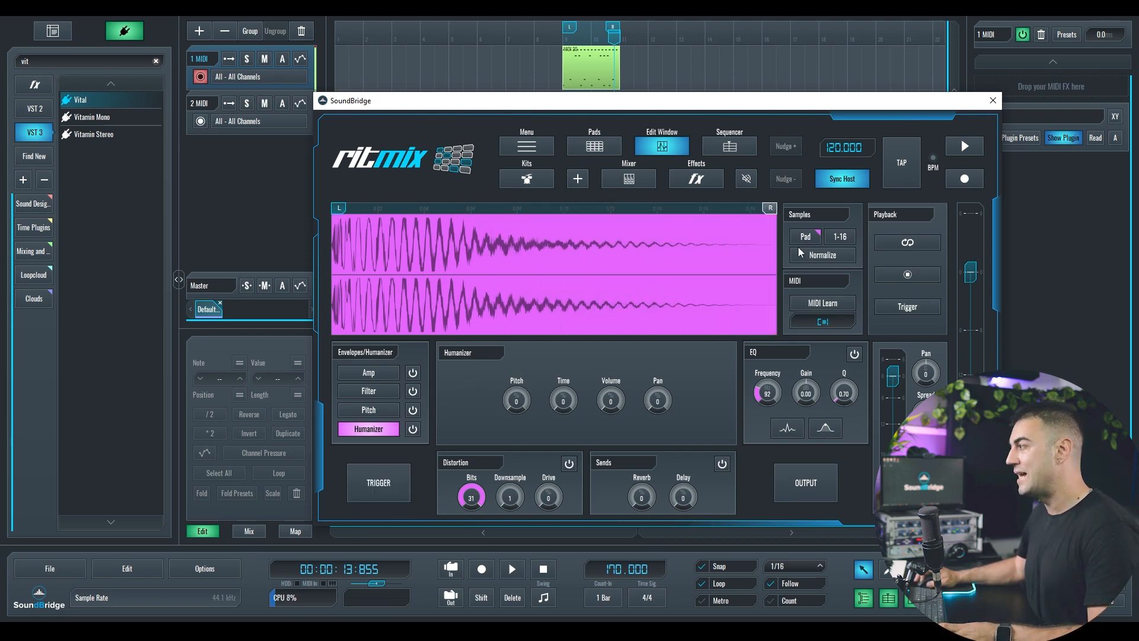
left_click(390, 496)
left_click(391, 496)
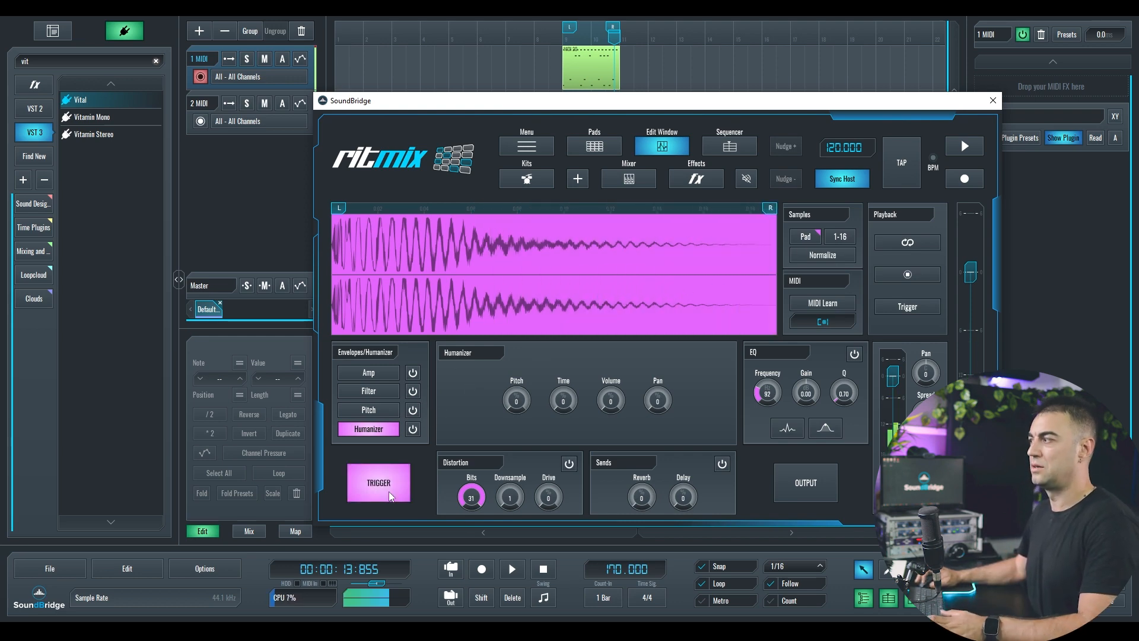
Set the snare's reverb send to 13 while auditioning the loop, and stop the playback
key("space")
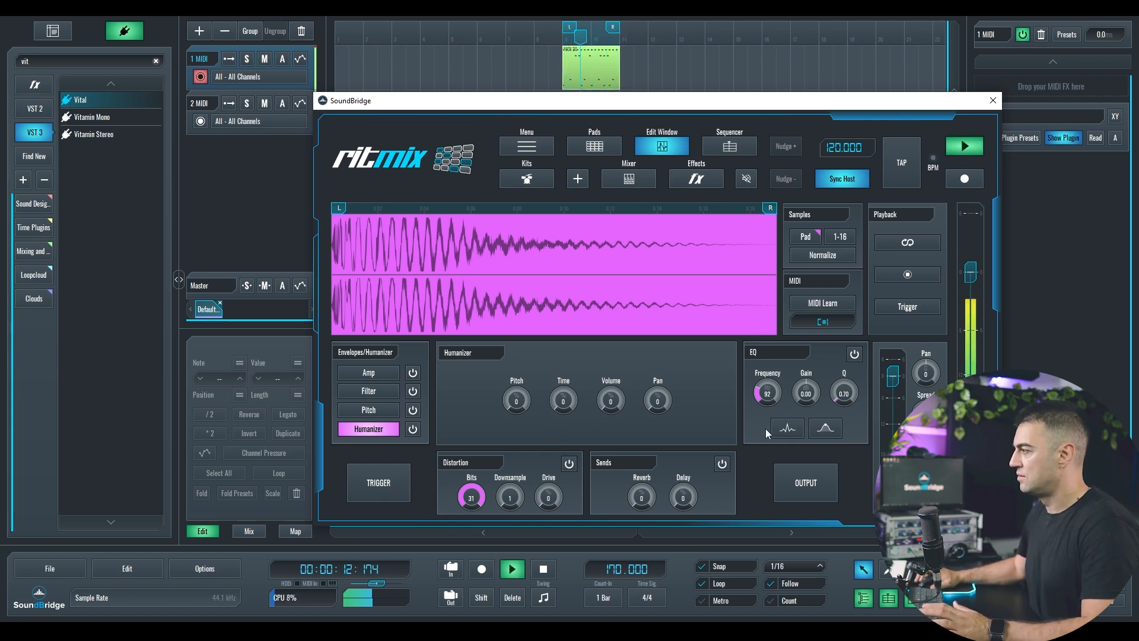
key("space")
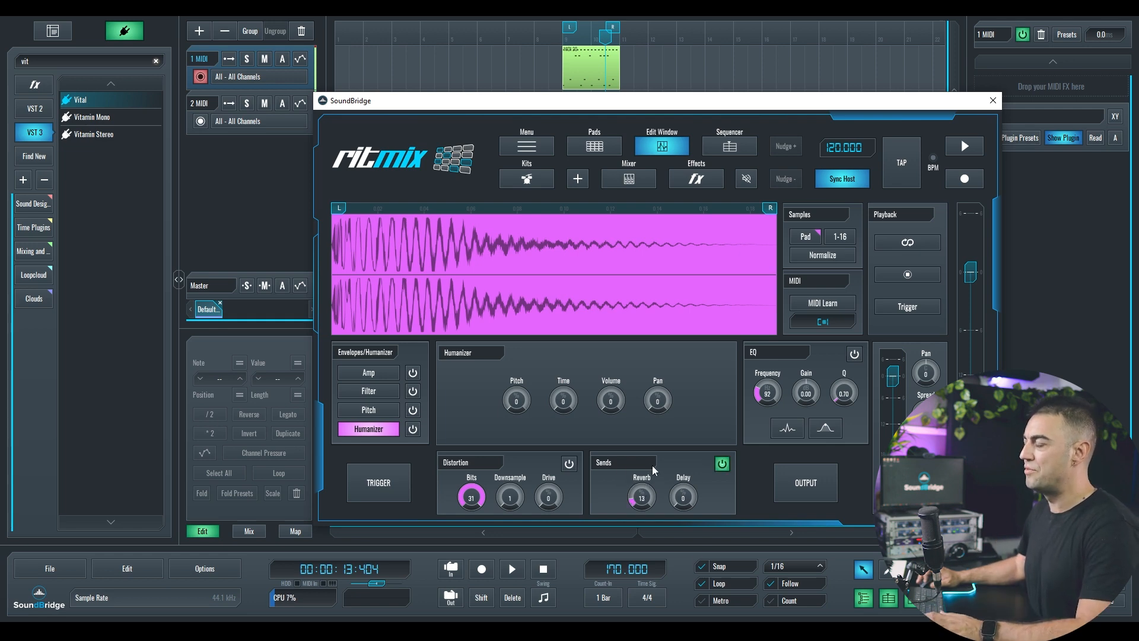
key("space")
scroll(647, 497, "up", 1)
scroll(651, 497, "down", 2)
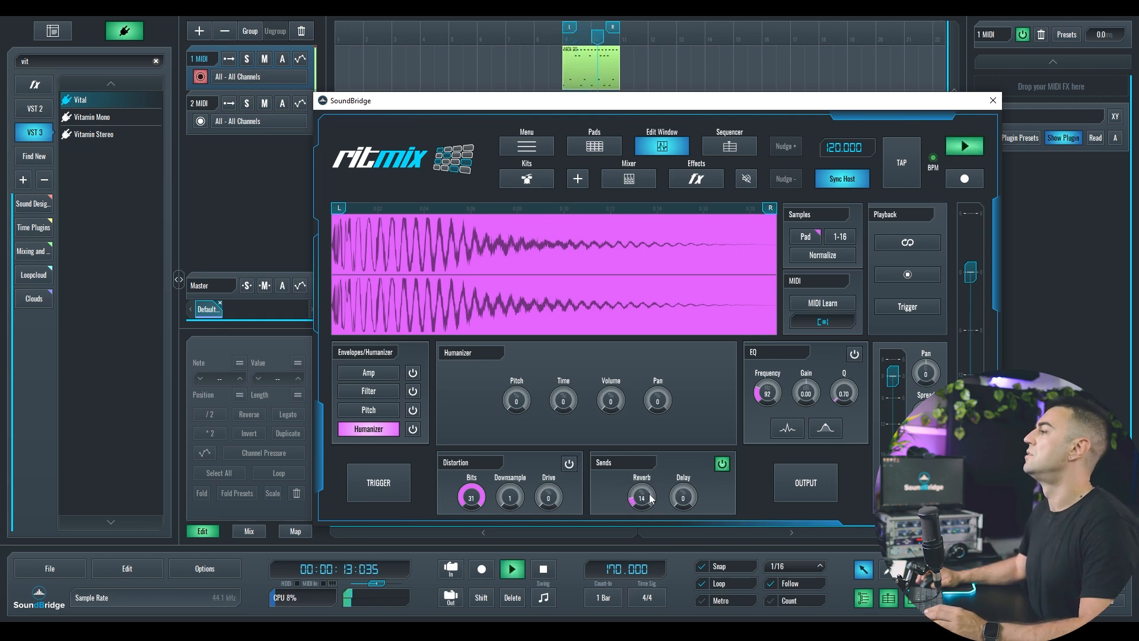
scroll(648, 501, "down", 1)
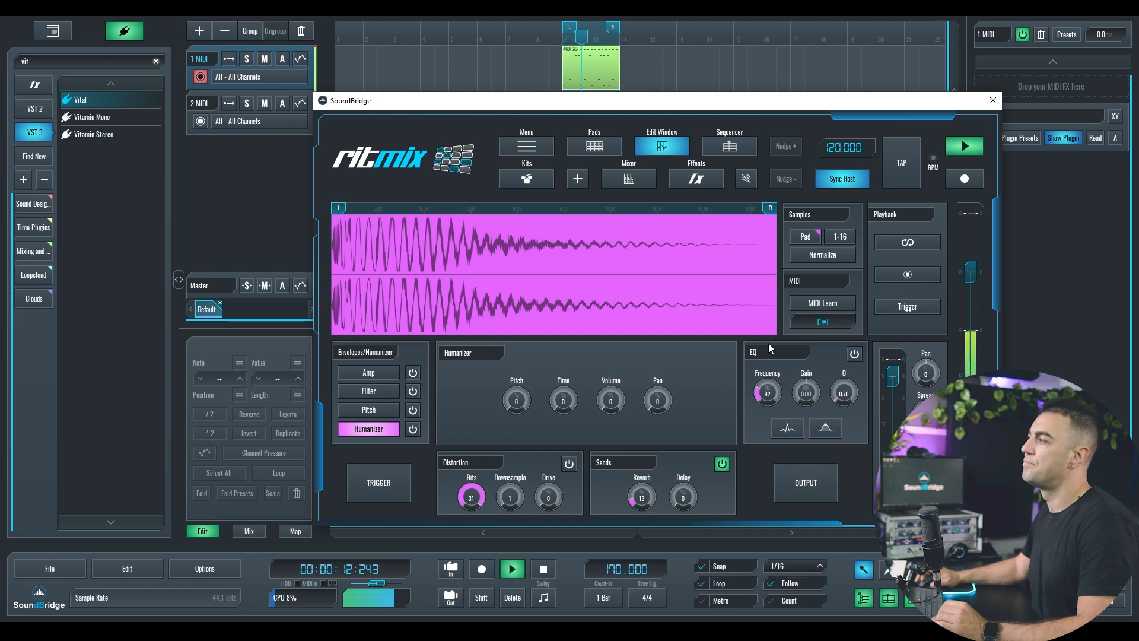
key("space")
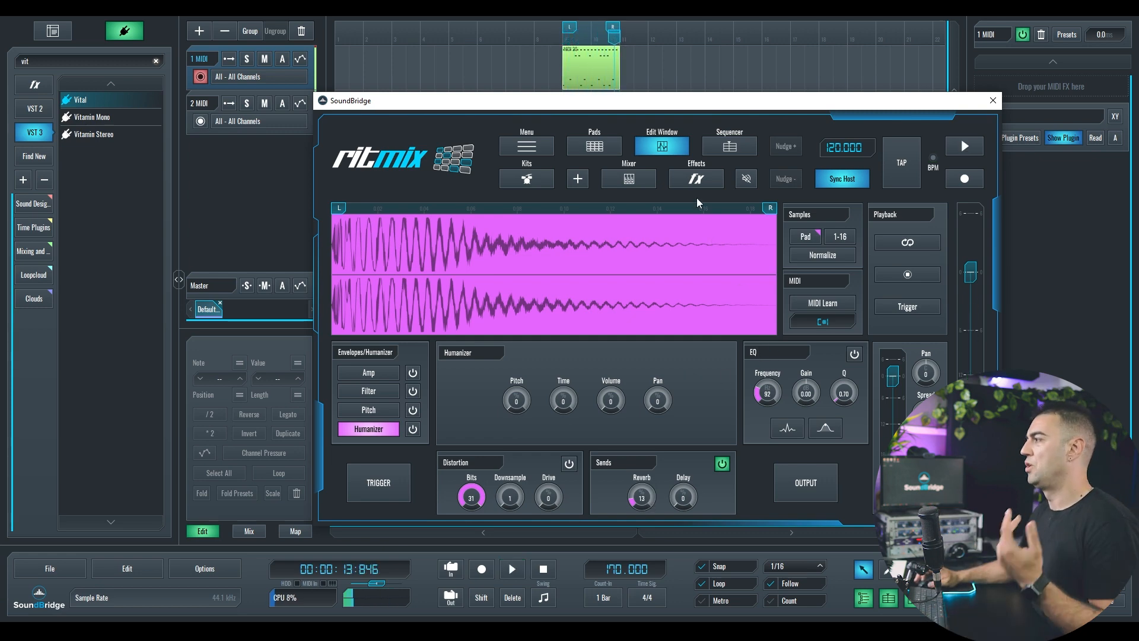
With the loop playing, set the reverb's bass boost to -12.82 dB, early/late balance to -48 % and reverb time to 960 ms
left_click(697, 180)
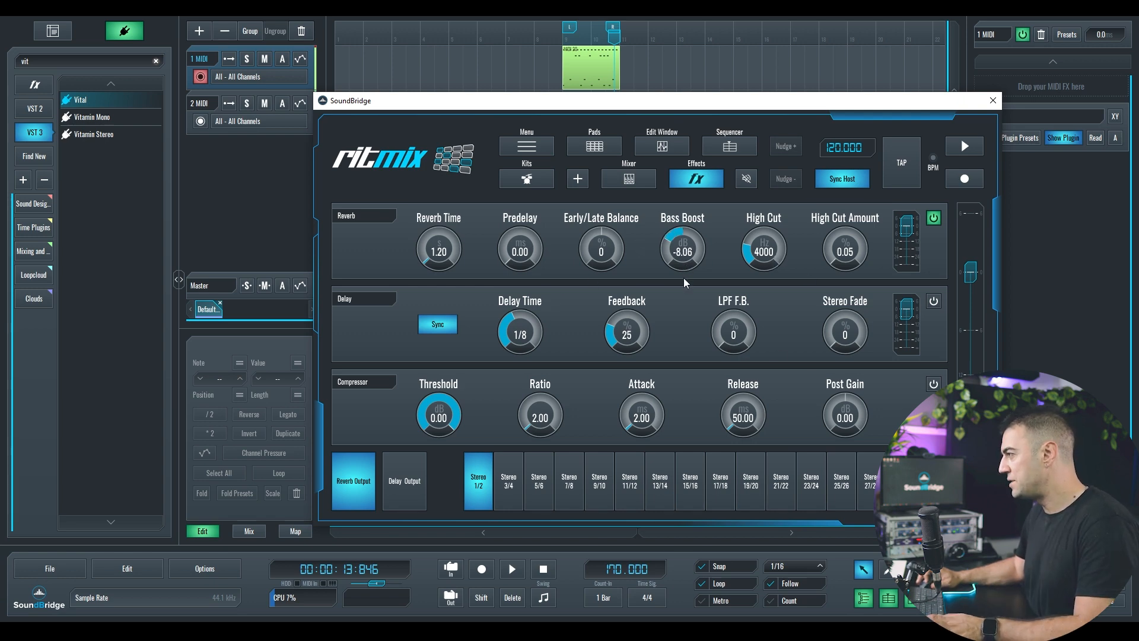
key("space")
scroll(676, 262, "down", 3)
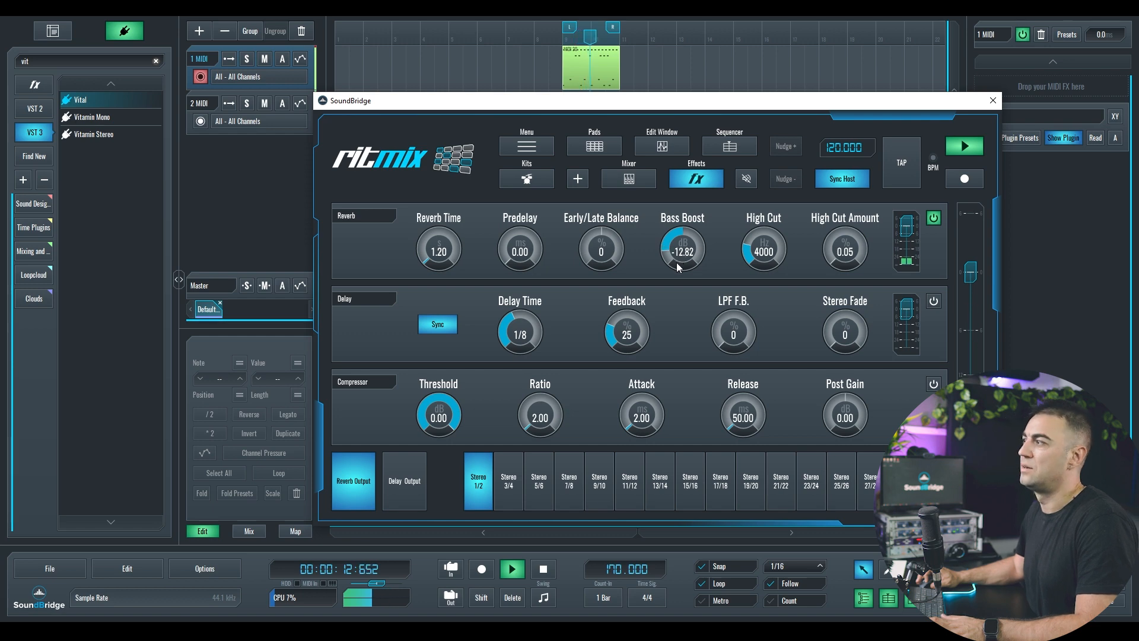
left_click_drag(604, 252, 608, 277)
scroll(435, 242, "down", 2)
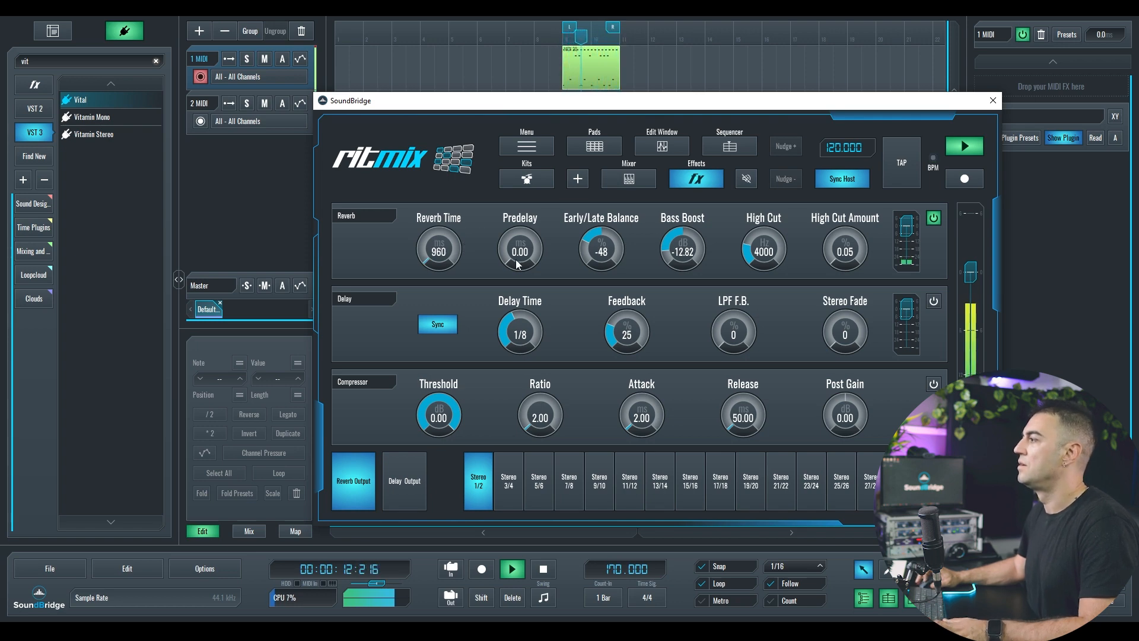
Set the reverb's predelay to 40.80 ms, high cut to 3499 Hz and high cut amount to 41.61 %, and stop the playback
left_click_drag(518, 259, 524, 239)
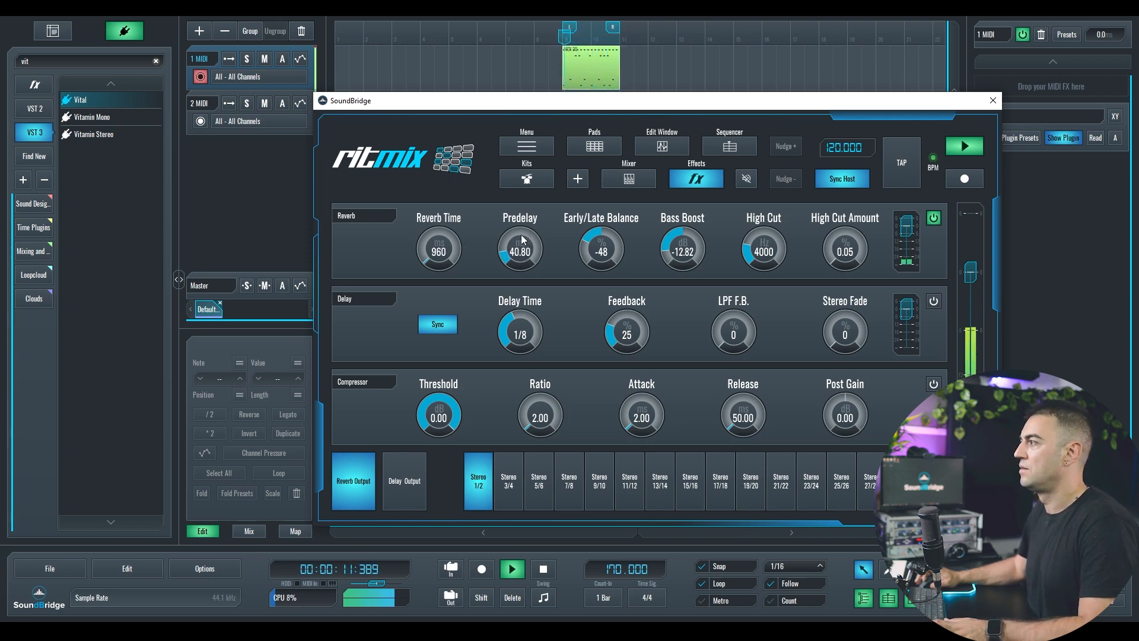
left_click_drag(761, 256, 761, 261)
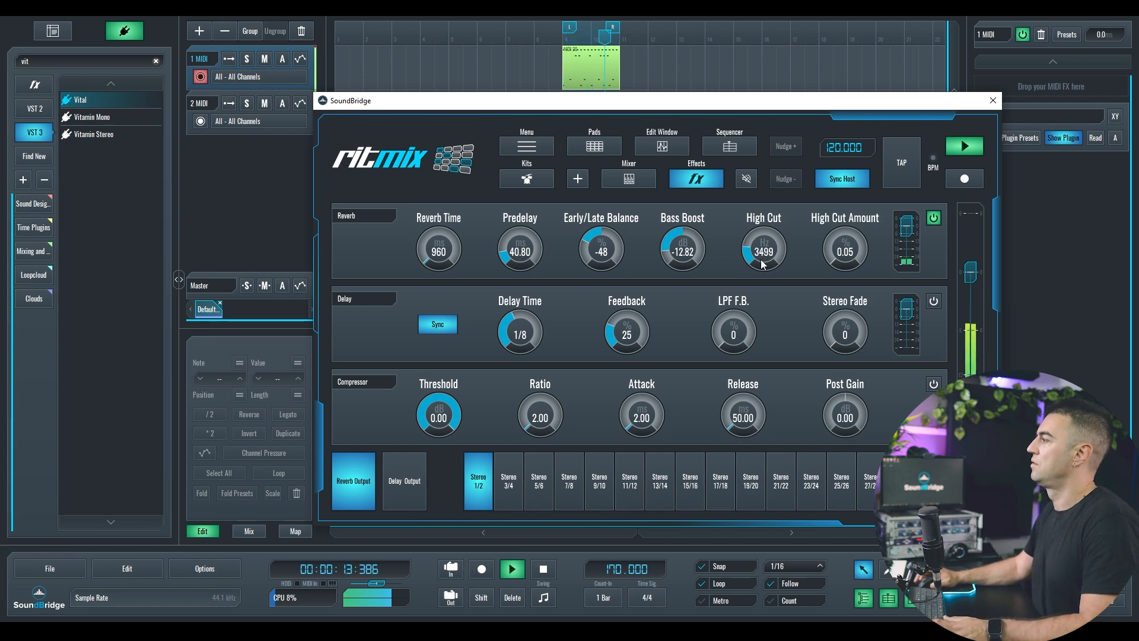
left_click_drag(848, 216, 859, 187)
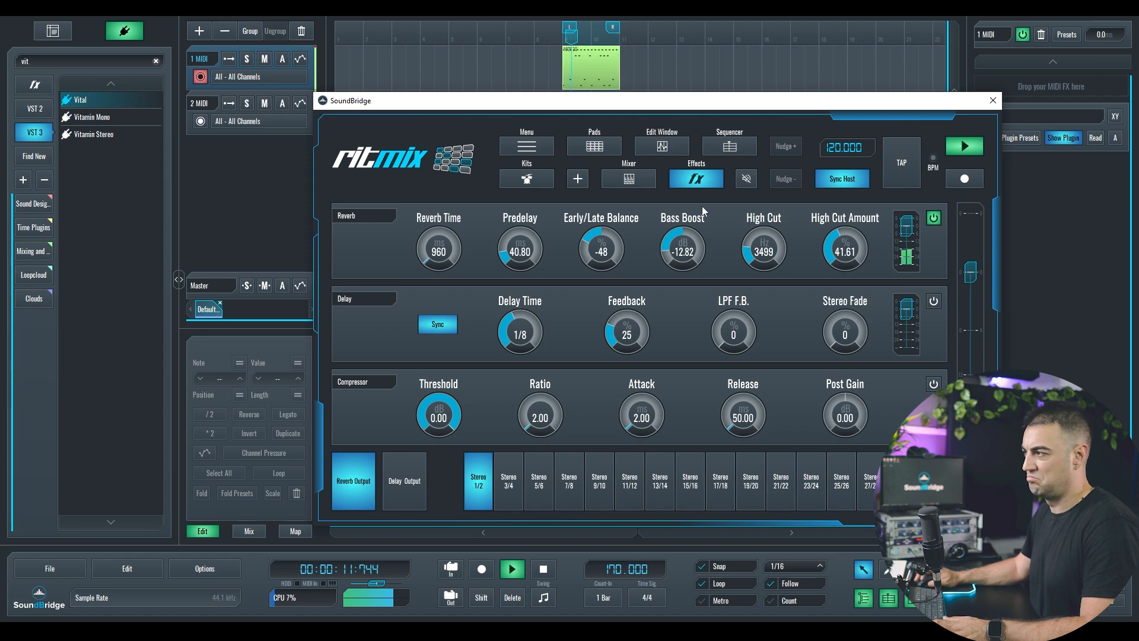
key("space")
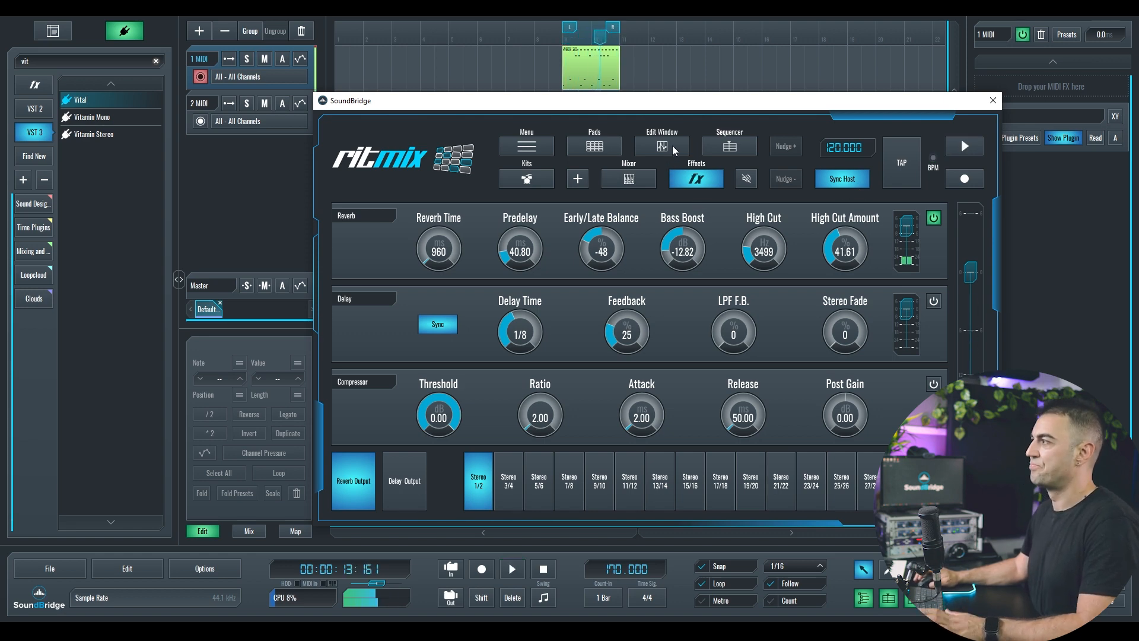
Extend the pad 6 closed hat's end marker to the full length of the sample
left_click(611, 150)
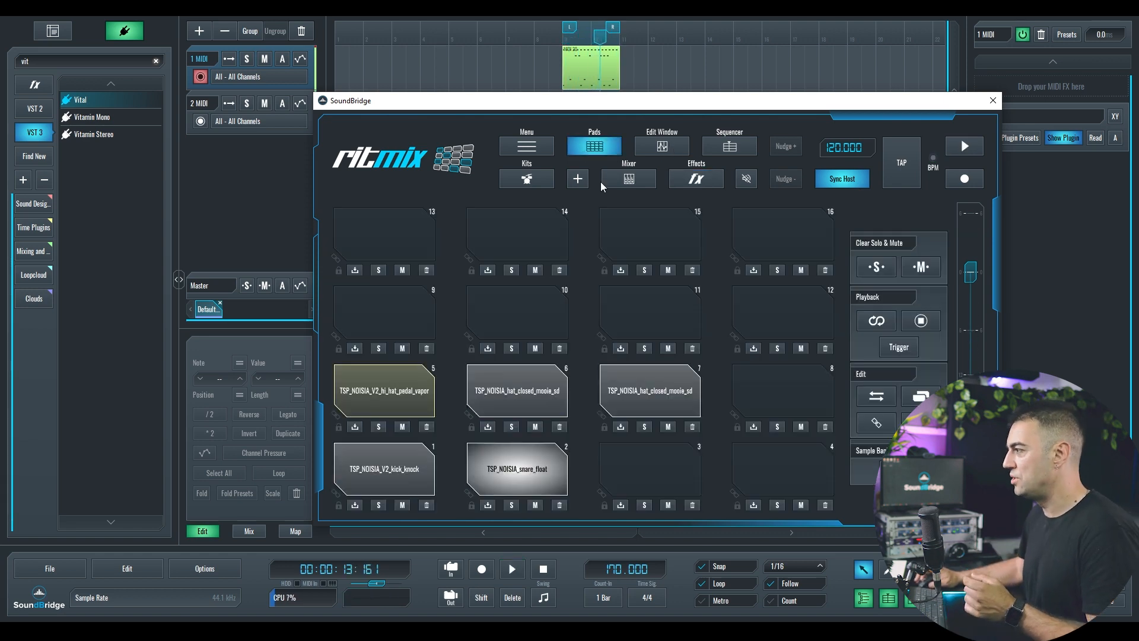
left_click(521, 406)
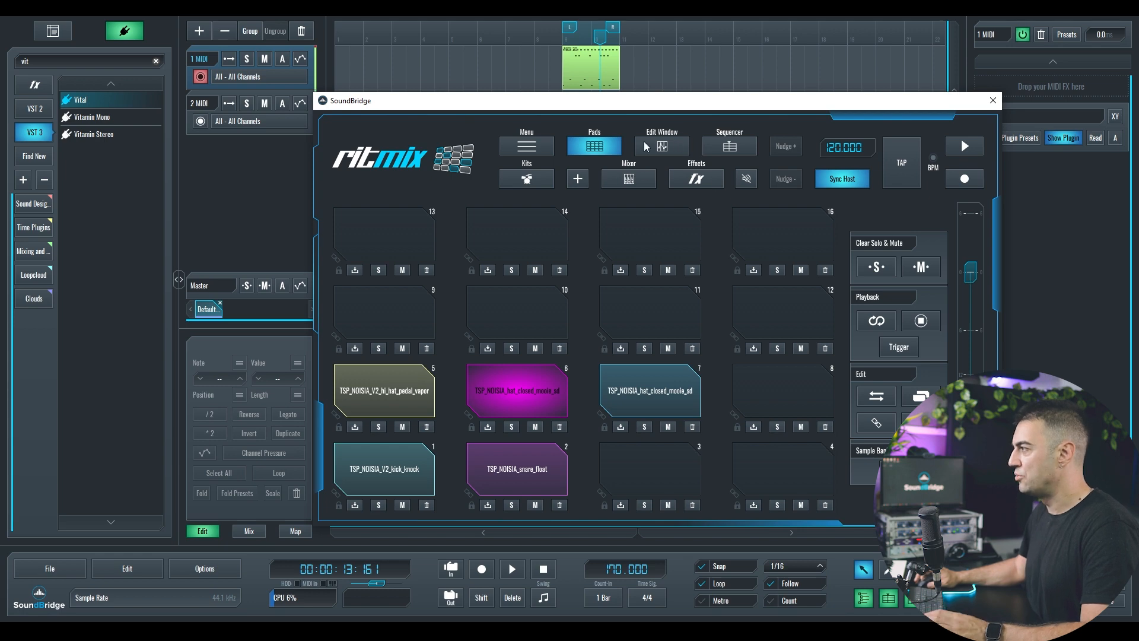
left_click(646, 147)
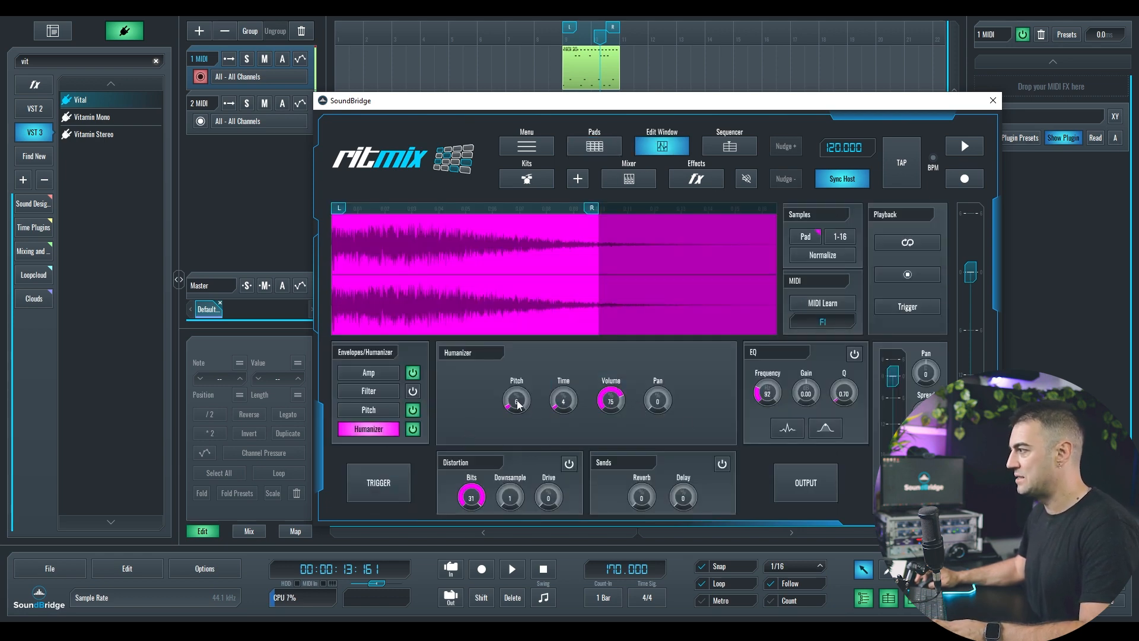
left_click_drag(592, 209, 725, 238)
Play the loop and lengthen the pad 6 hat's amp envelope decay to 117
key("space")
left_click(368, 372)
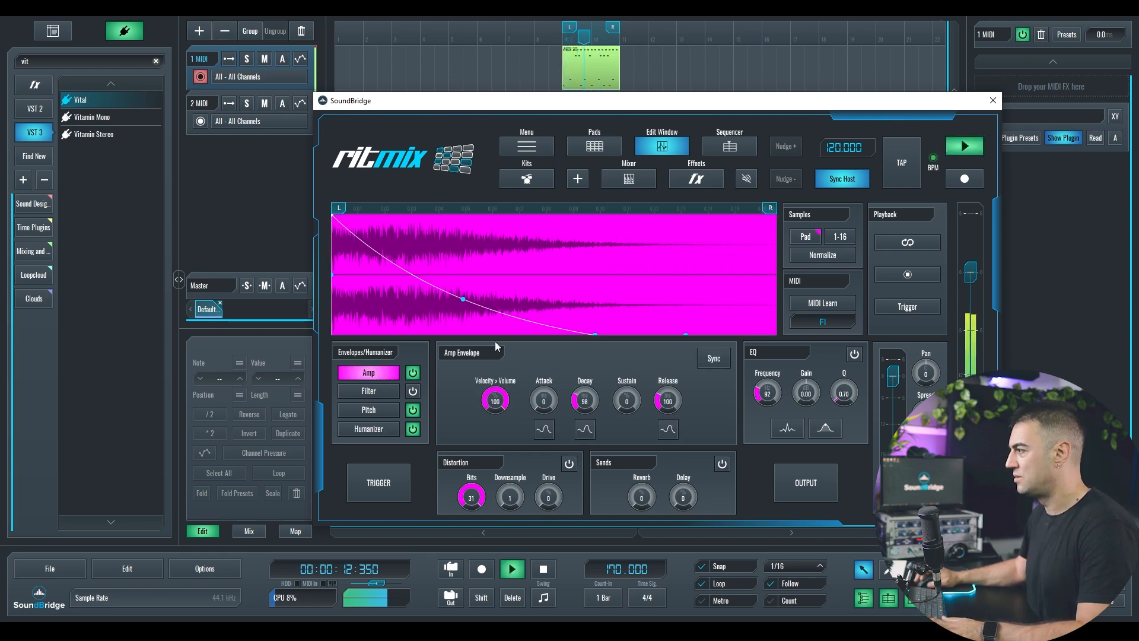
left_click_drag(595, 334, 649, 339)
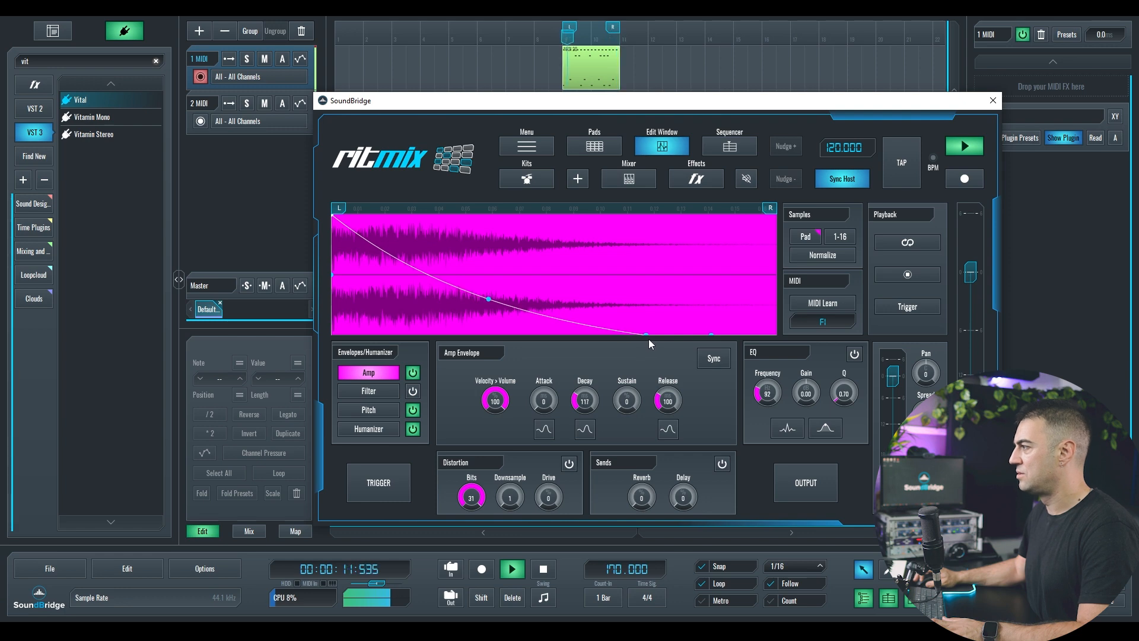
Enable the pad 1 kick's Humanizer and amp envelope with decay 25.00 and sustain 100, and audition the loop
left_click(596, 147)
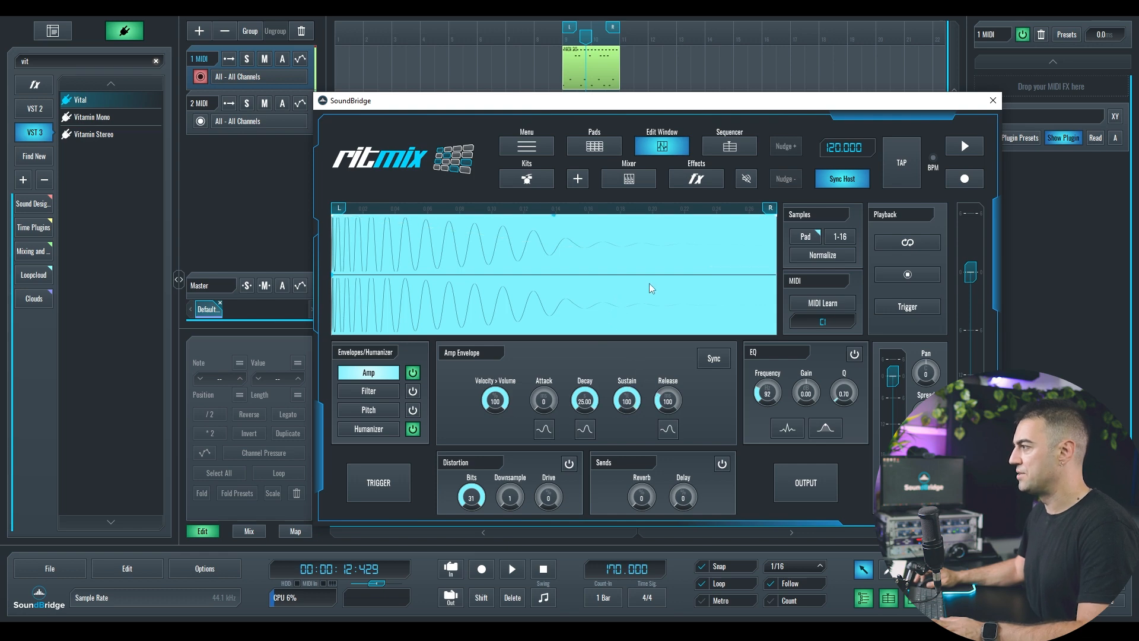
key("space")
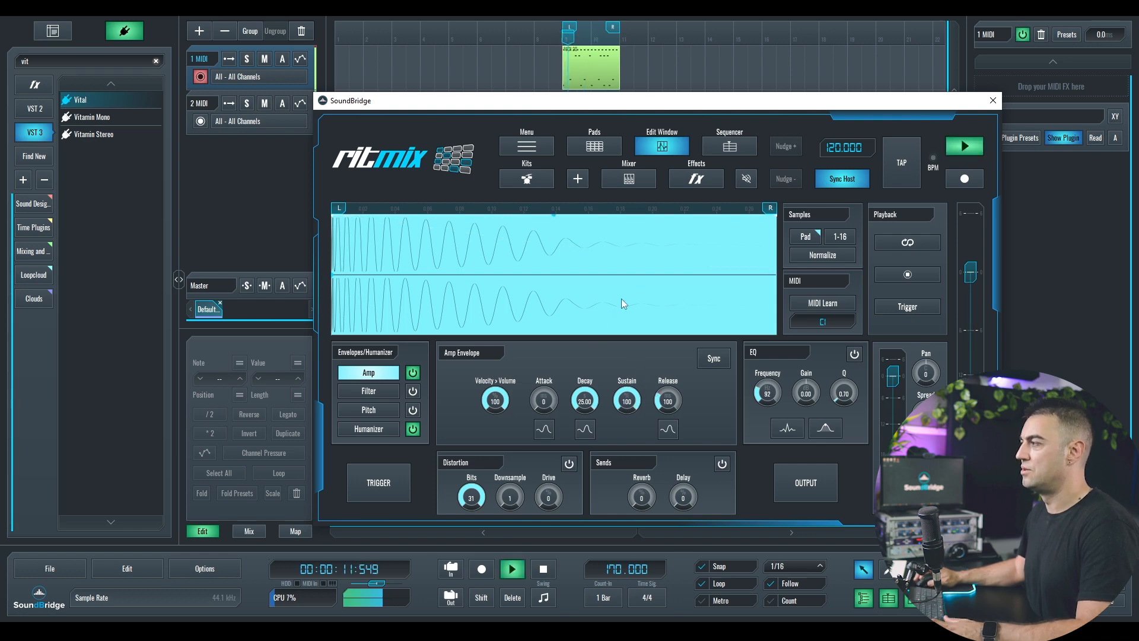
left_click(598, 150)
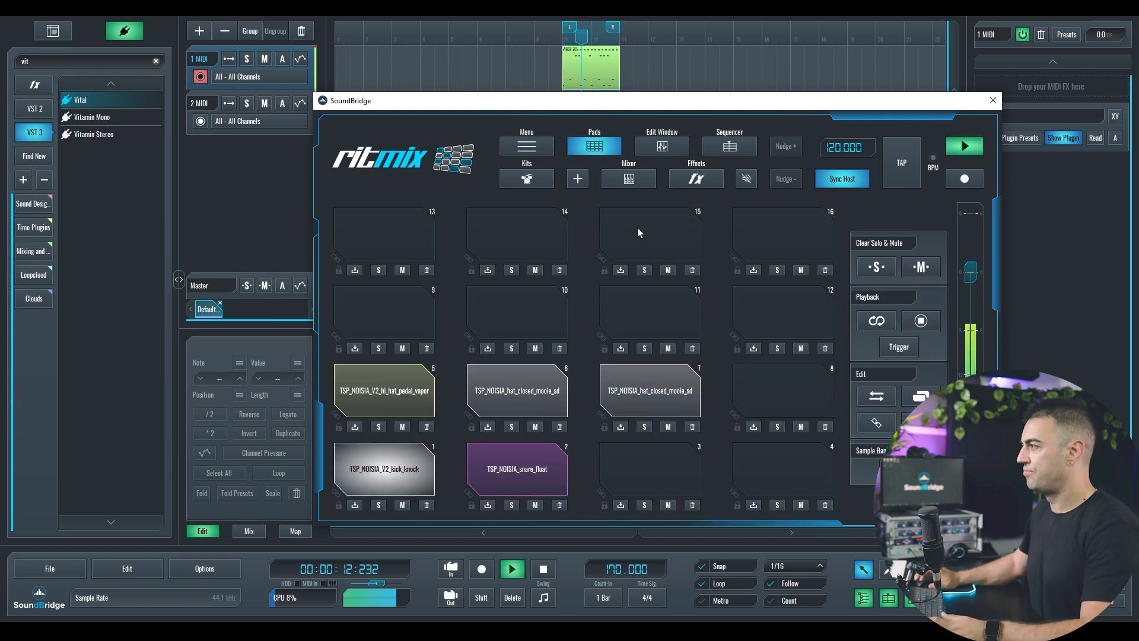
key("space")
Set the pad 6 hat's delay send to 15, enable the delay effect at 1/8. and play the loop
left_click(658, 146)
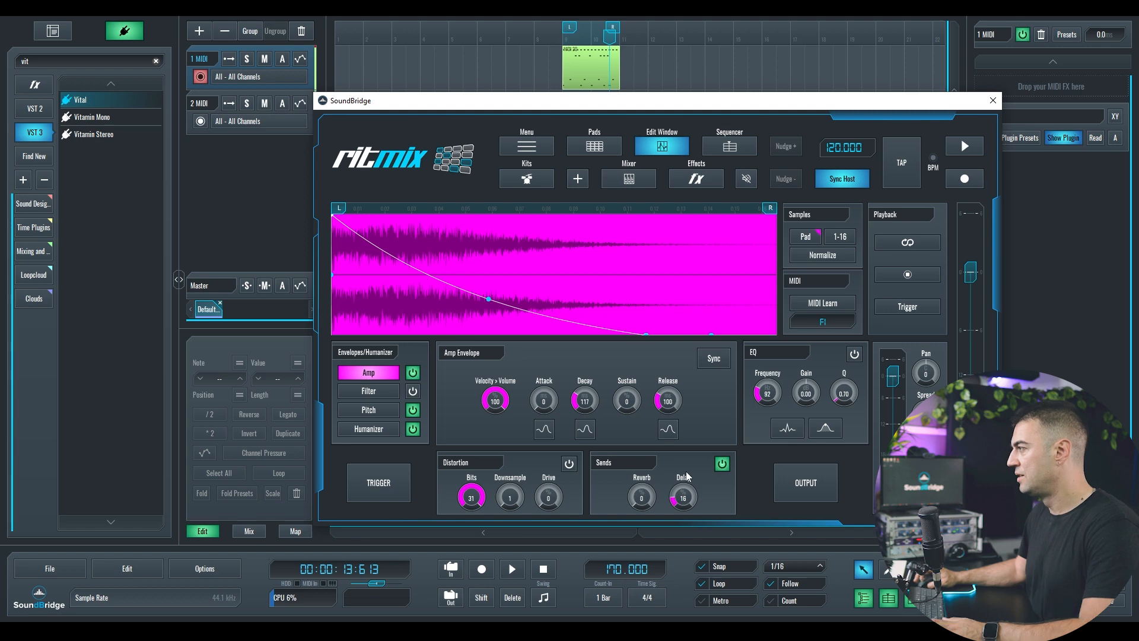
left_click(694, 180)
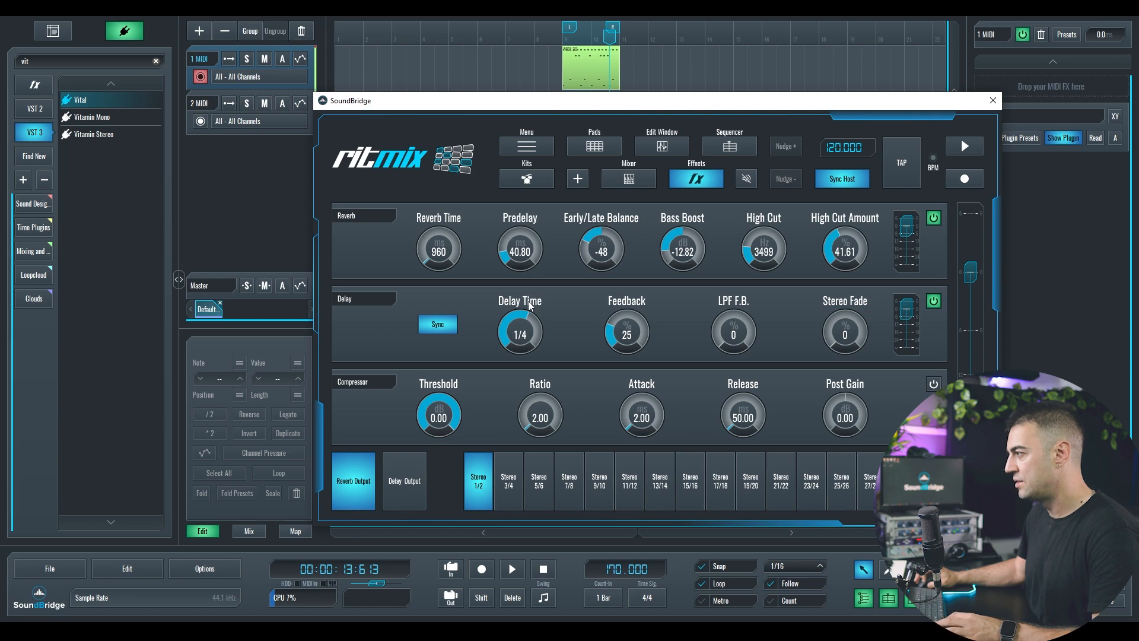
key("space")
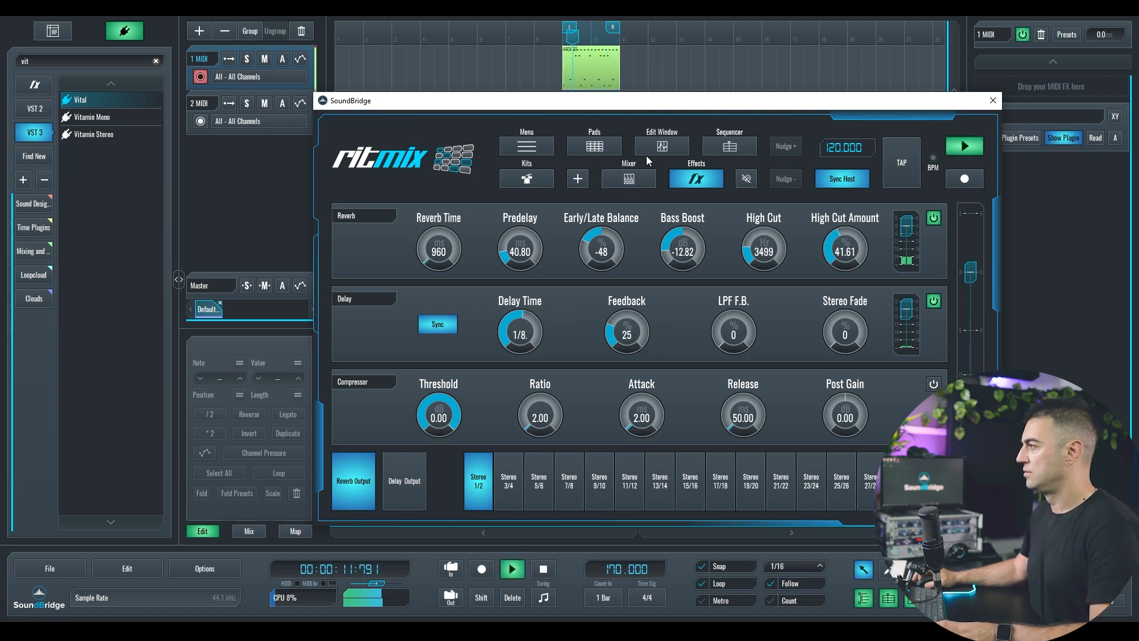
Set the delay send of the pad 7 closed hat to 8 in the Ritmix mixer
left_click(611, 148)
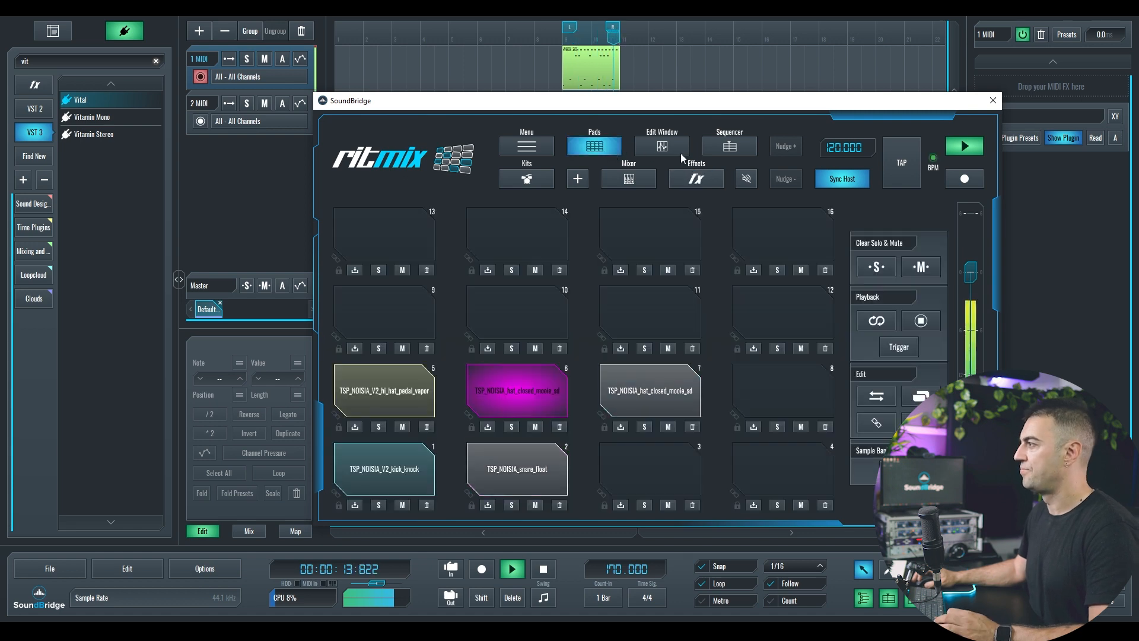
left_click(624, 181)
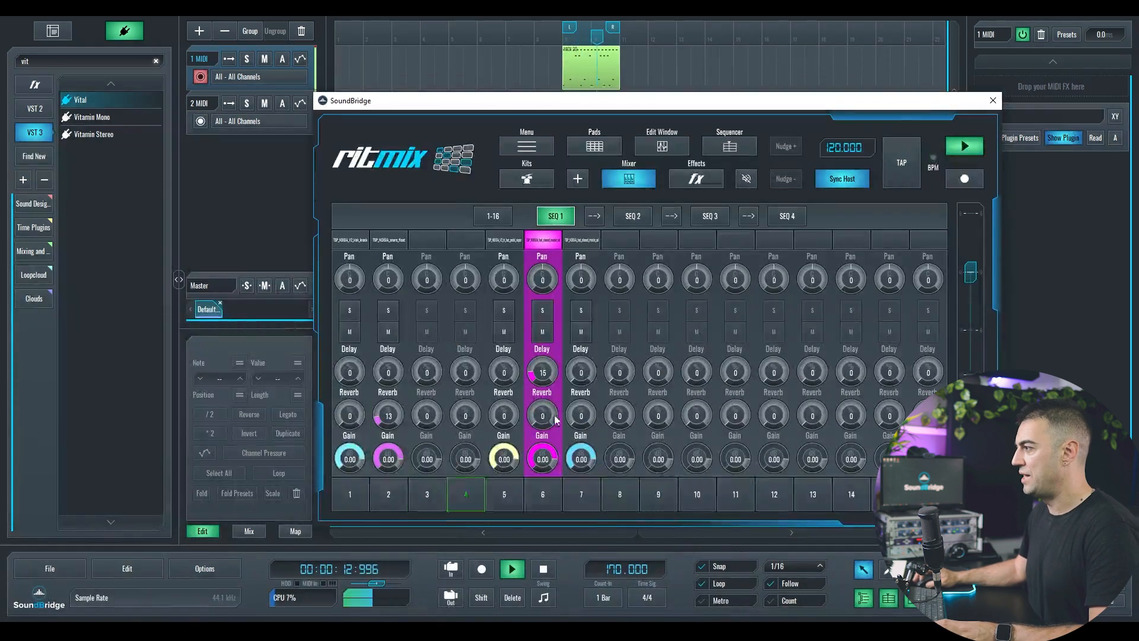
mouse_move(589, 378)
left_mouse_down()
mouse_move(587, 352)
mouse_move(588, 390)
left_mouse_up()
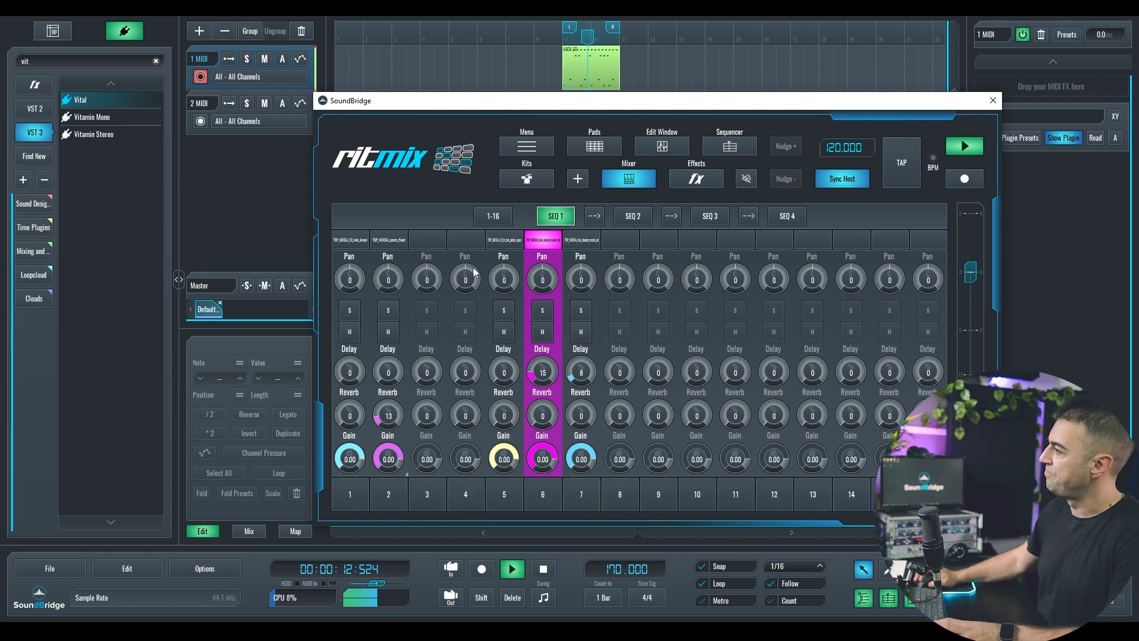
Try a reverb send of 4 on the kick, return it to 0, and select the second MIDI track
left_click_drag(348, 415, 347, 409)
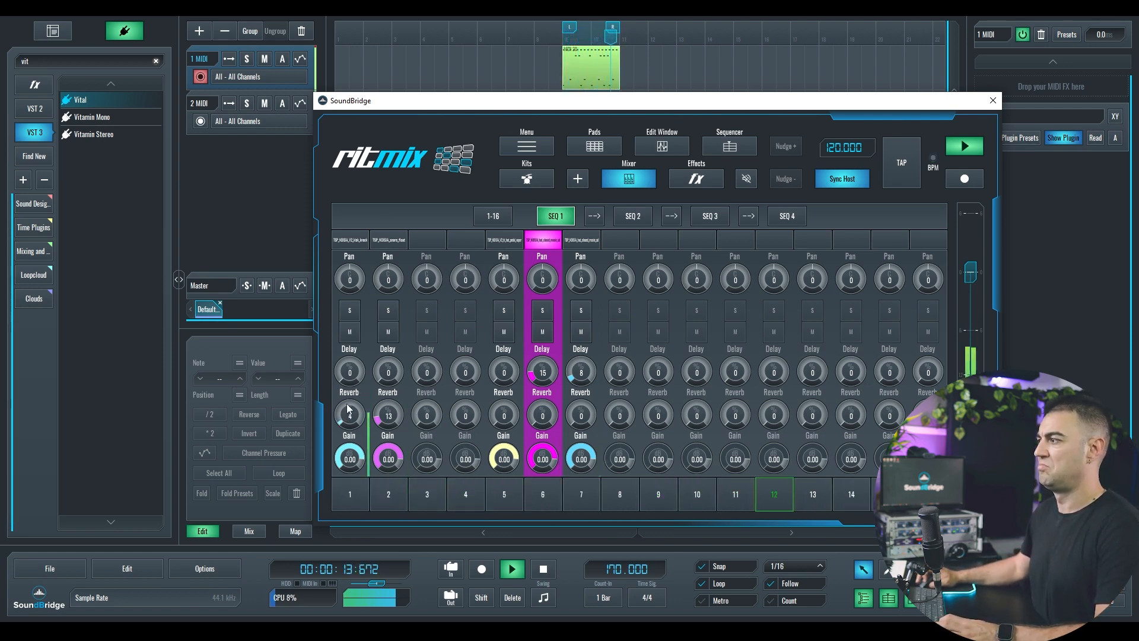
left_click_drag(352, 413, 355, 421)
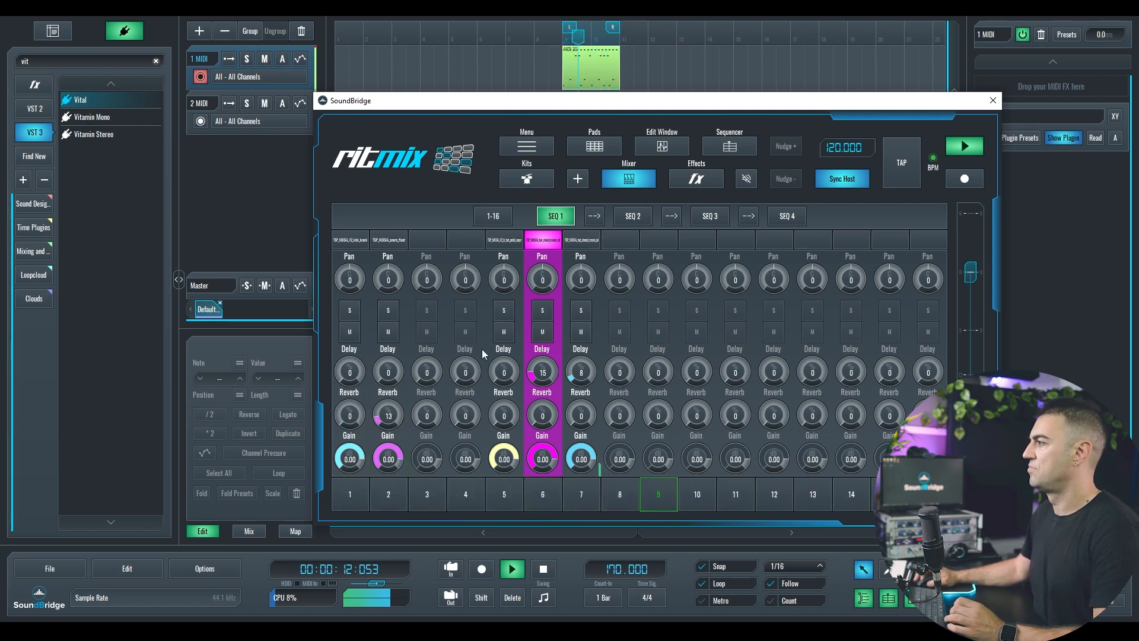
left_click(278, 98)
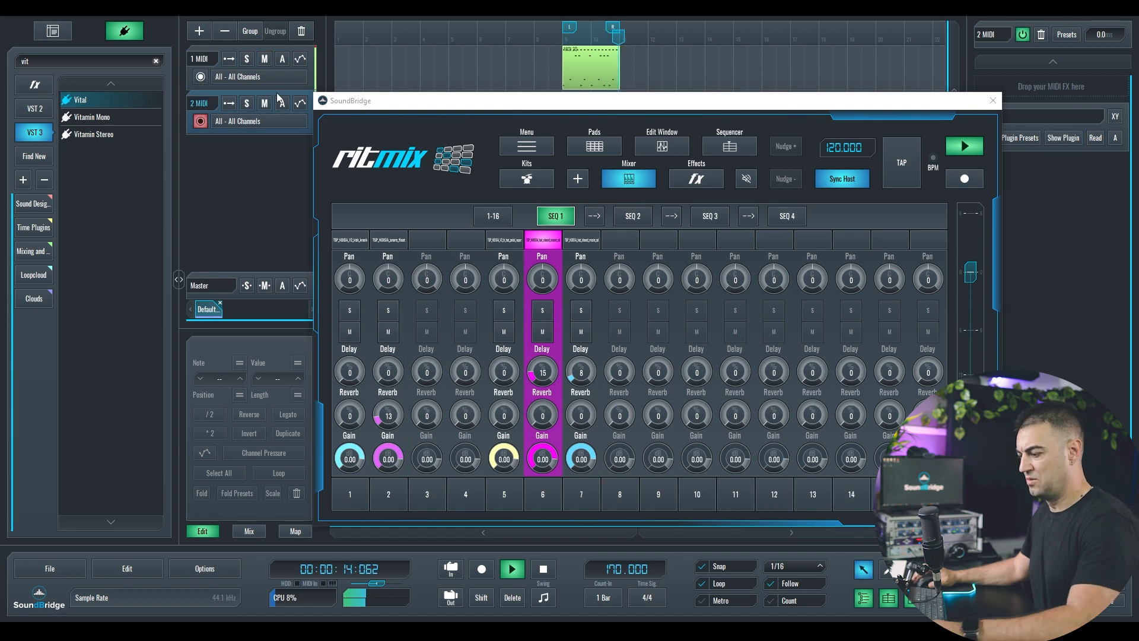